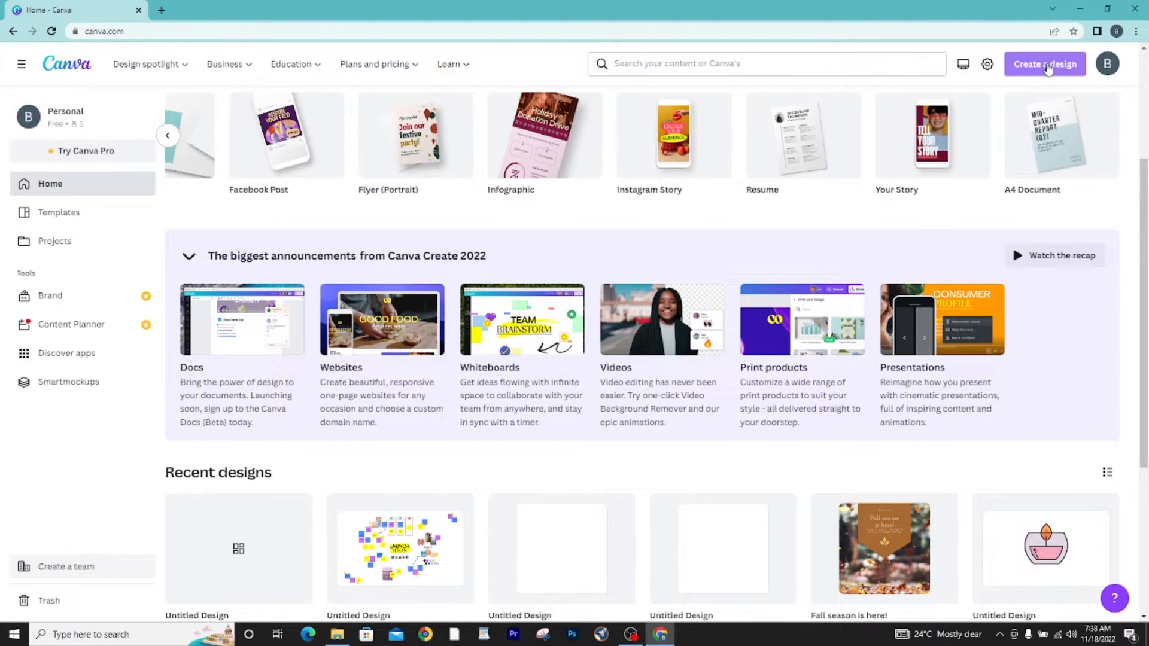
Begin a custom-size design and set its width to 8.5 in.
click(1045, 71)
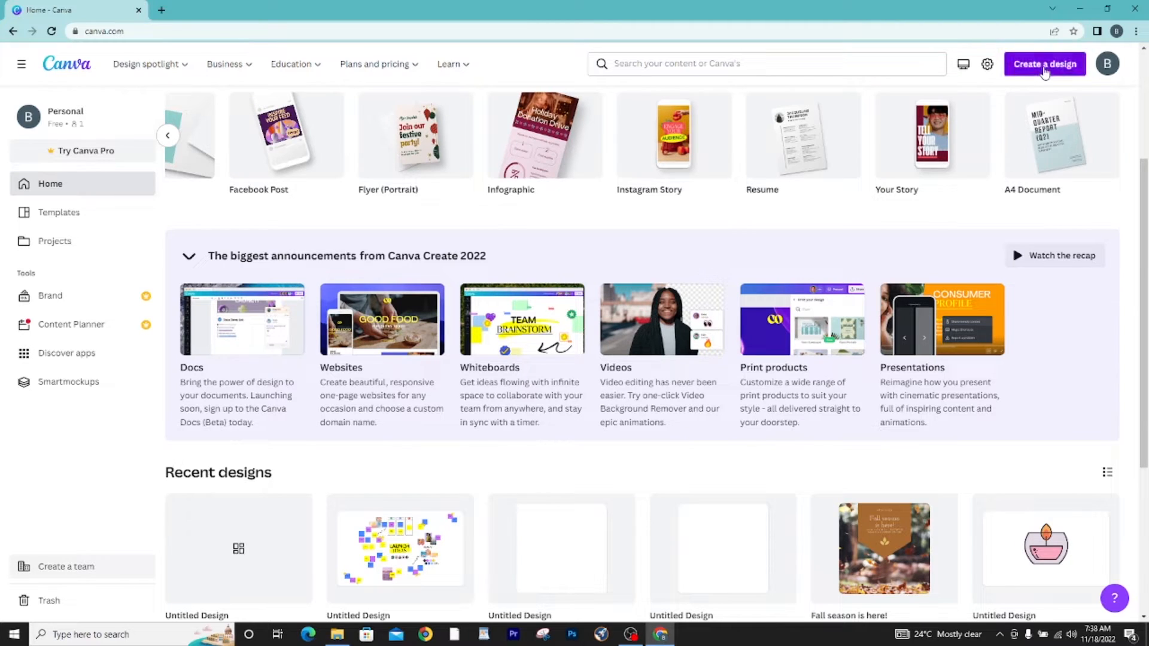
click(907, 380)
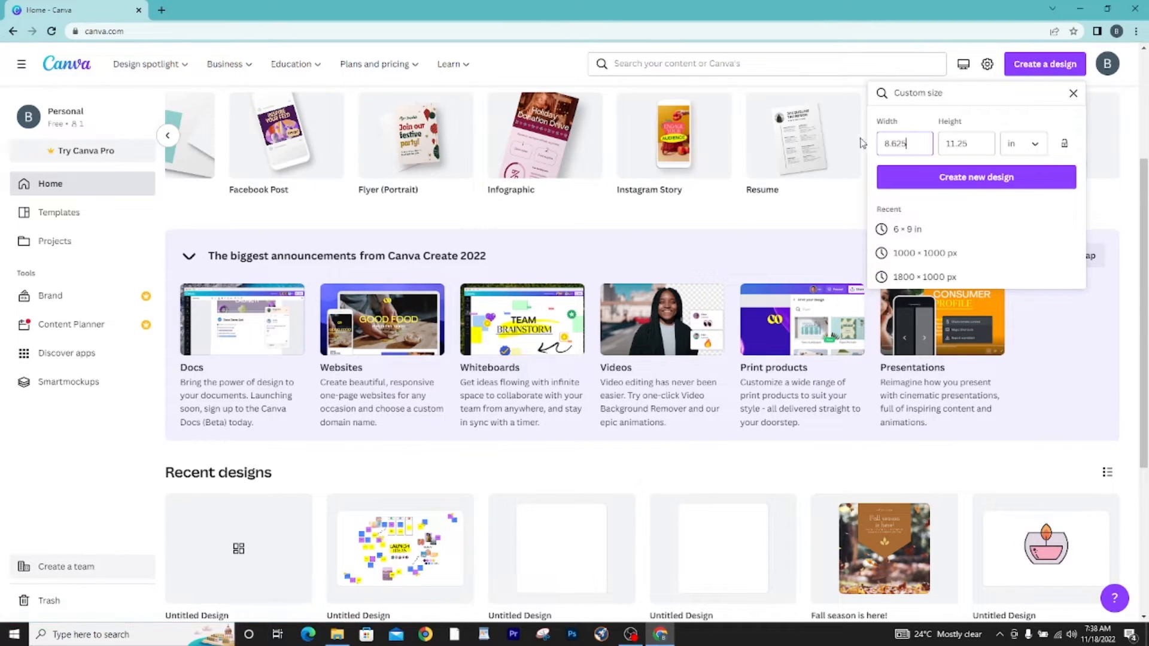
click(912, 146)
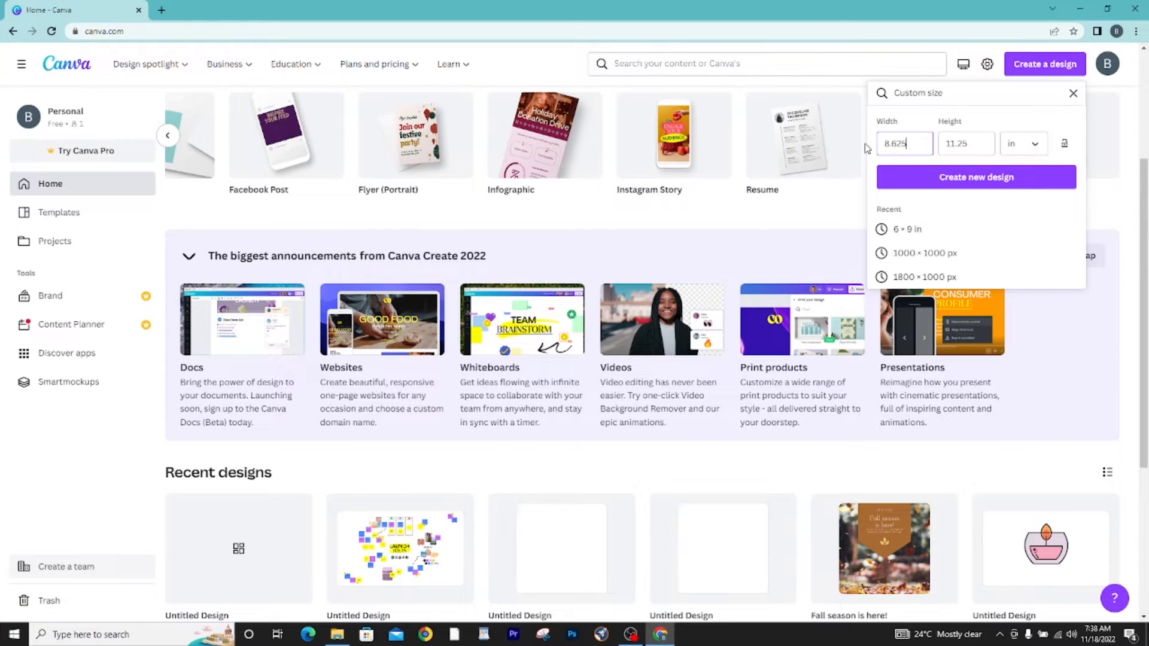
key(BackSpace)
key(BackSpace)
key(BackSpace)
text(5)
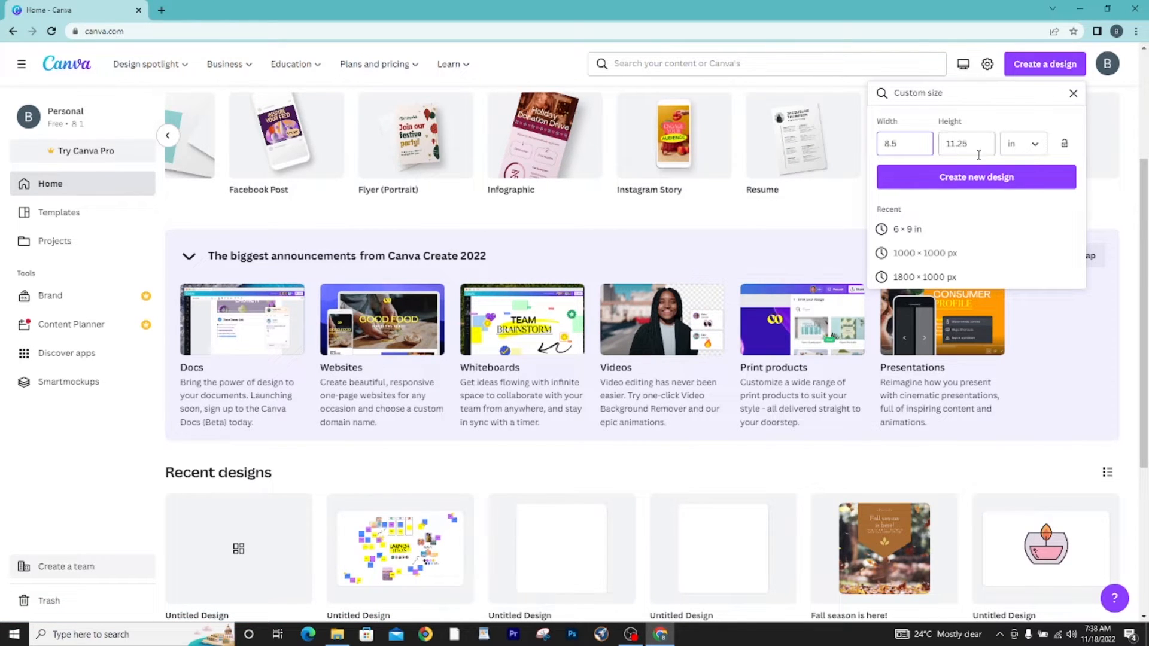
Set the custom design's height to 11 in and create the new design.
click(979, 149)
key(BackSpace)
key(BackSpace)
key(BackSpace)
key(BackSpace)
text(1)
click(1035, 146)
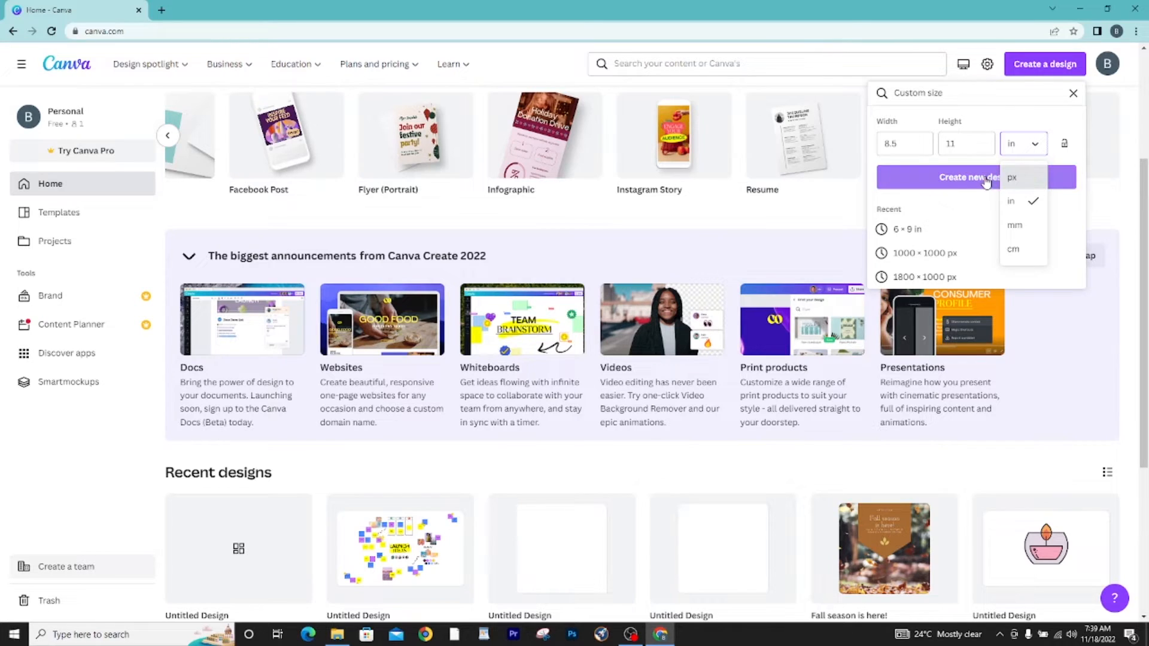
click(950, 184)
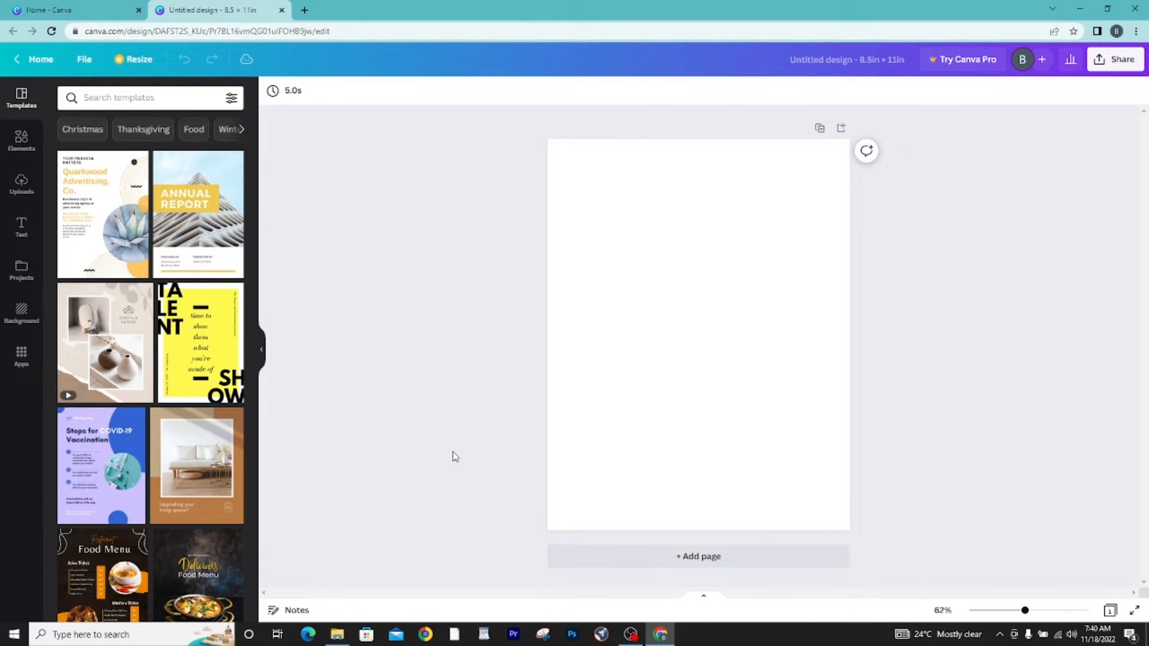
Fill the blank page's background with a custom dark green, #16340D.
click(688, 342)
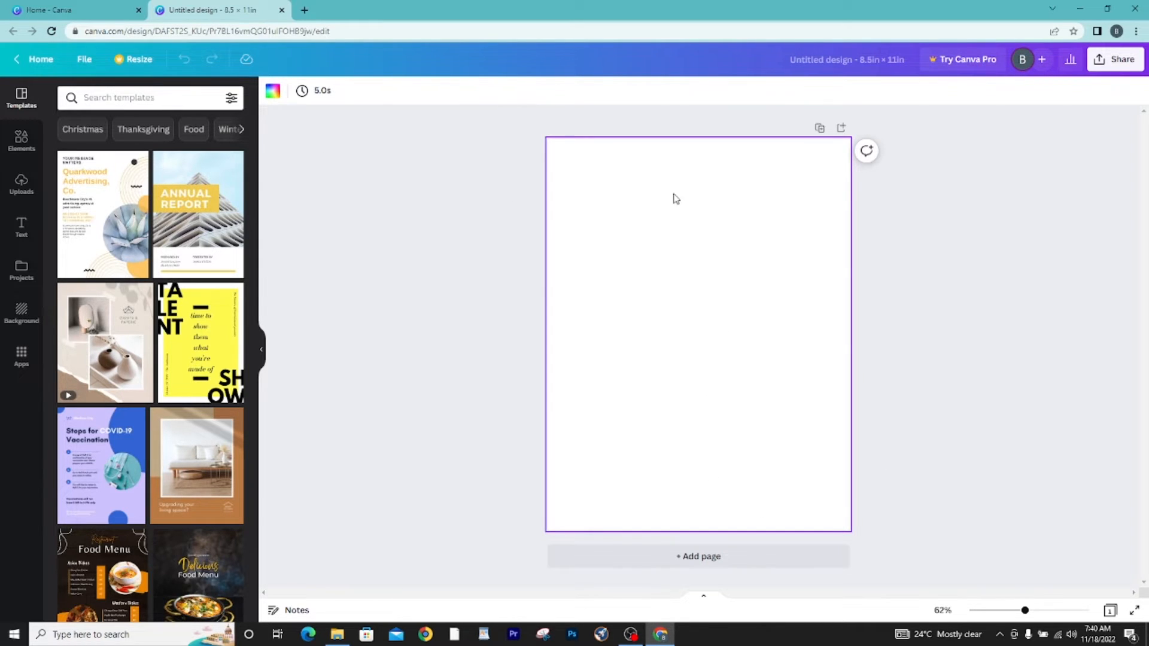
click(272, 99)
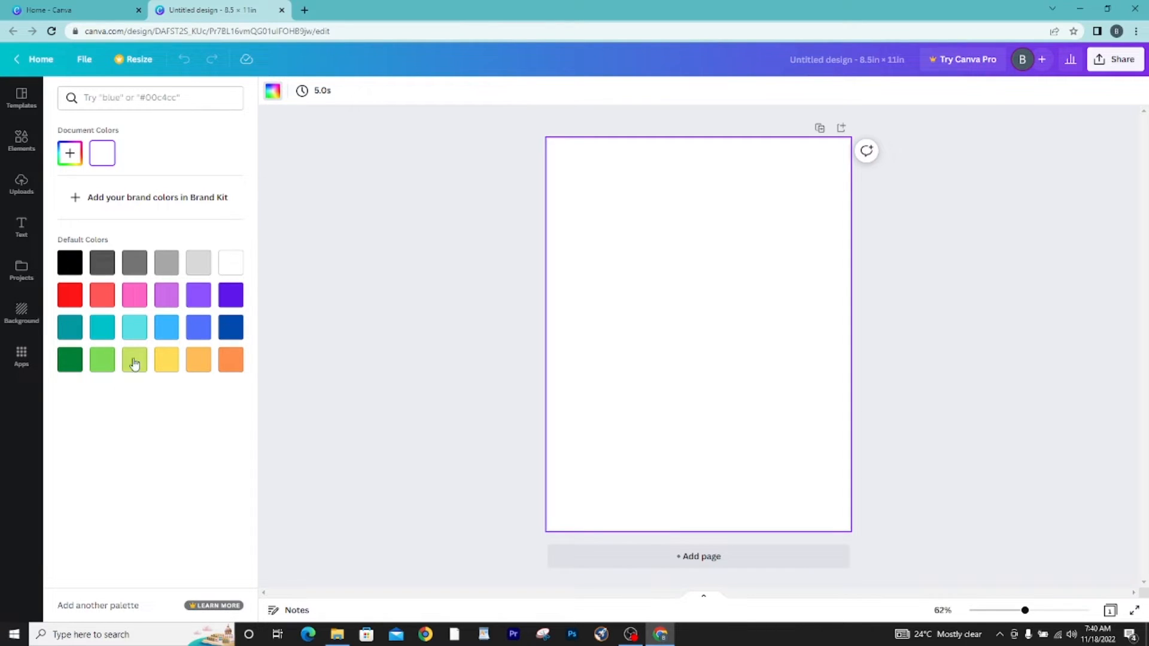
click(70, 154)
click(71, 160)
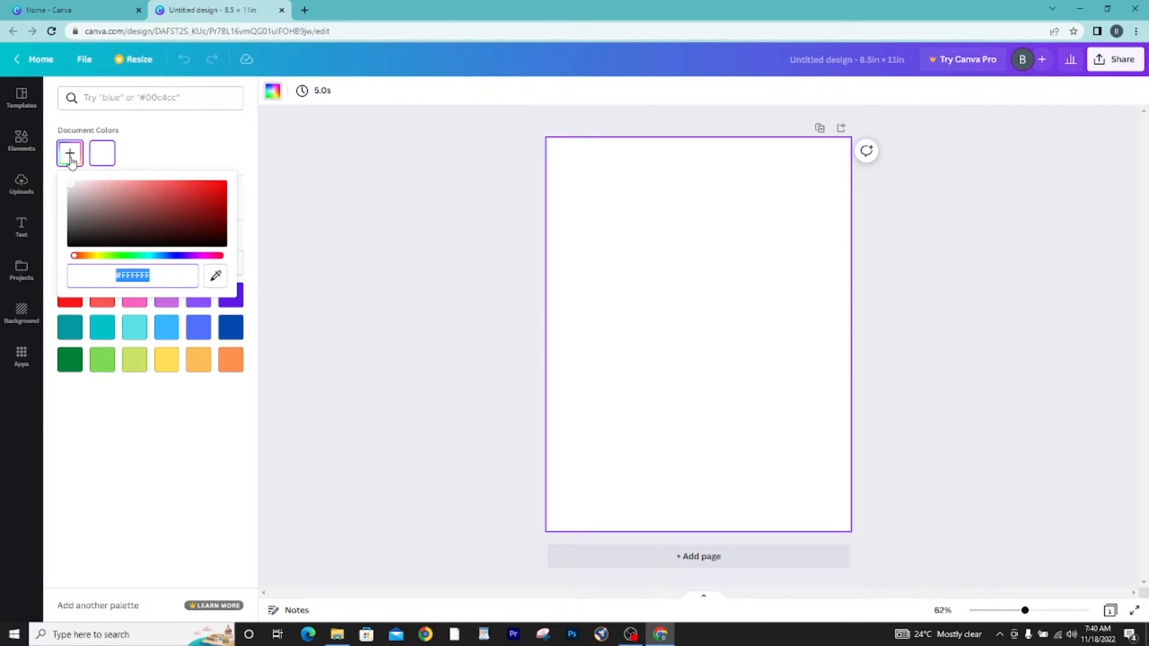
mouse_move(75, 189)
mouse_down()
mouse_move(146, 192)
mouse_move(199, 239)
mouse_move(144, 244)
mouse_move(168, 239)
mouse_move(134, 229)
mouse_up()
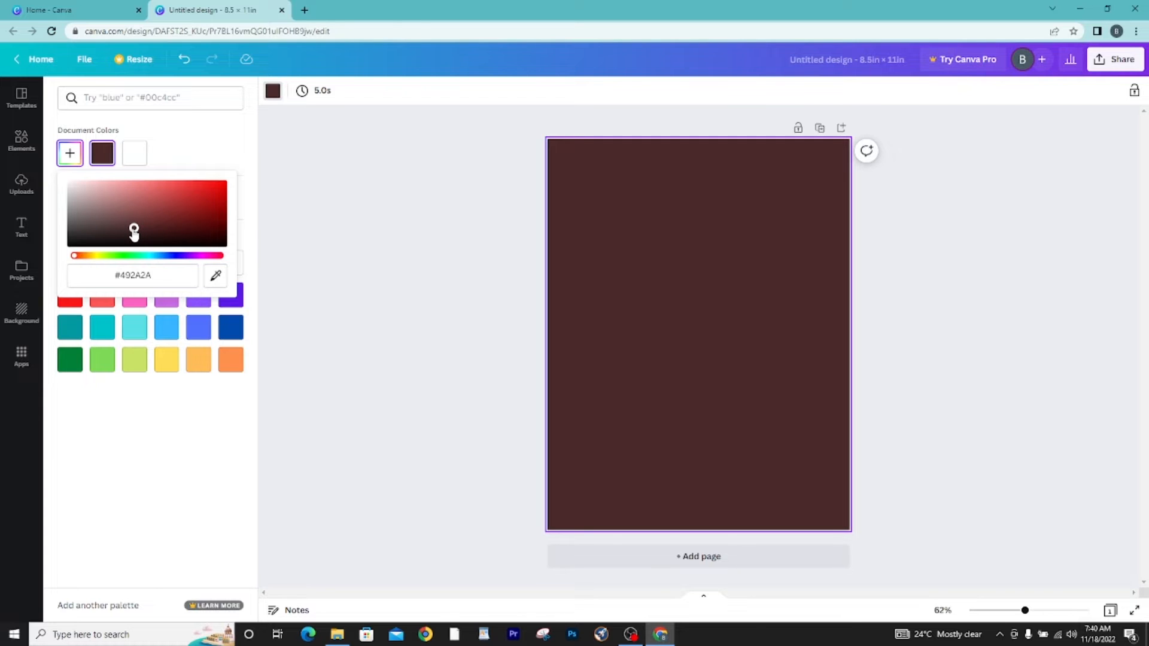
mouse_move(134, 233)
mouse_down()
mouse_move(152, 225)
mouse_move(130, 227)
mouse_up()
mouse_move(130, 226)
mouse_down()
mouse_move(115, 214)
mouse_move(164, 215)
mouse_move(174, 244)
mouse_move(125, 207)
mouse_move(192, 190)
mouse_move(248, 210)
mouse_move(192, 199)
mouse_move(84, 213)
mouse_move(70, 198)
mouse_move(97, 236)
mouse_move(122, 209)
mouse_up()
drag(80, 262, 119, 259)
drag(120, 208, 174, 230)
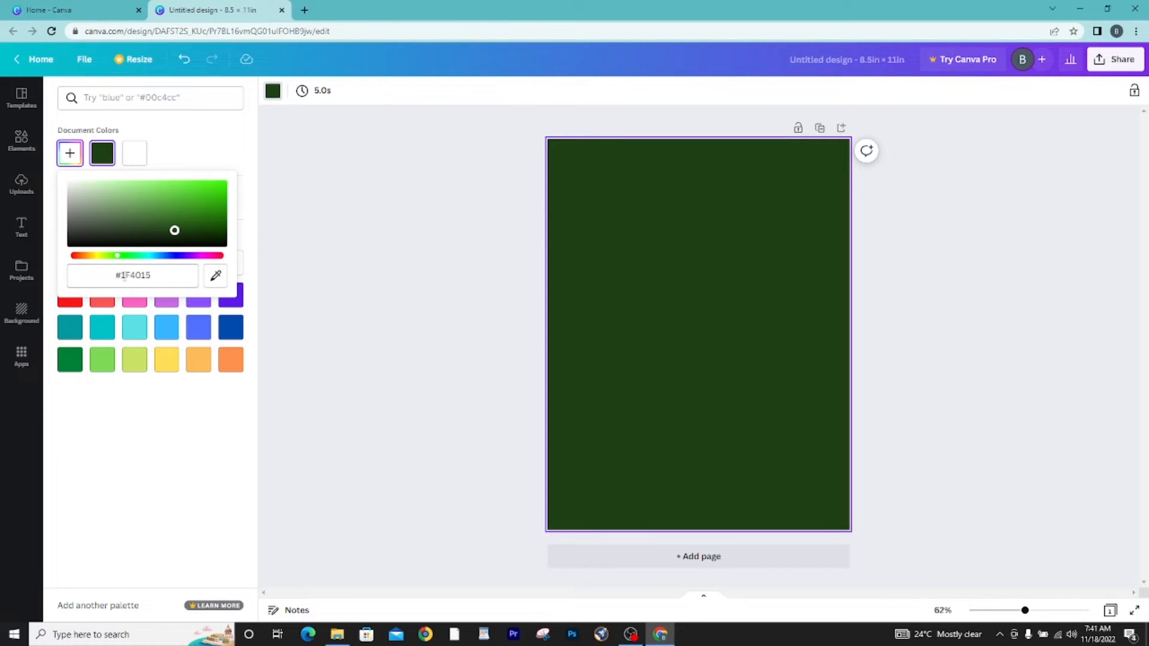
drag(175, 230, 186, 233)
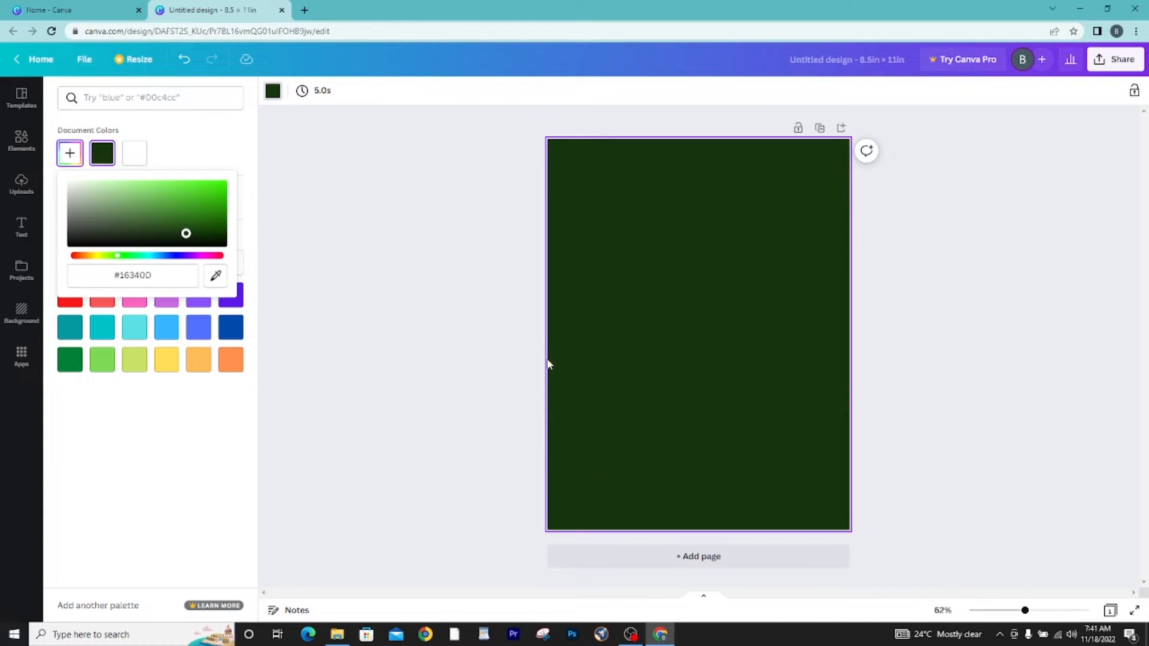
click(475, 289)
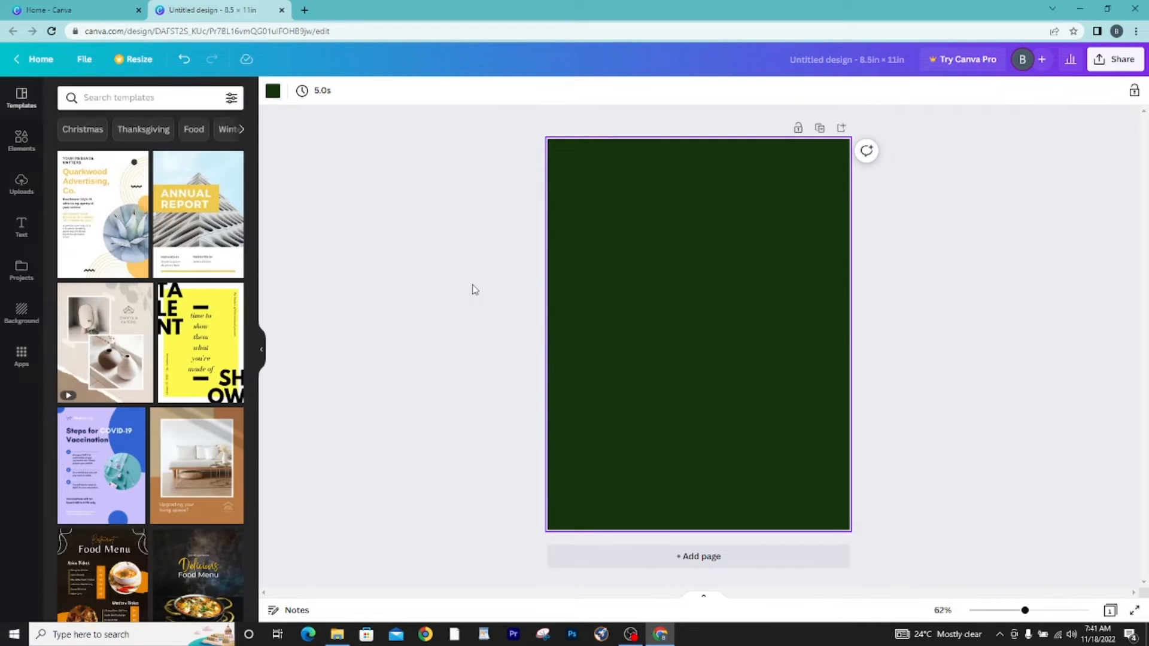
Add a circle shape, tilt it slightly, enlarge it to about half the page width and place it just above the page's centre.
click(23, 143)
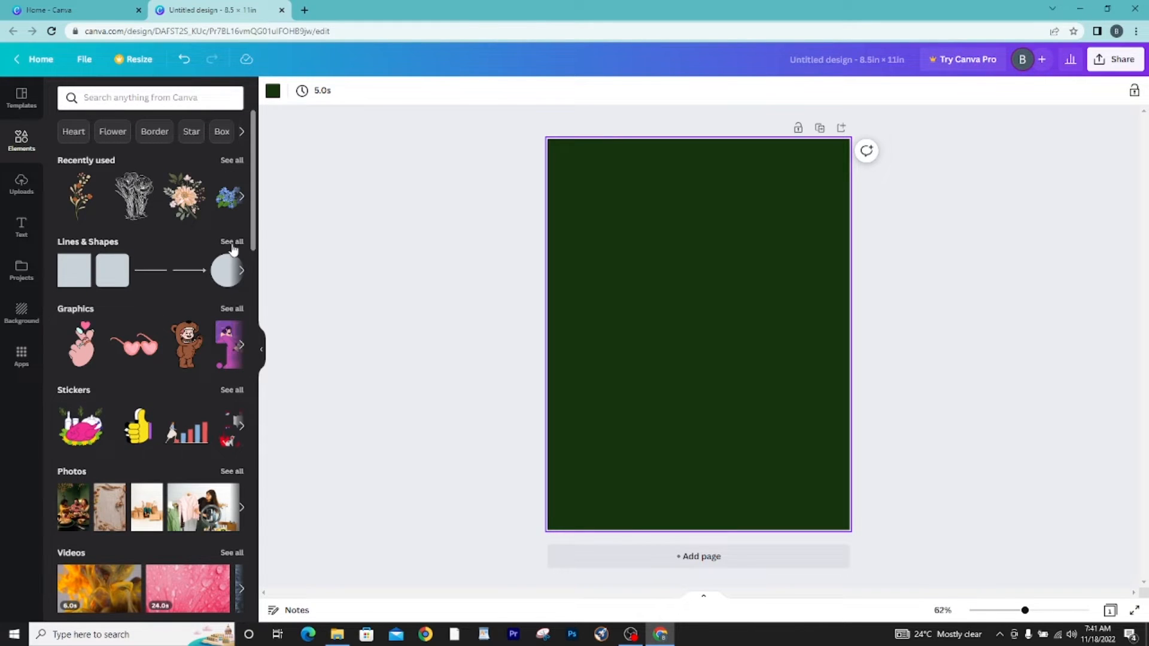
click(232, 241)
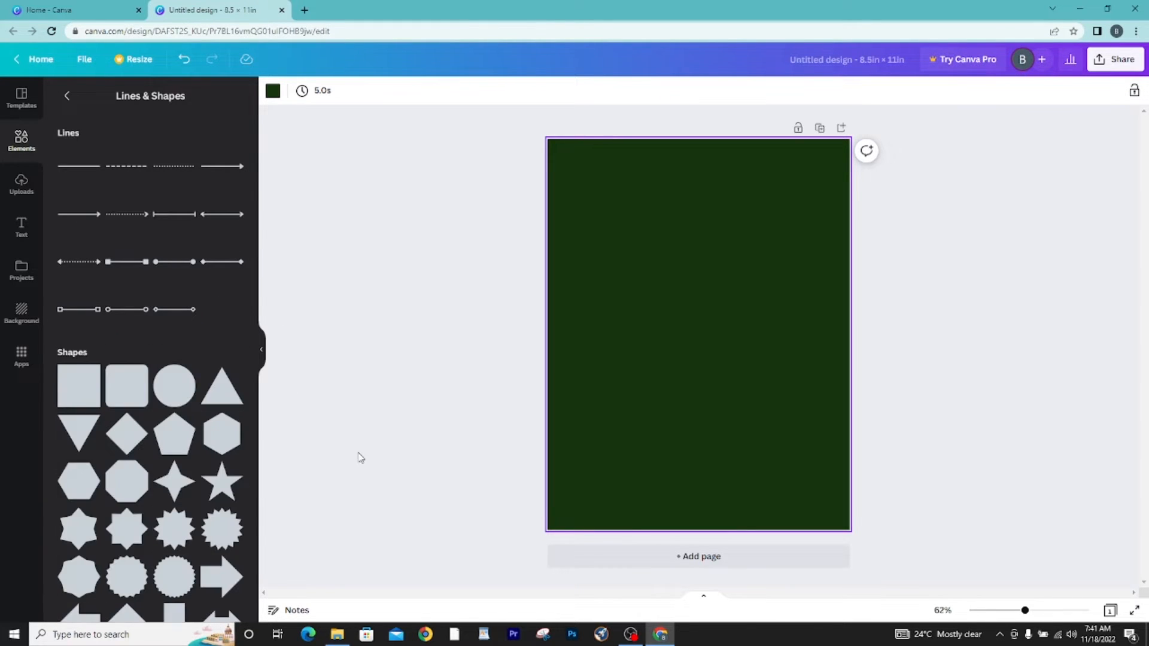
click(165, 392)
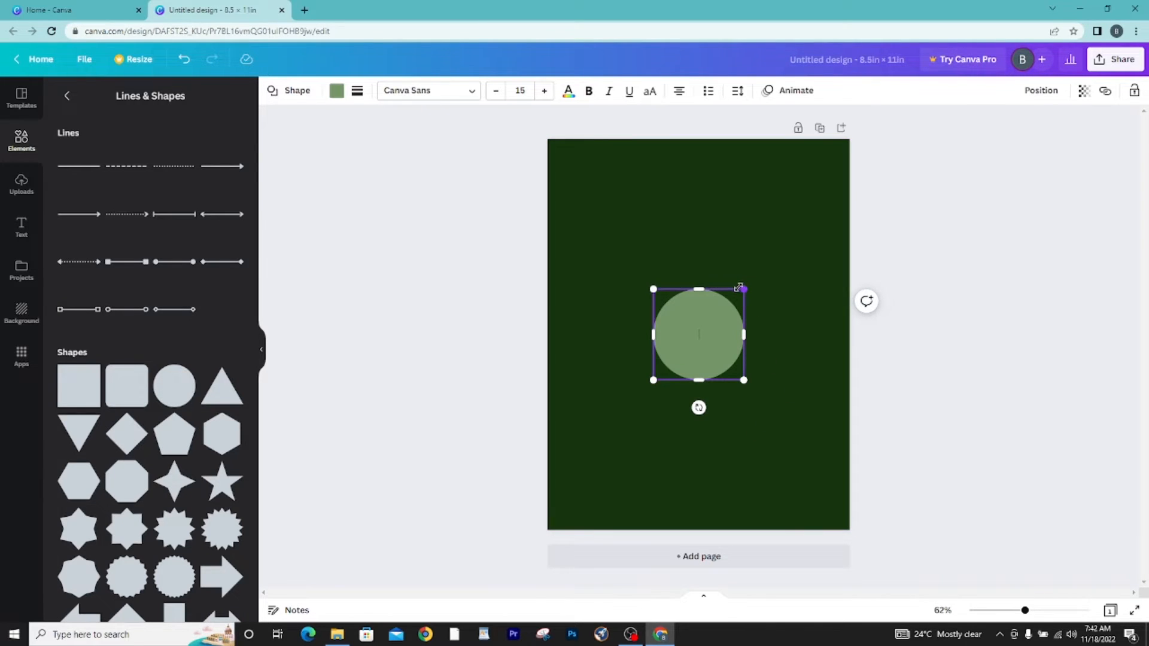
drag(748, 287, 768, 265)
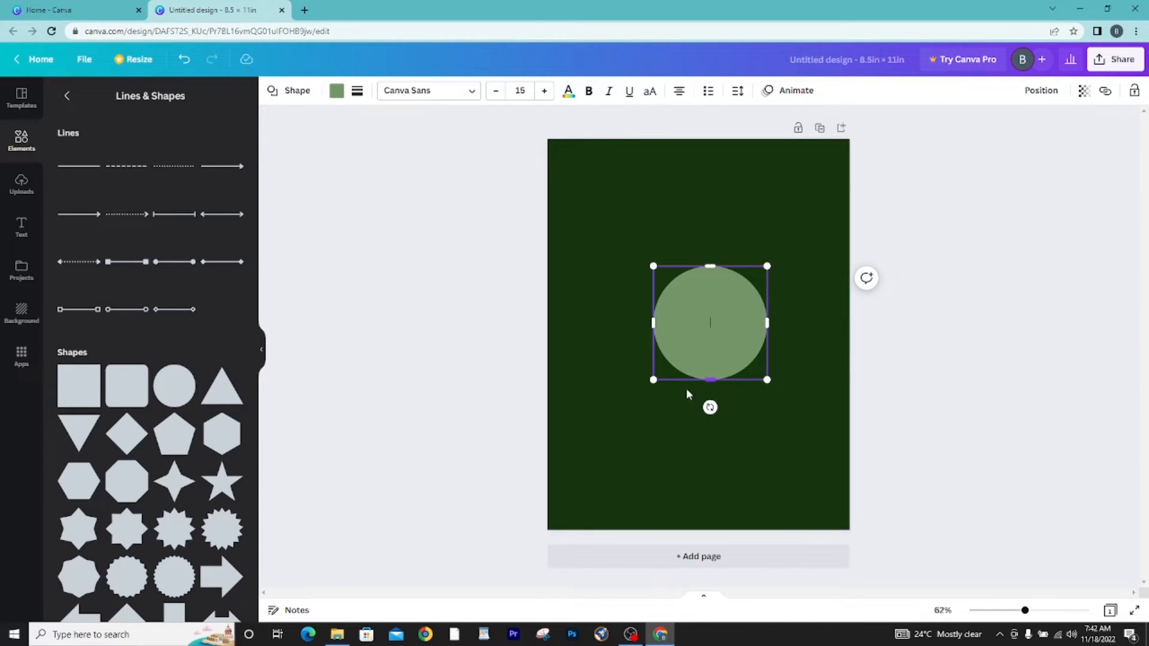
drag(709, 407, 728, 405)
drag(704, 328, 700, 276)
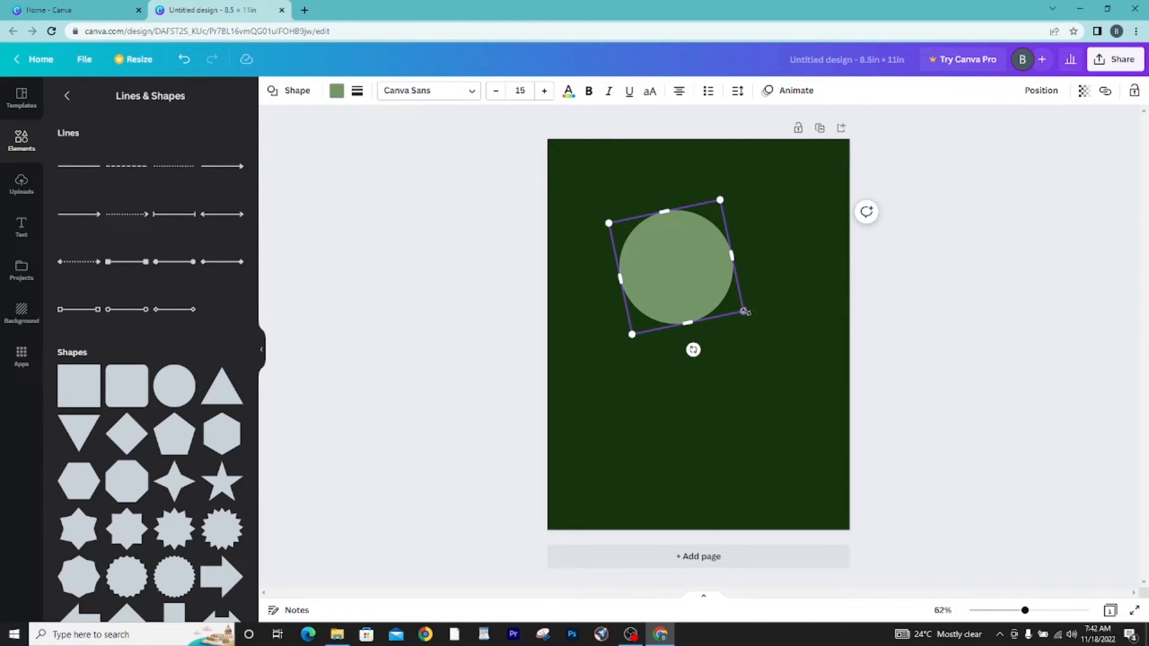
drag(743, 311, 785, 339)
drag(712, 289, 712, 312)
drag(640, 397, 637, 406)
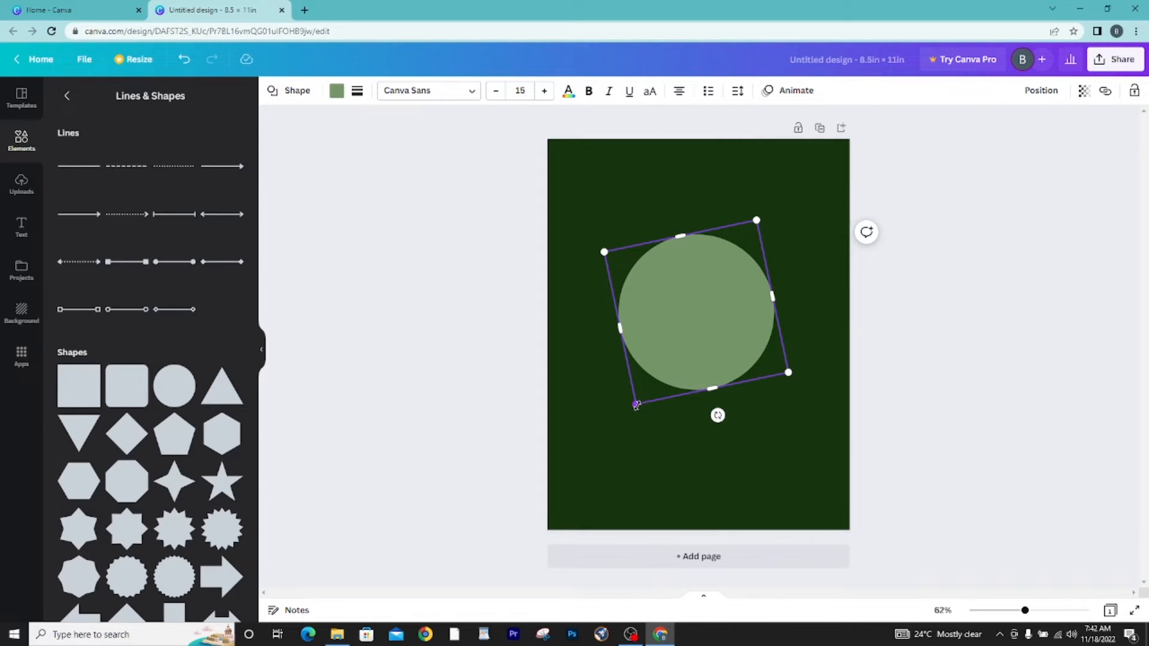
Add a second circle, shrink it to about a quarter of the page width and place it in the page's lower-left area.
click(170, 401)
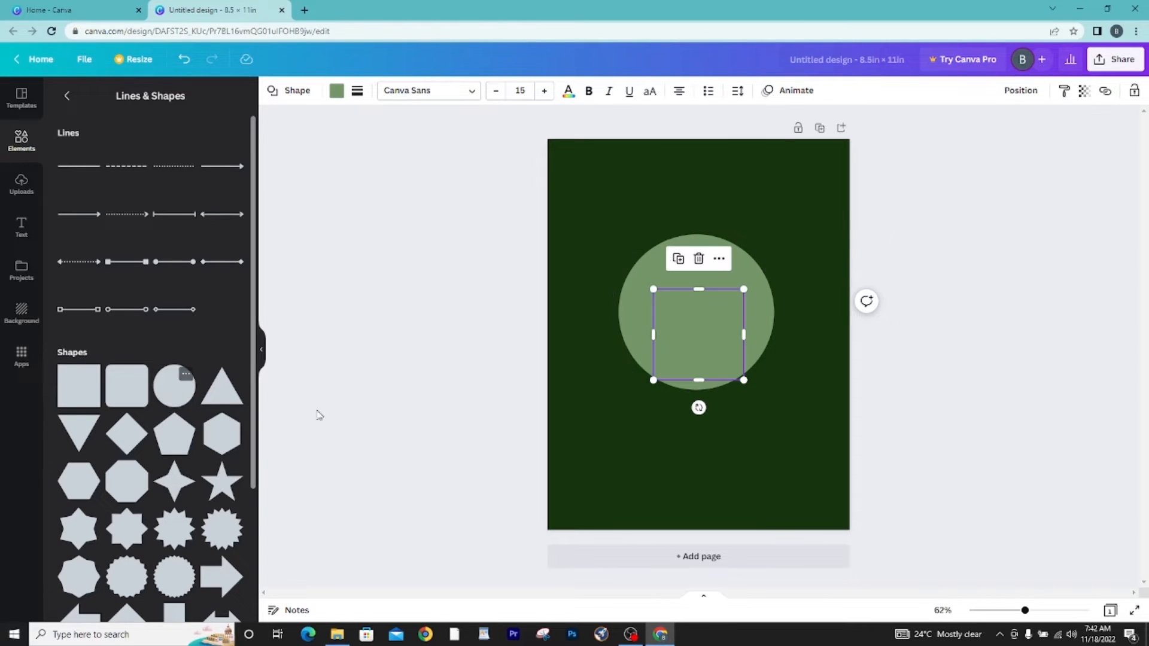
drag(714, 335, 616, 454)
drag(649, 410, 638, 412)
drag(603, 452, 610, 445)
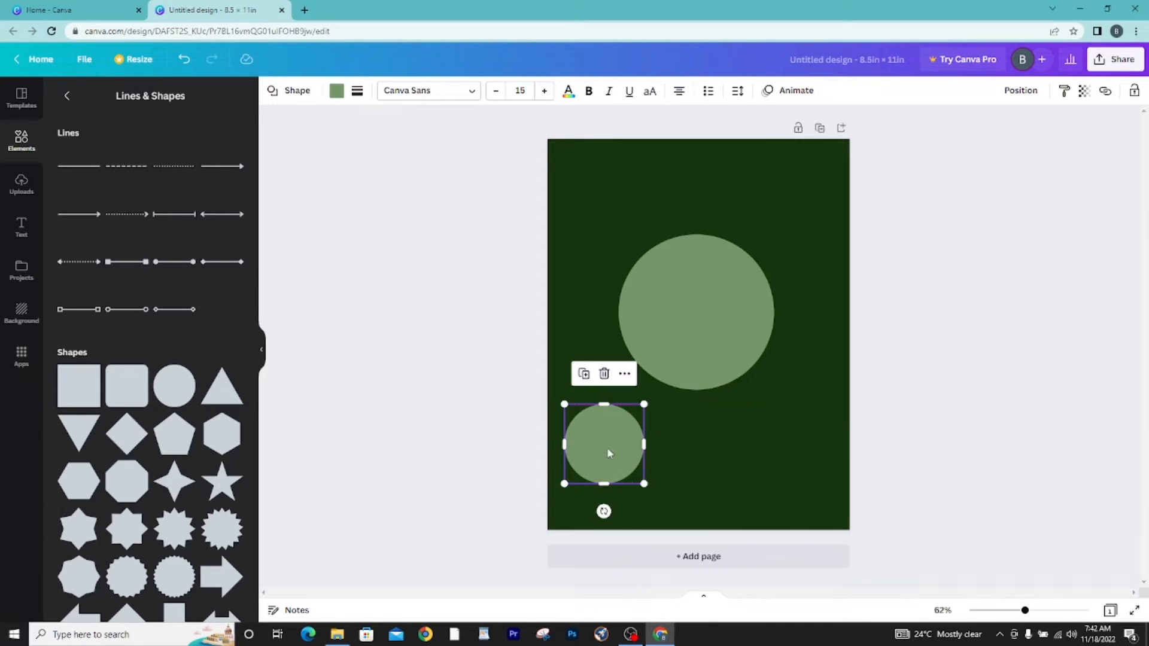
drag(644, 485, 646, 486)
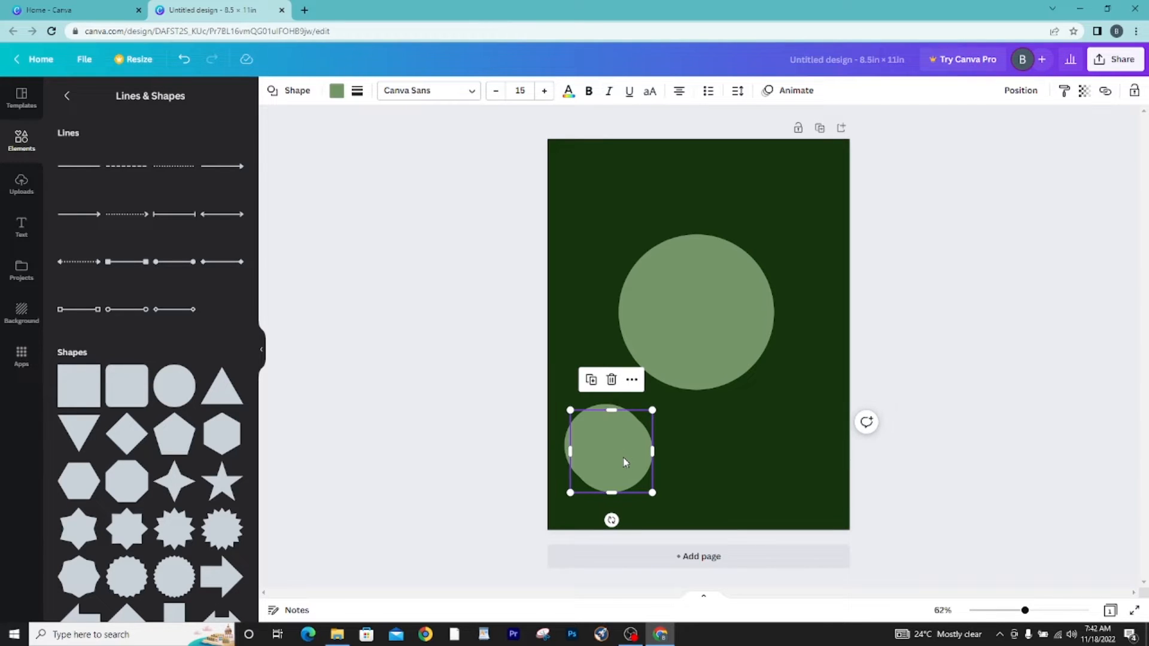
Duplicate the small circle twice and space the copies evenly beside it in a row below the large circle.
drag(624, 457, 713, 457)
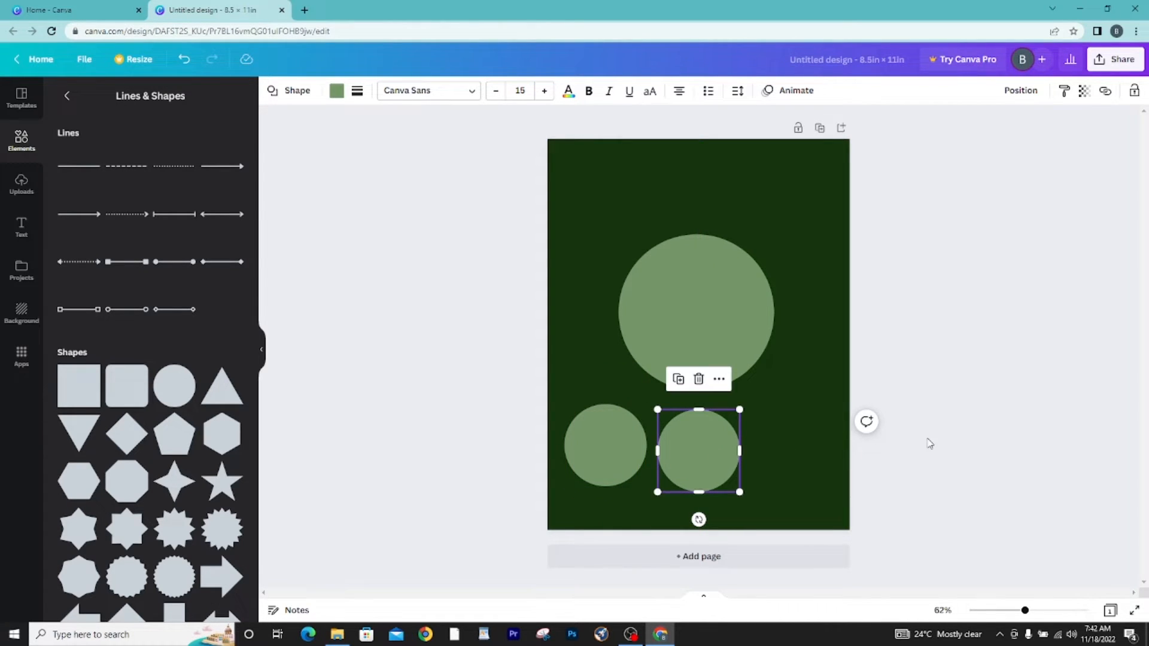
key(ctrl+d)
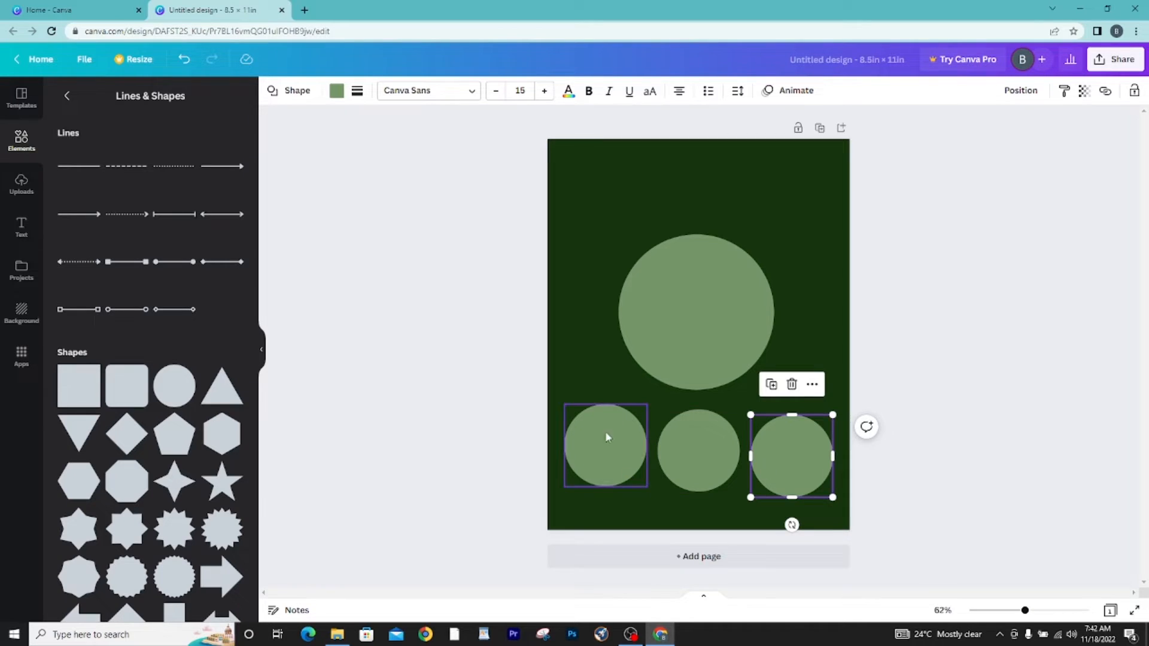
drag(814, 477, 807, 469)
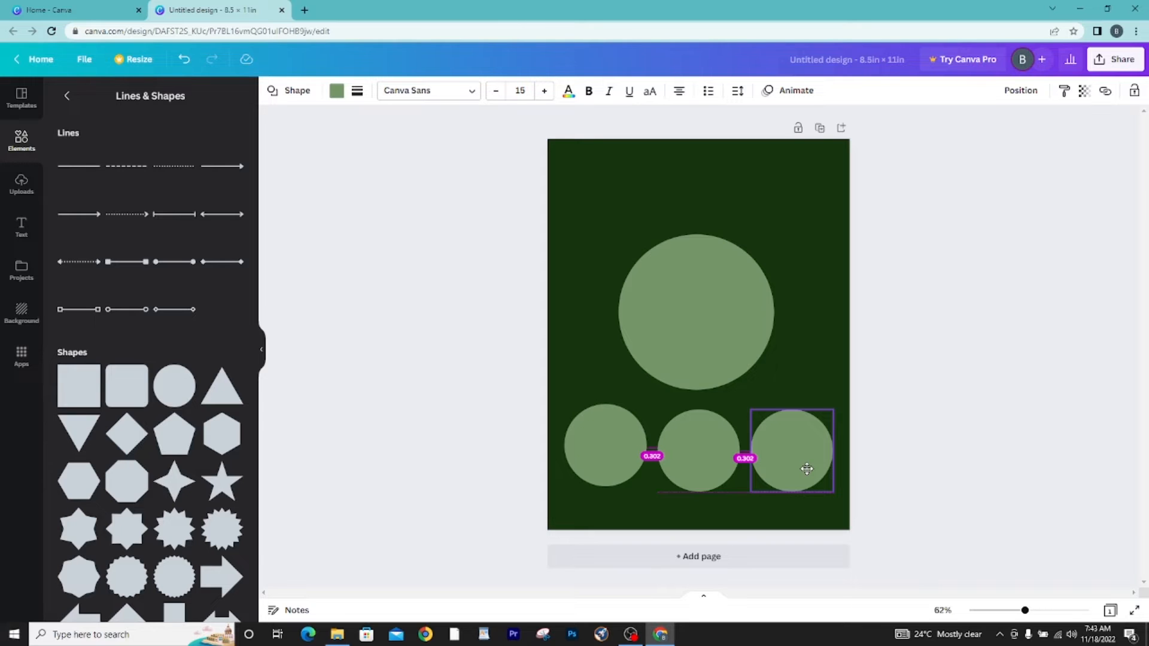
drag(806, 468, 807, 469)
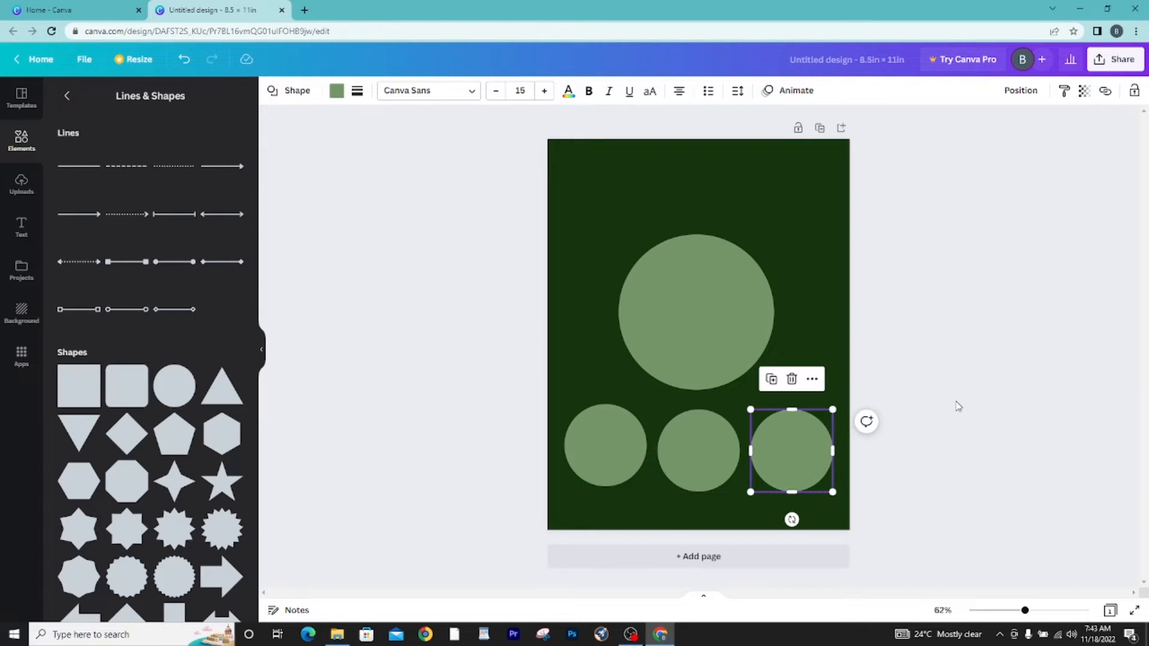
Recolour the large circle to light green #8BED65 and copy that colour code.
click(697, 309)
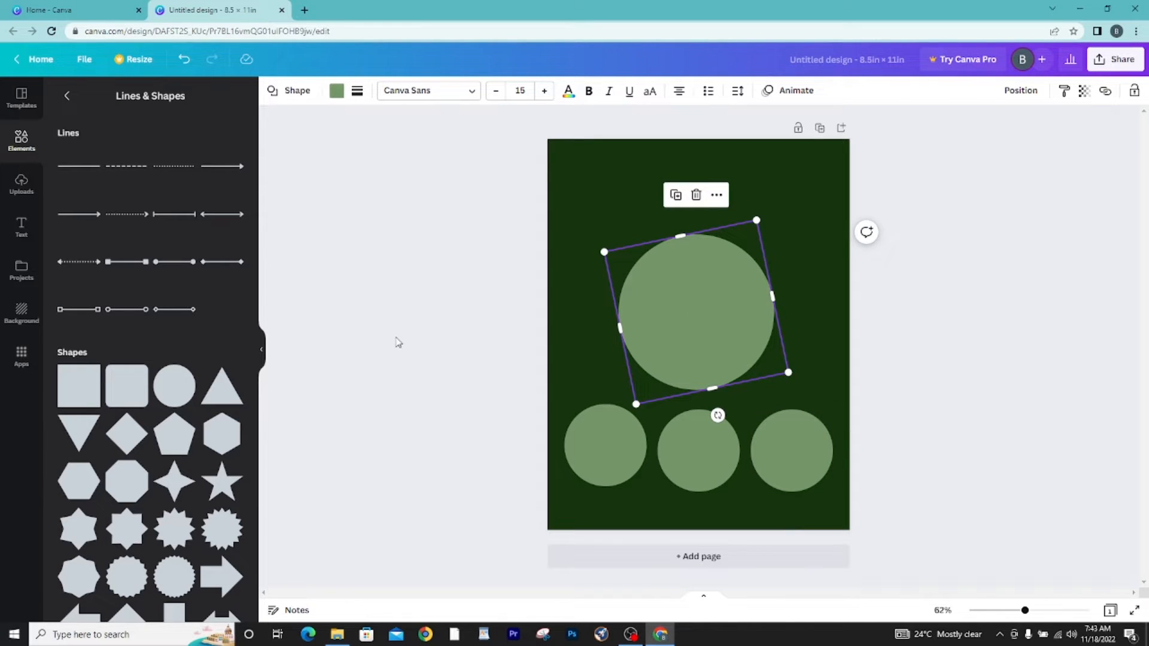
click(337, 91)
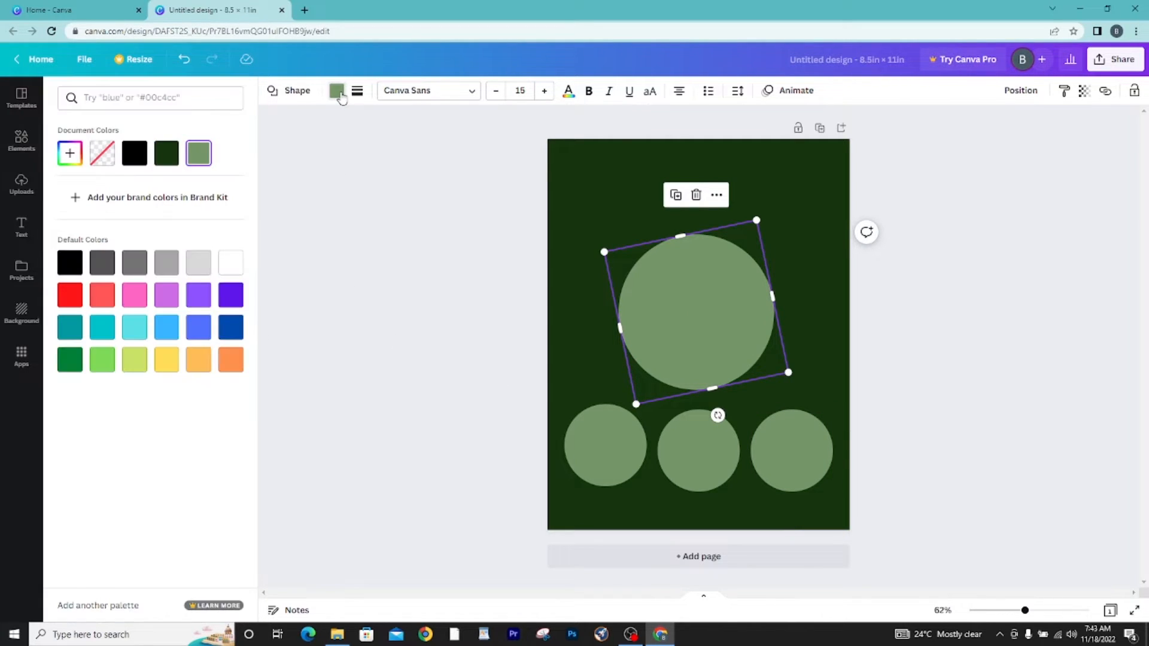
click(69, 155)
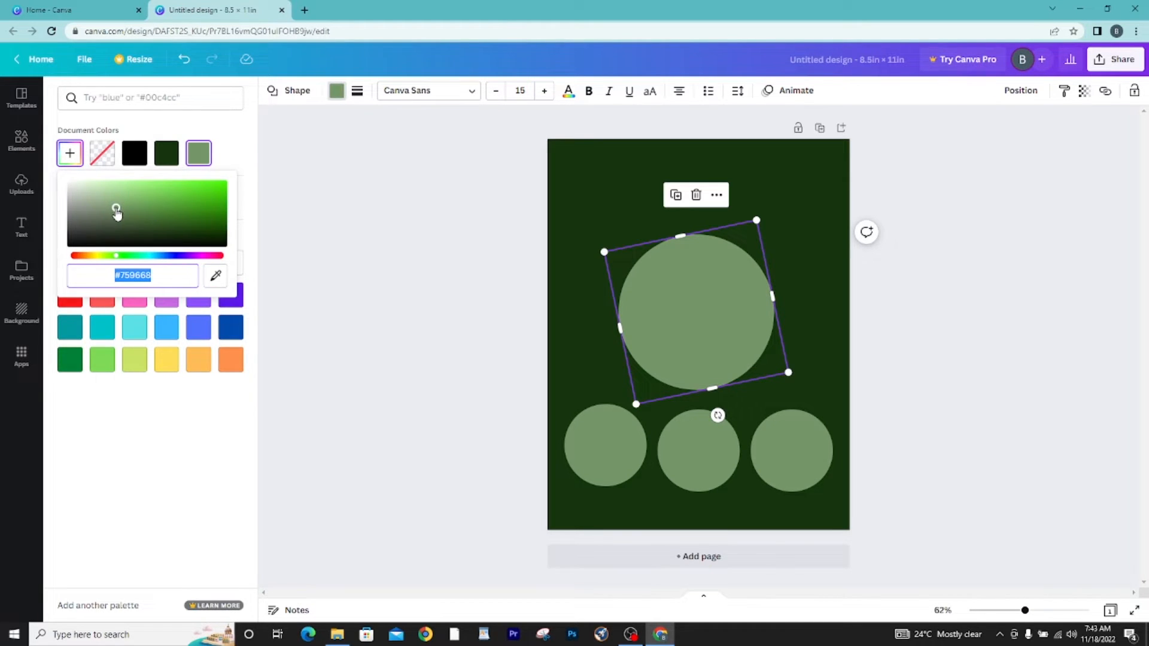
drag(116, 210, 159, 185)
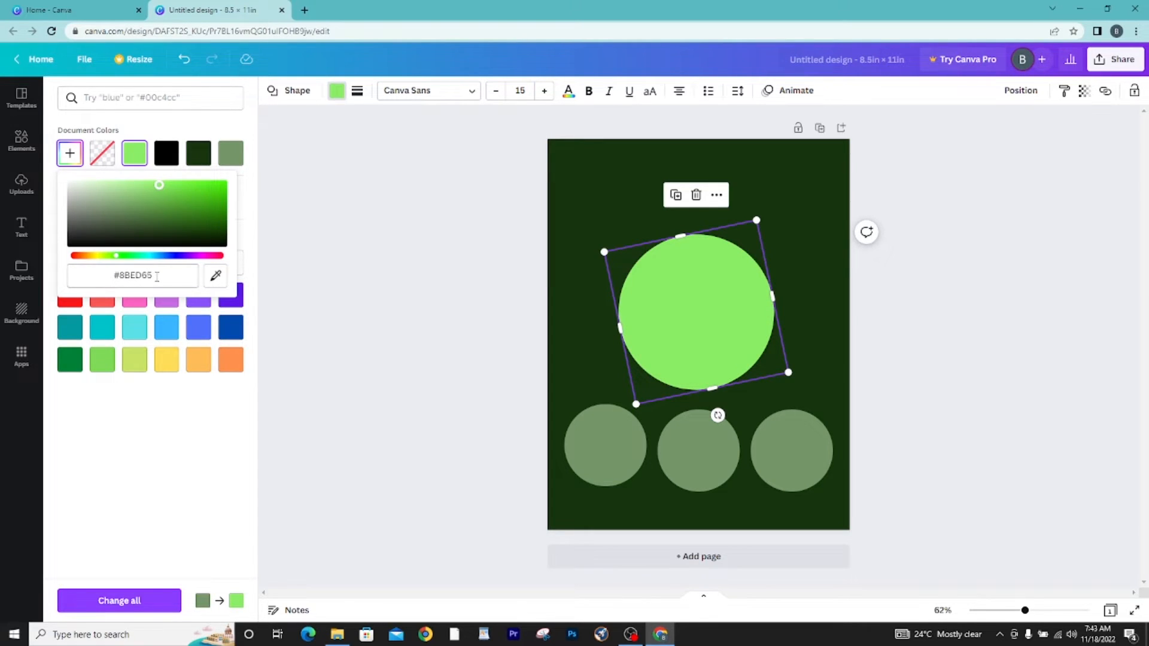
click(100, 274)
drag(152, 277, 113, 275)
key(ctrl+c)
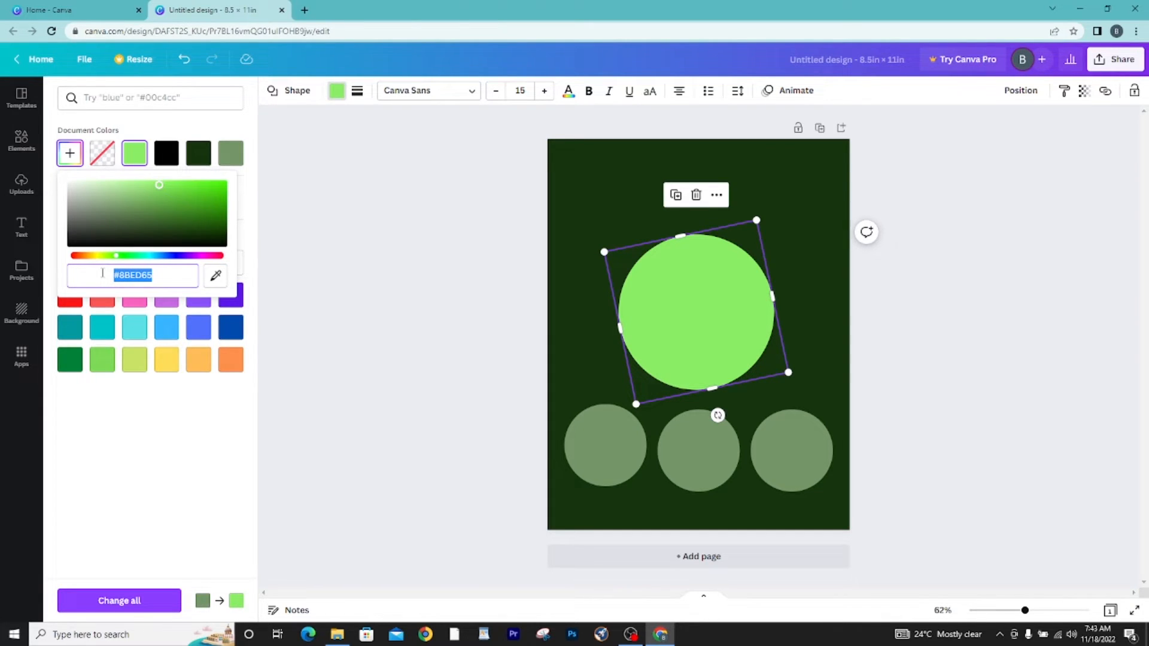
Recolour all three small circles in the lower row to light green #8BED65.
click(590, 461)
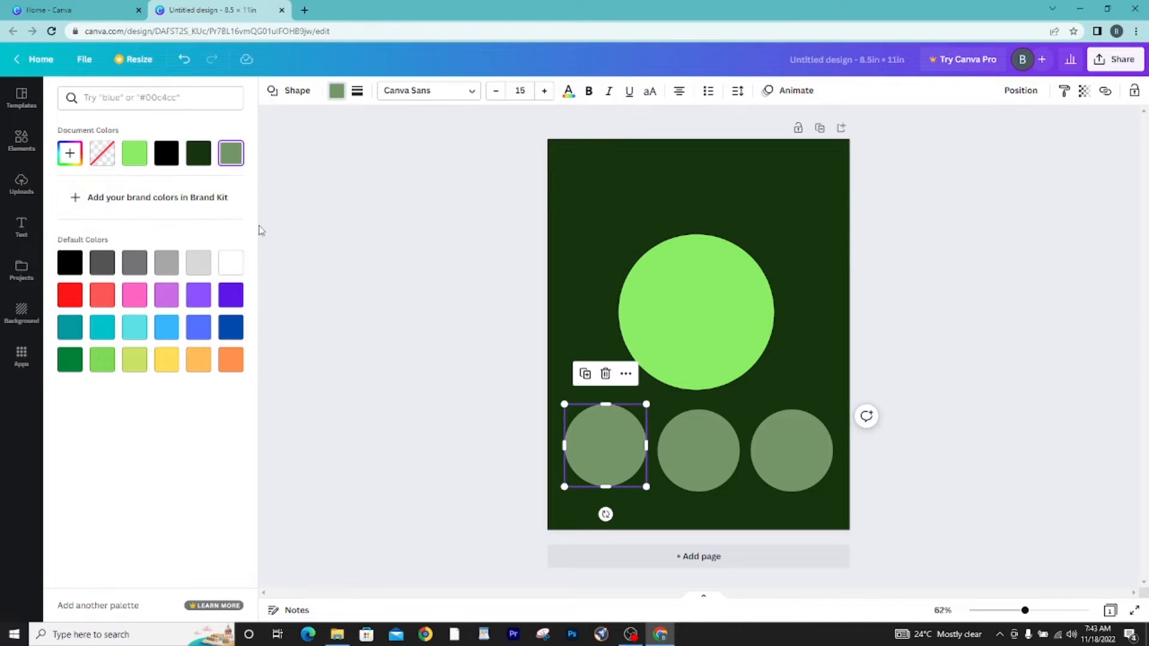
click(70, 153)
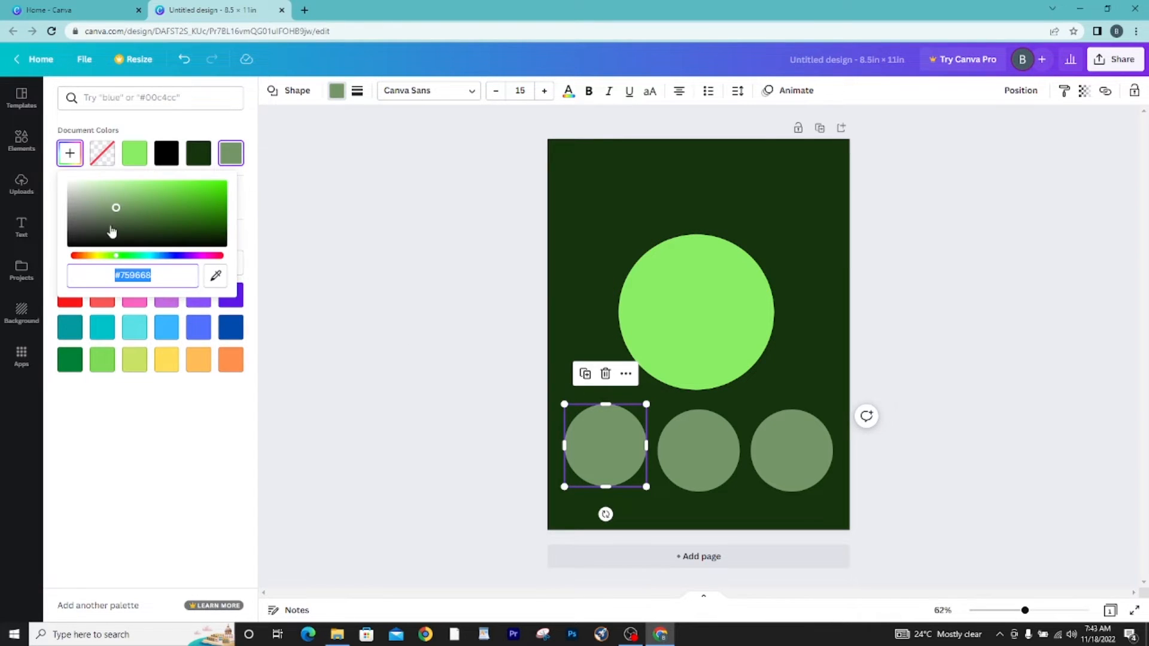
click(161, 279)
drag(159, 280, 79, 279)
key(ctrl+v)
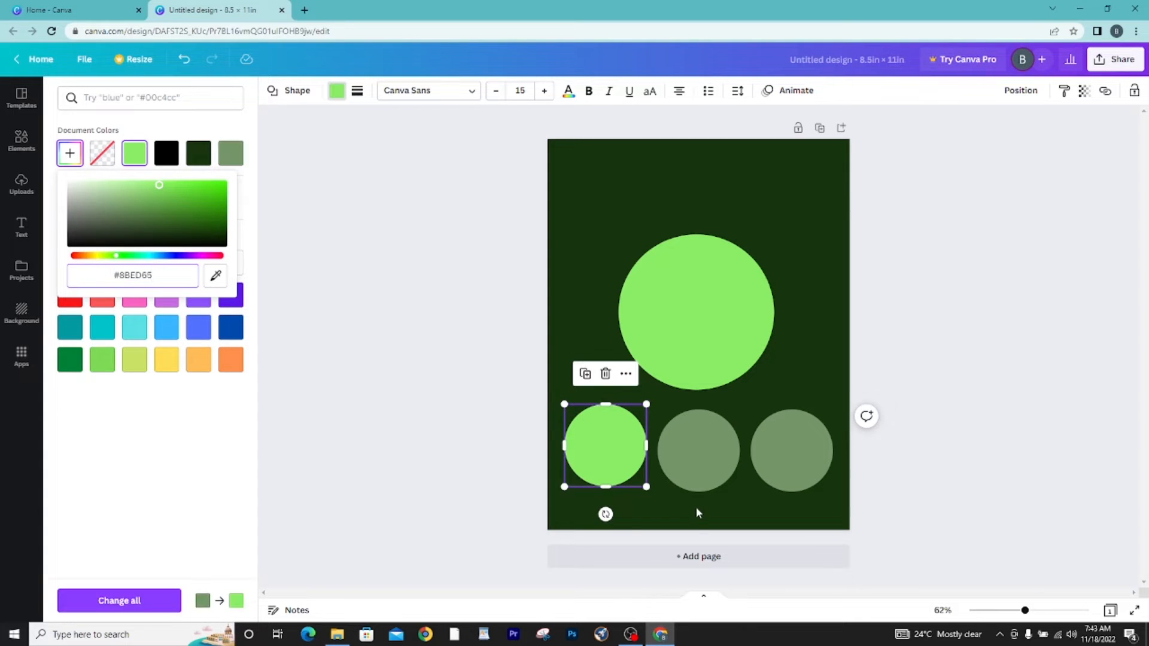
click(699, 473)
key(ctrl+v)
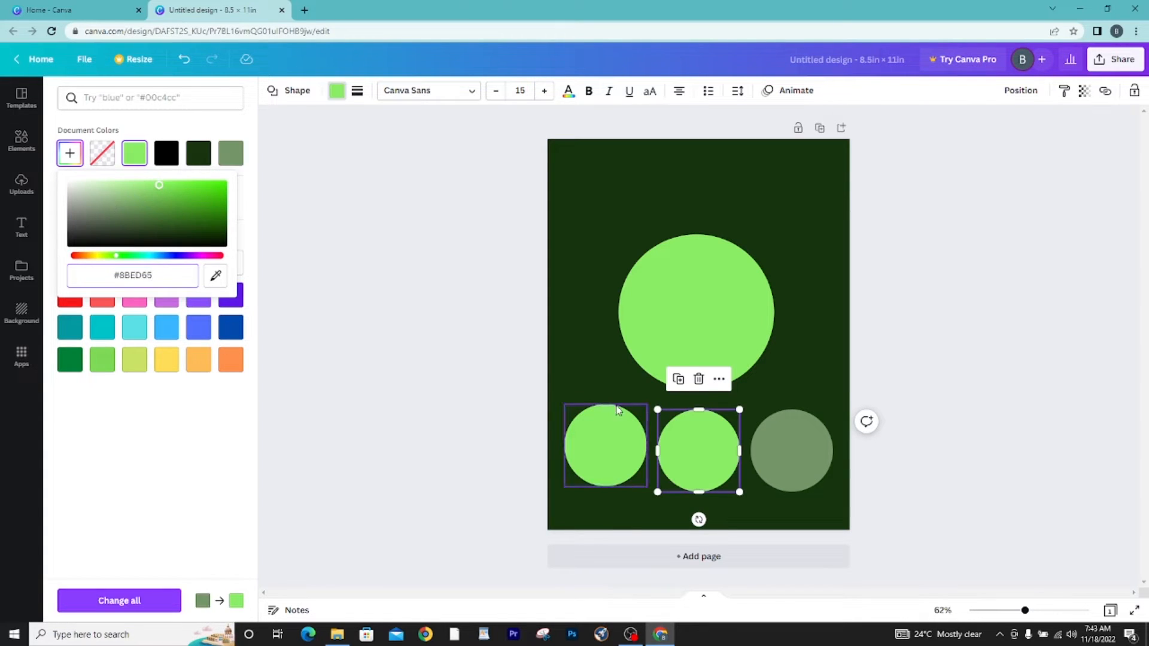
click(815, 450)
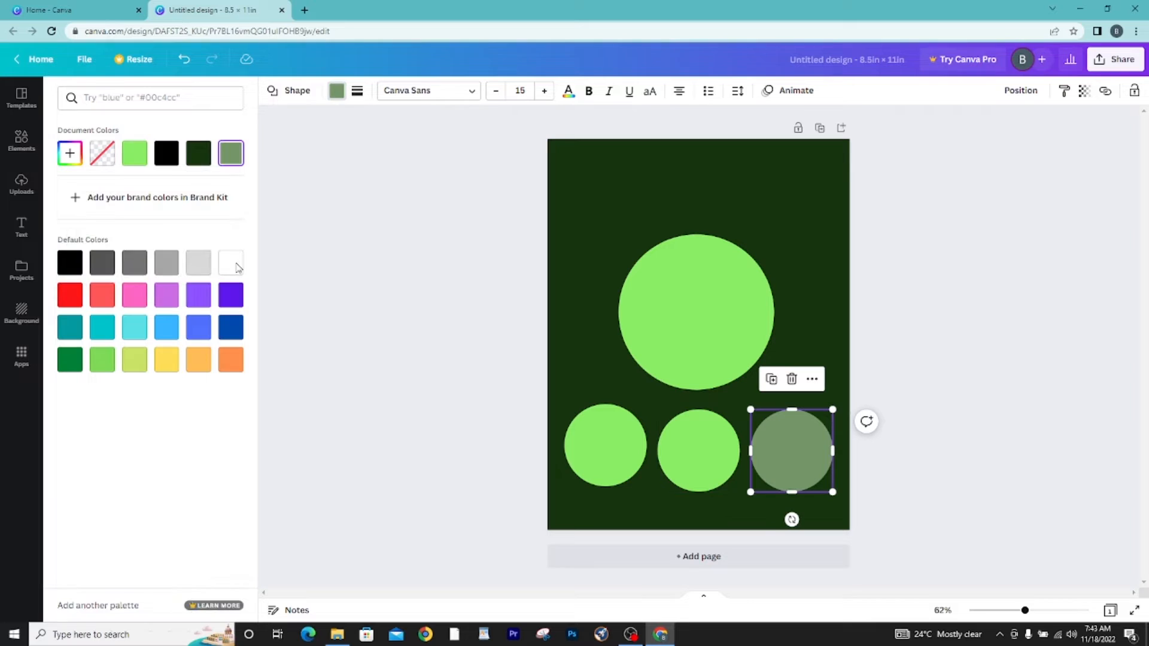
click(132, 162)
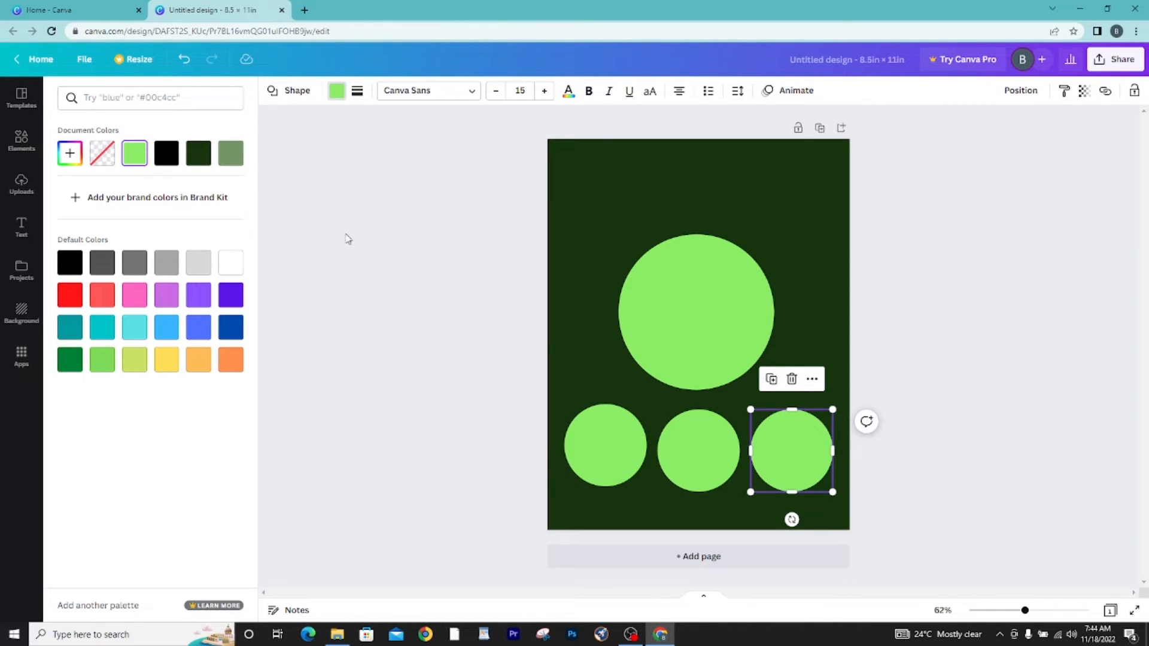
click(989, 235)
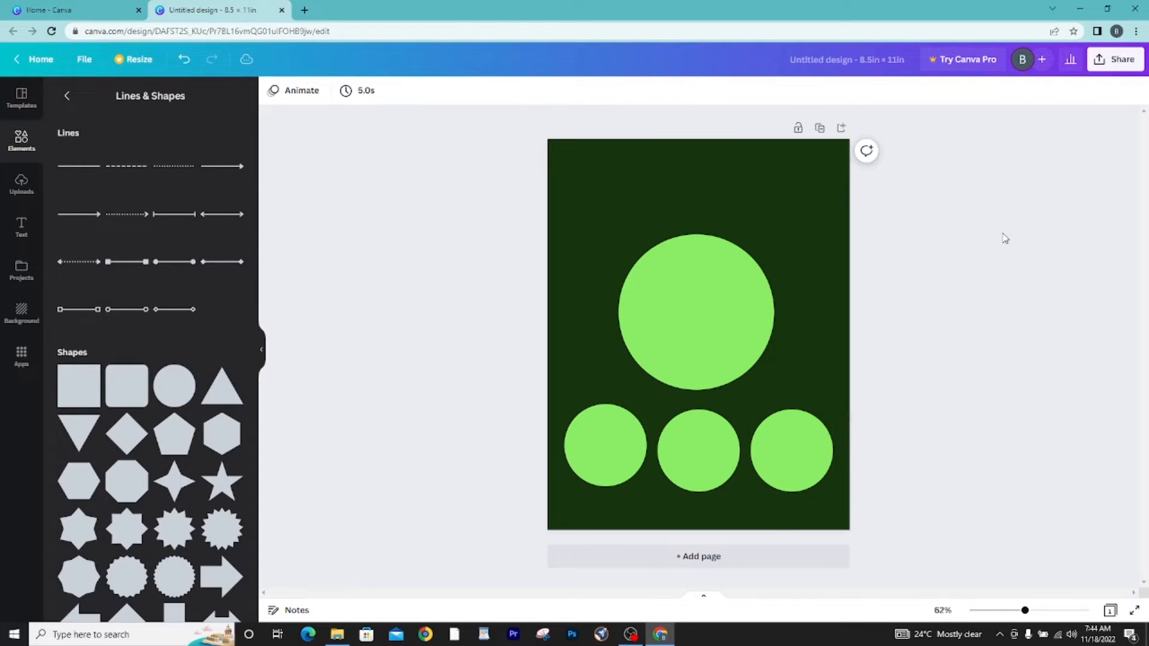
Add a subheading reading "Yummy", enlarge it to about size 64 and place it above the large circle near the page's upper edge.
click(21, 227)
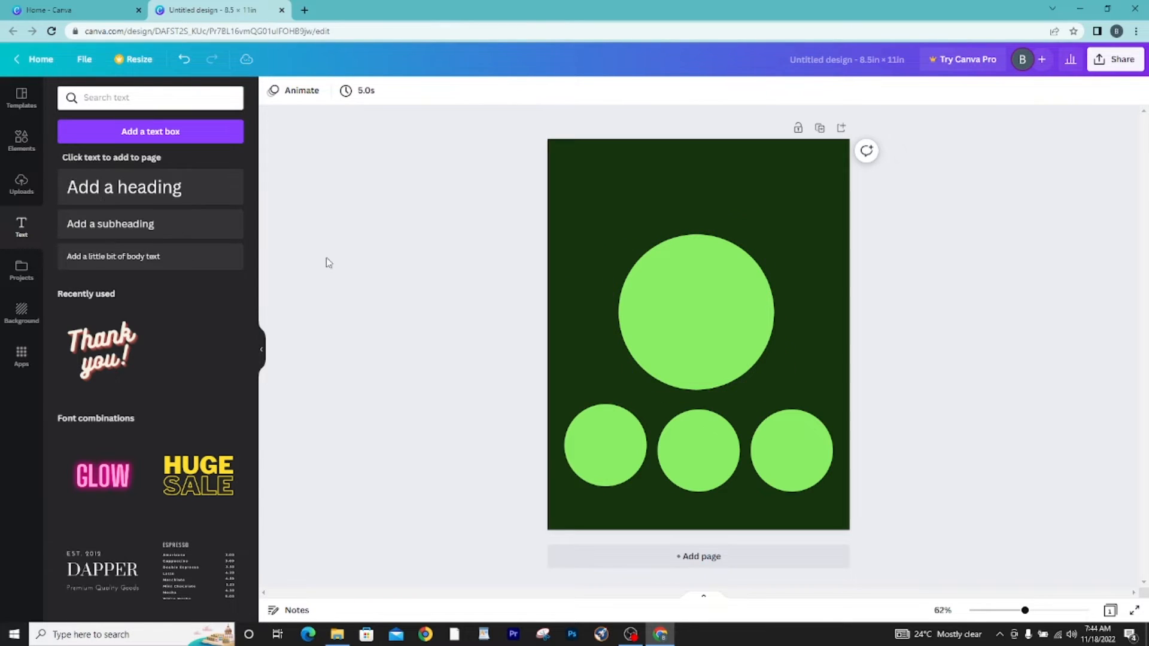
click(95, 232)
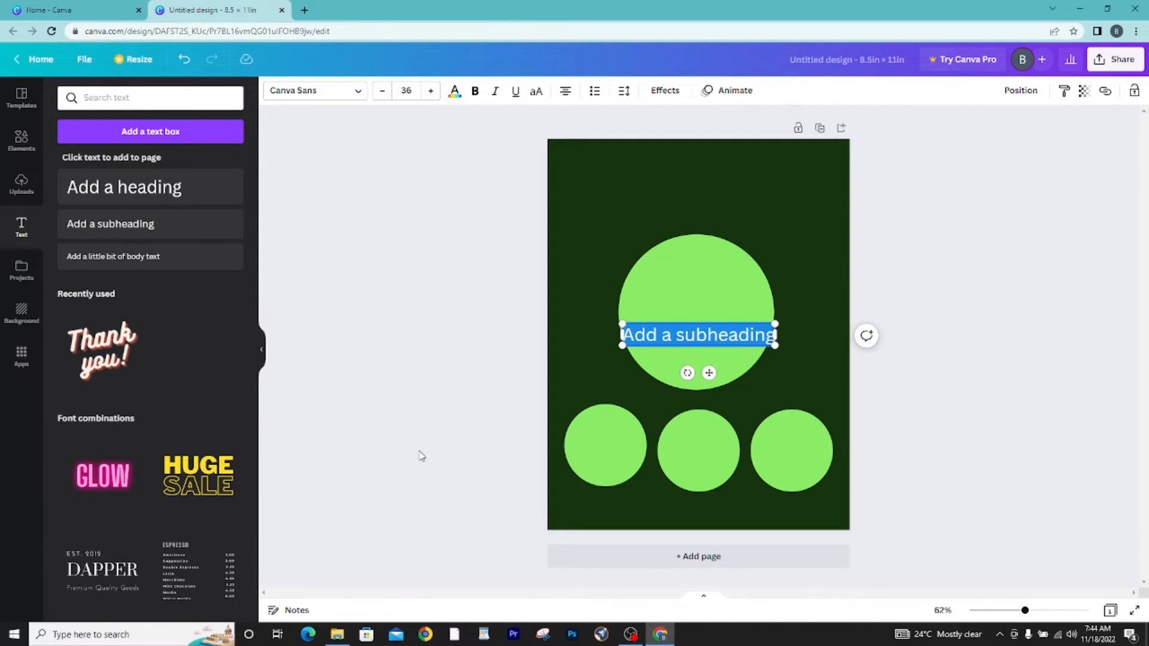
text(Yummy)
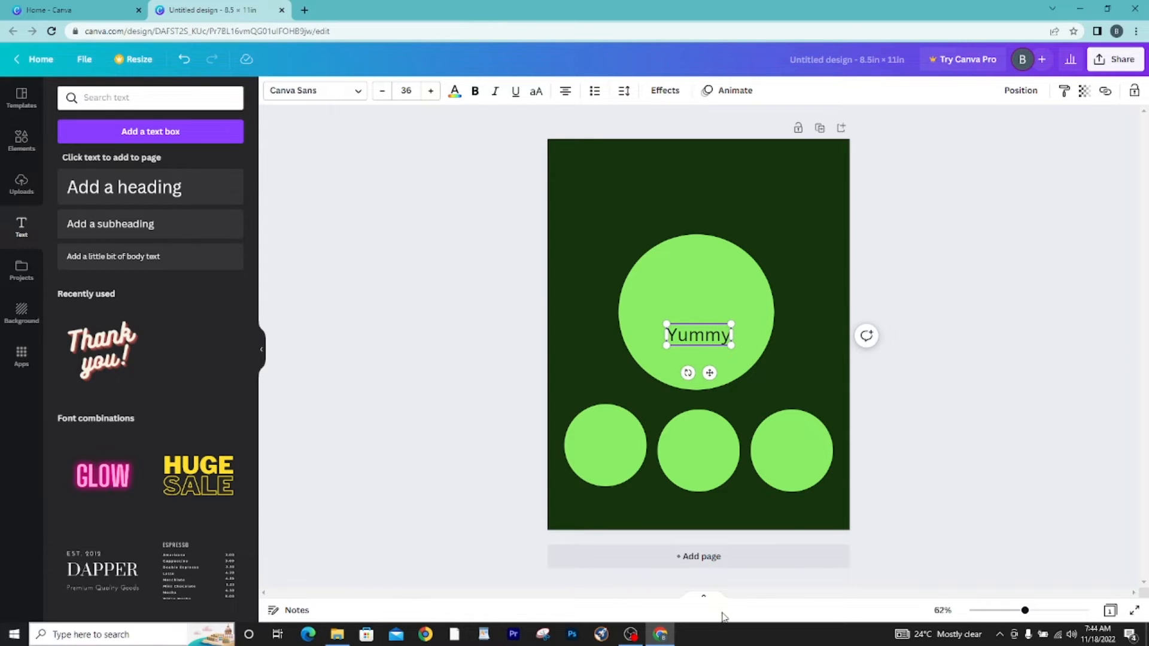
drag(733, 321, 781, 307)
drag(738, 371, 662, 226)
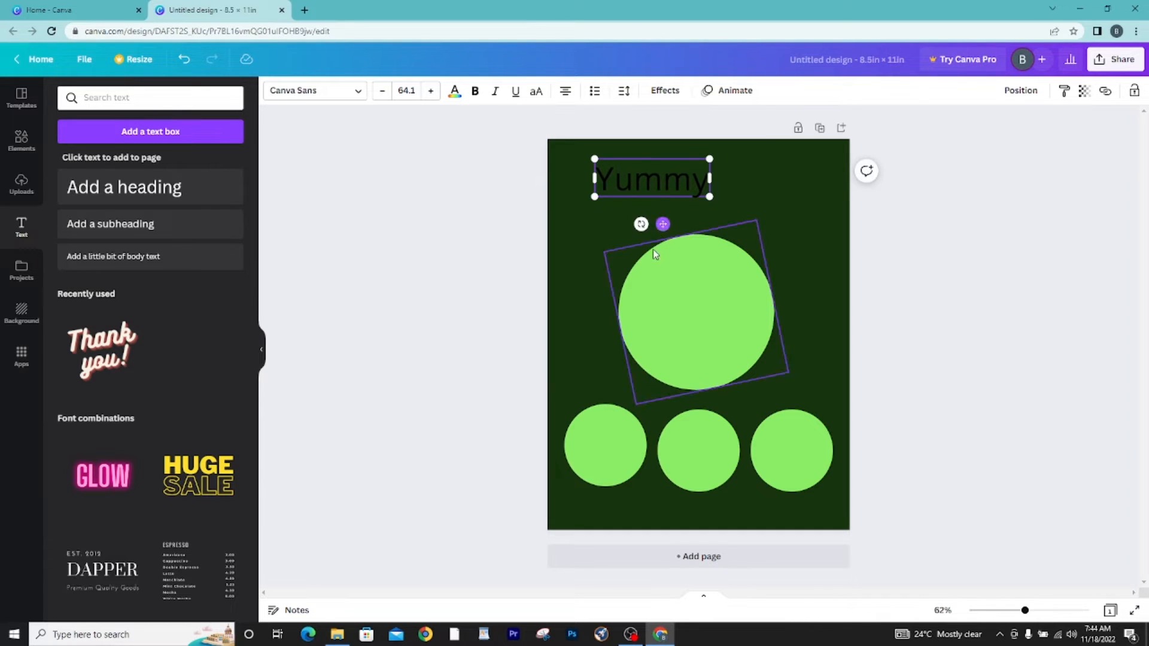
Colour the "Yummy" text red #EF1515.
click(454, 91)
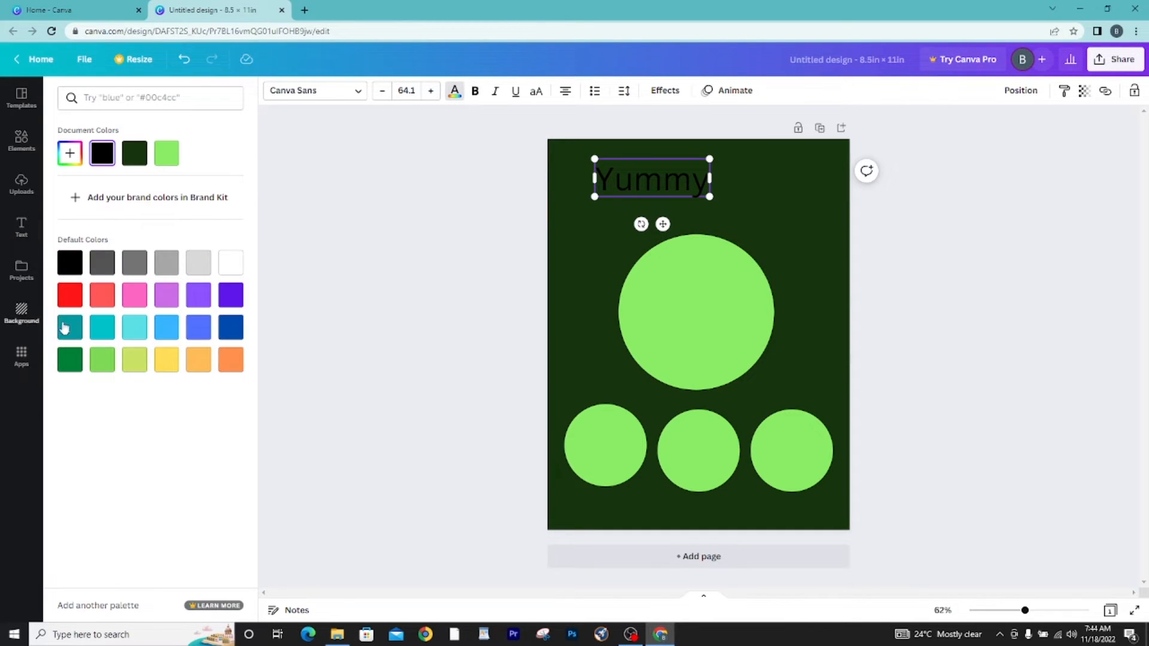
click(65, 154)
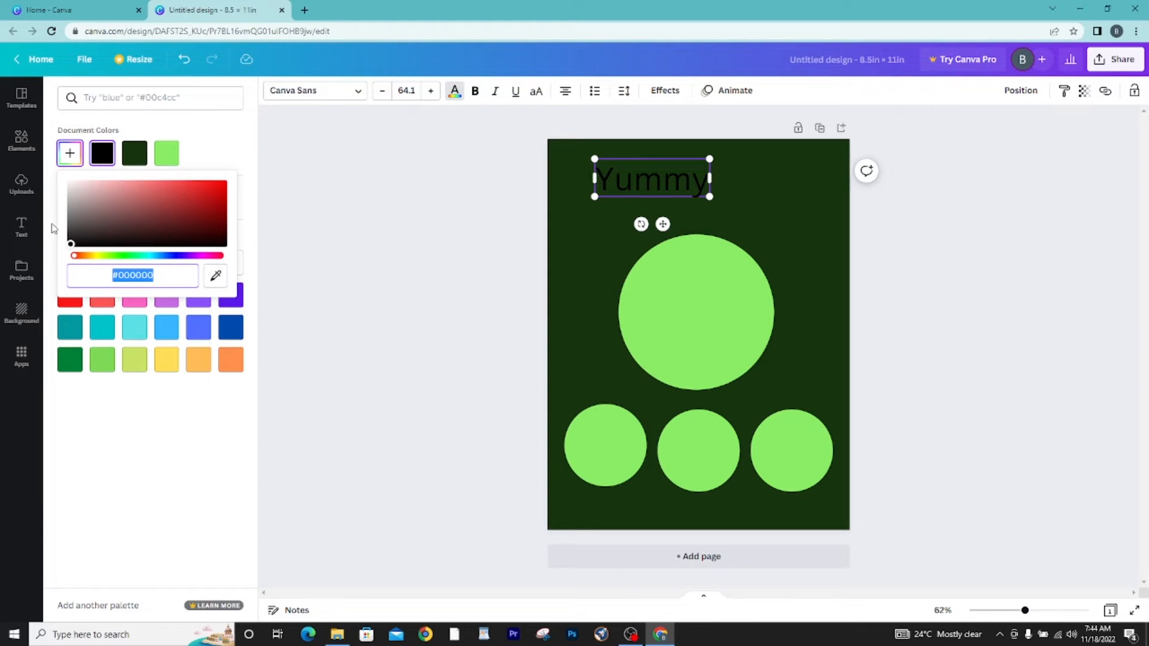
drag(135, 240, 213, 184)
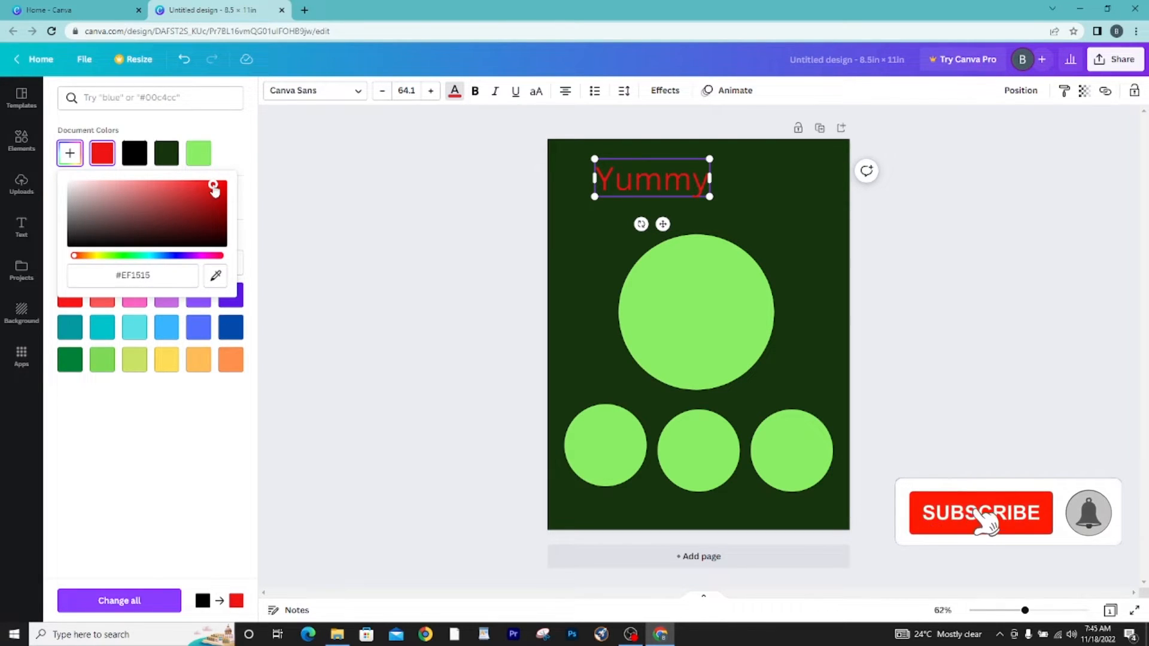
Set the "Yummy" text's font to Quicksand and shift it slightly towards the page's left edge.
click(363, 94)
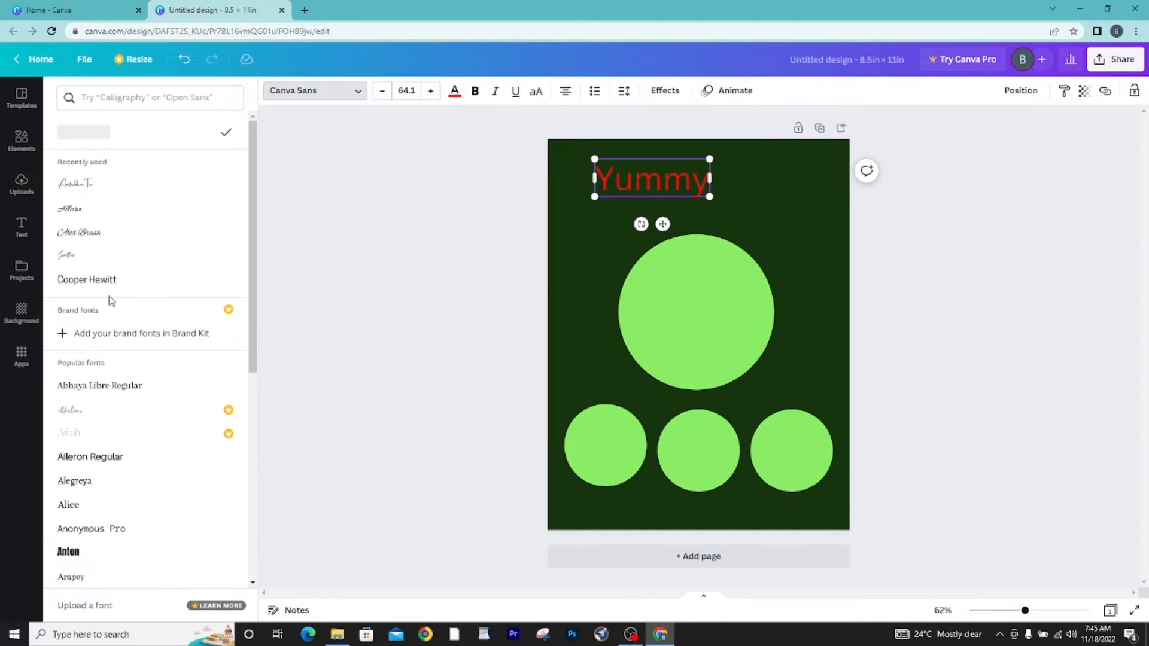
scroll(130, 365, down, 10)
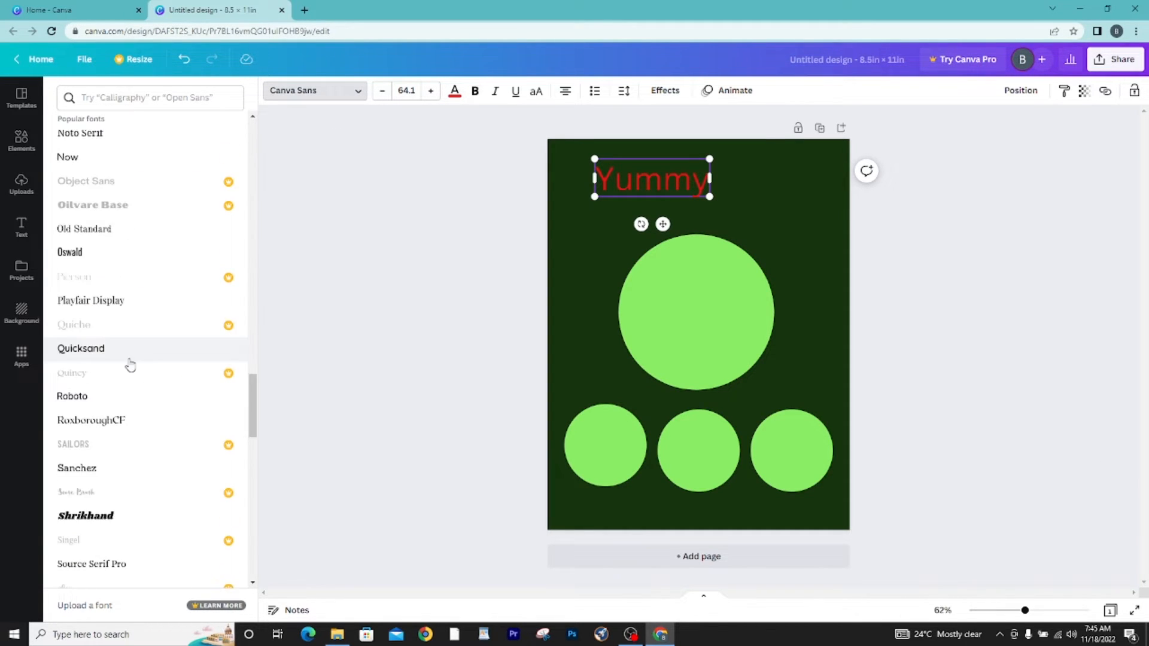
click(129, 359)
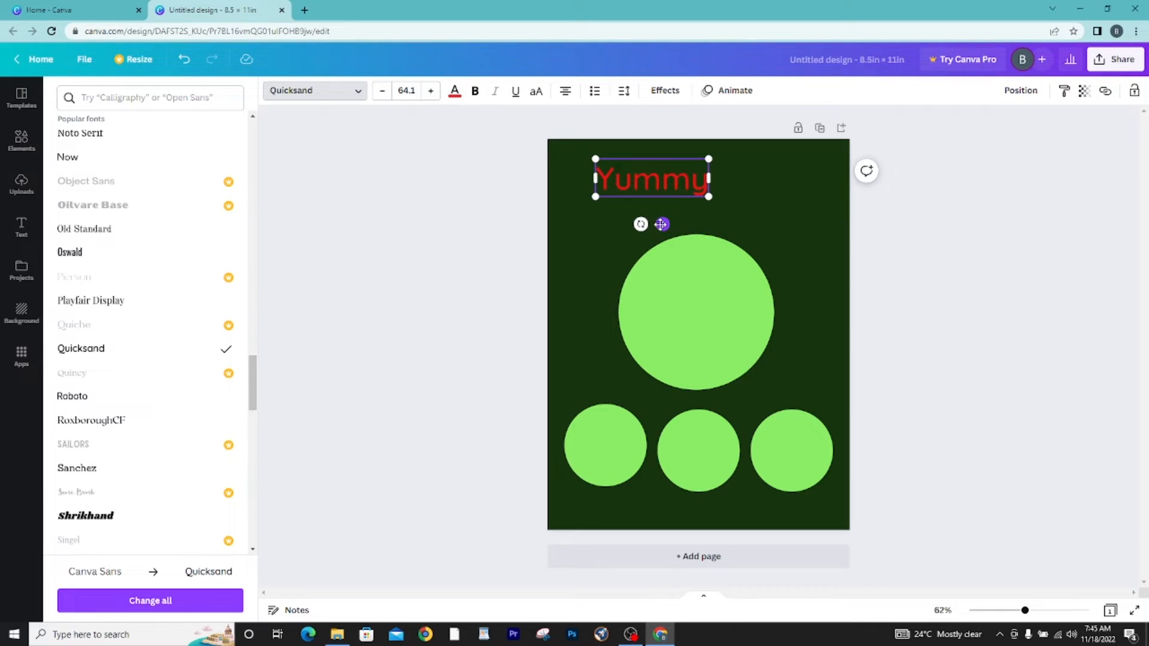
drag(661, 224, 644, 228)
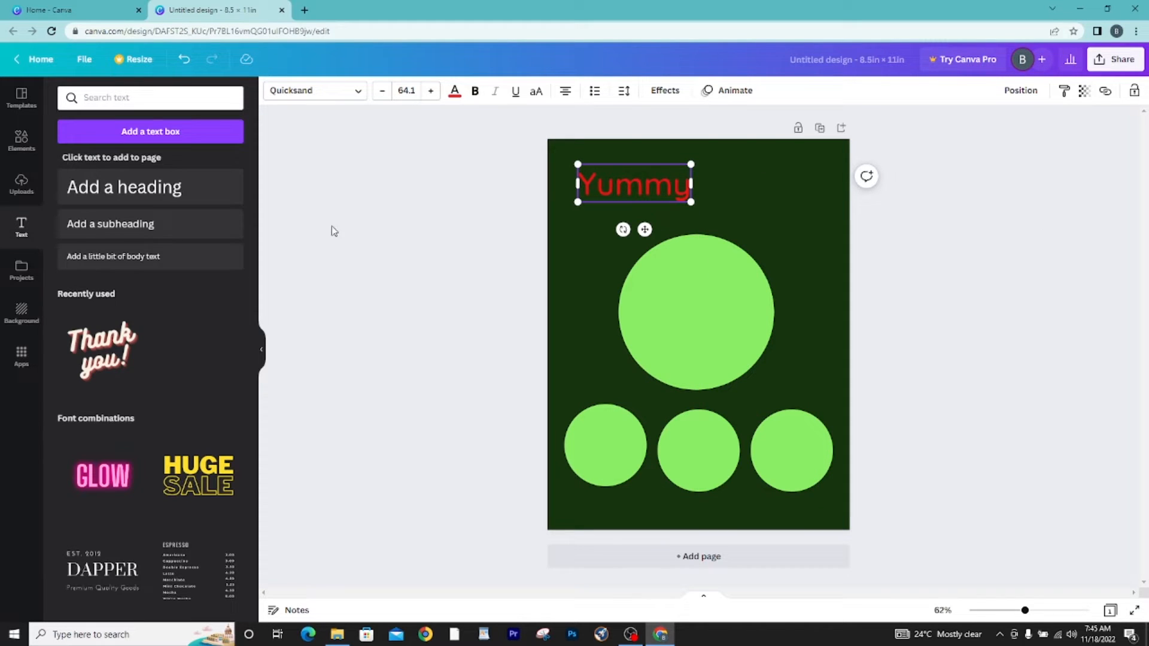
Add a second subheading reading "FOODS" and place it directly below "Yummy", offset to the right.
click(123, 230)
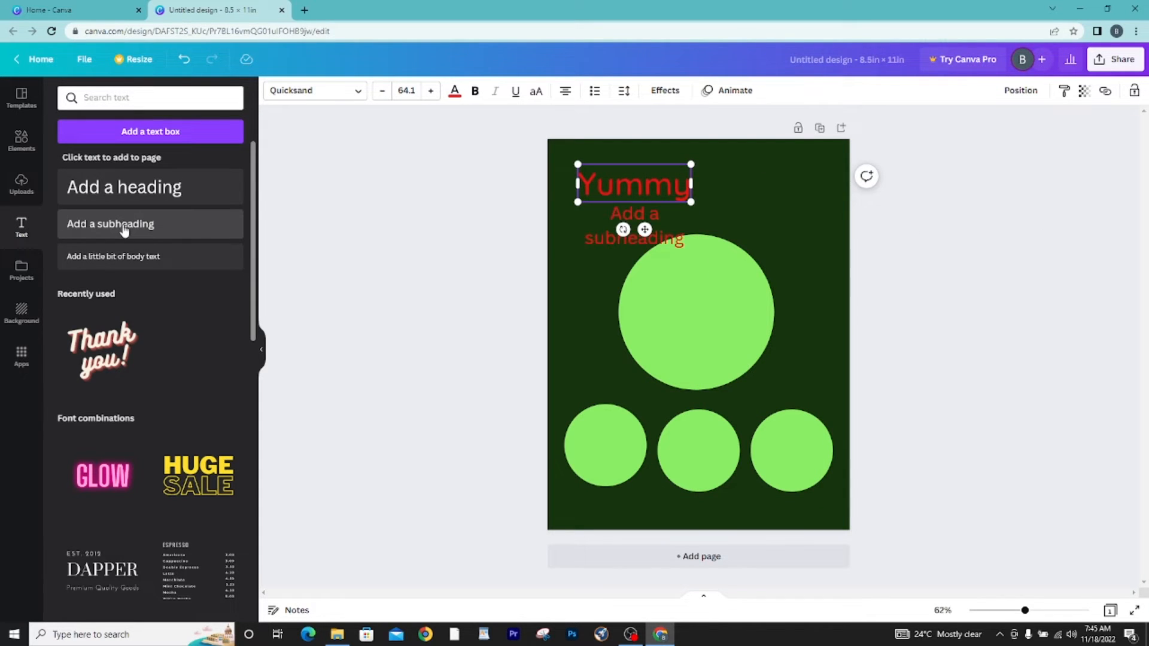
double_click(598, 232)
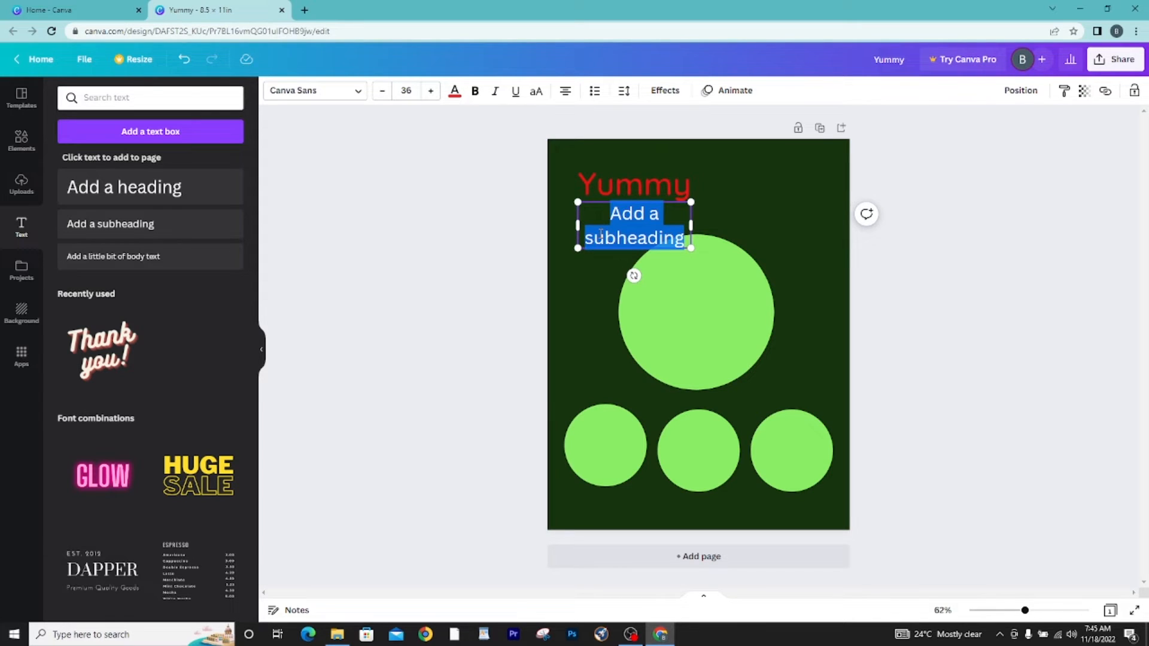
text(FOODS)
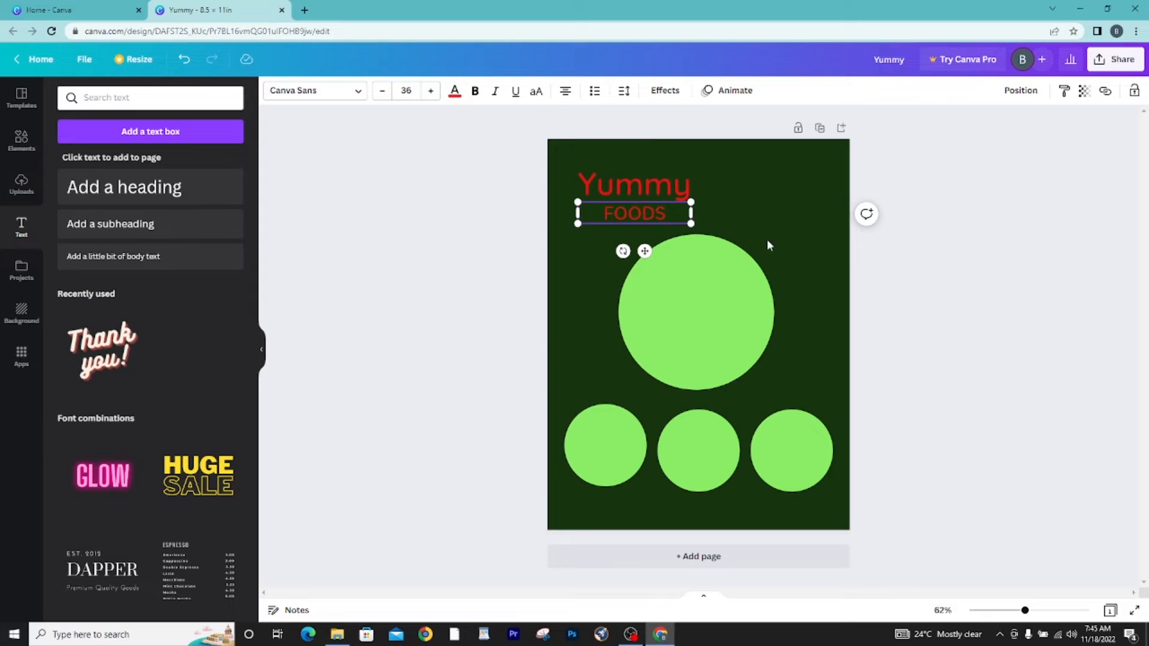
drag(644, 251, 687, 250)
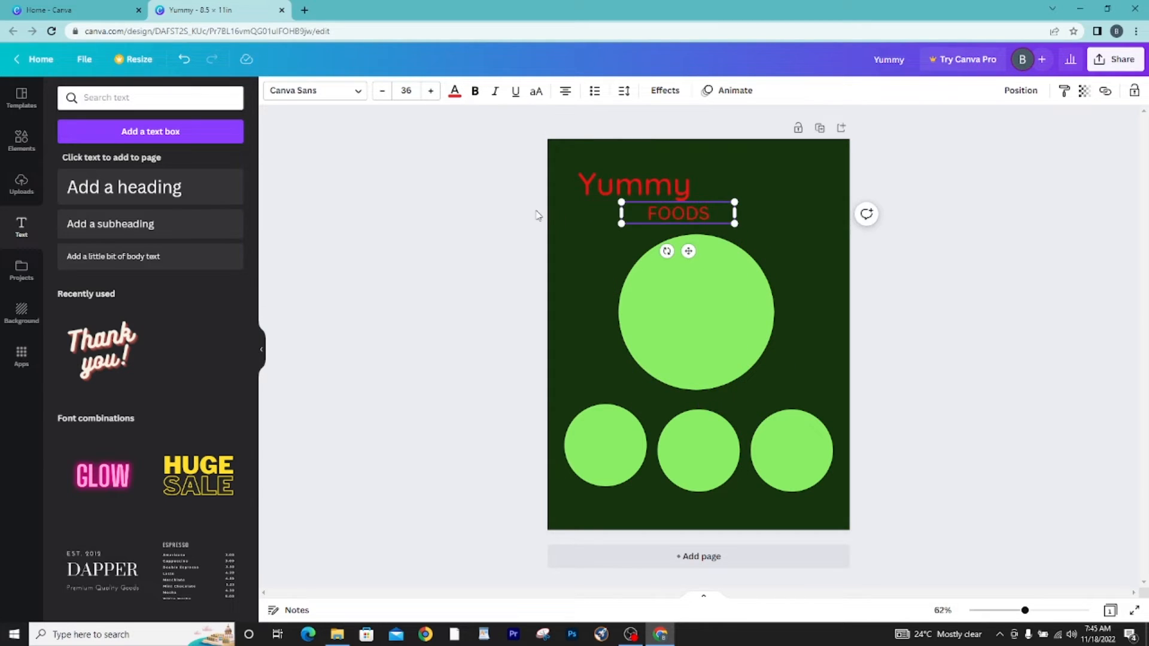
Shrink "Yummy" slightly, and enlarge "FOODS" to about size 49, keeping it offset to the right just below "Yummy".
click(636, 185)
drag(693, 161, 640, 185)
click(692, 214)
drag(735, 202, 779, 185)
drag(739, 217, 728, 214)
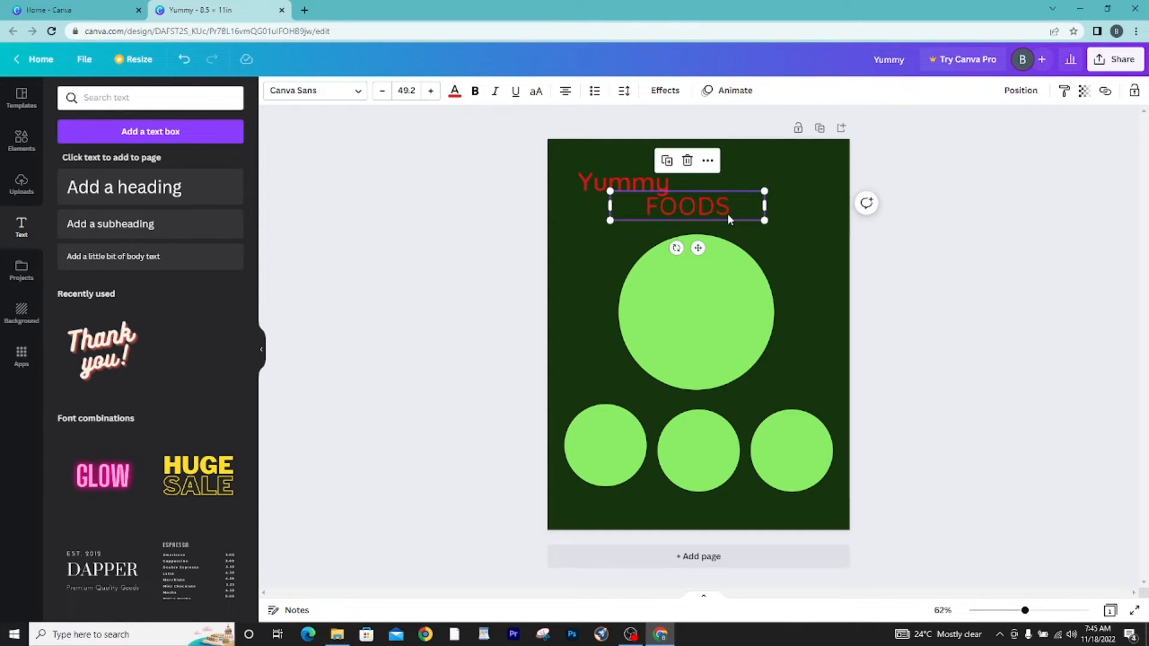
Colour the "FOODS" text white and set its font to Alegreya Sans Black, moving it slightly down from "Yummy".
click(455, 96)
click(230, 264)
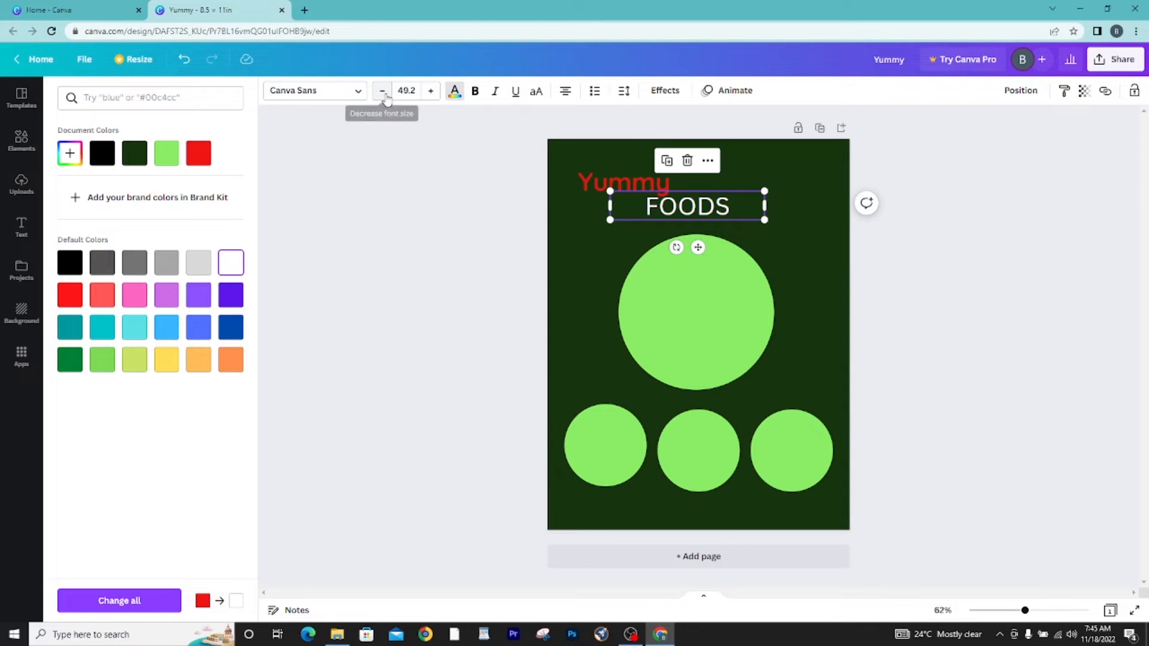
click(359, 93)
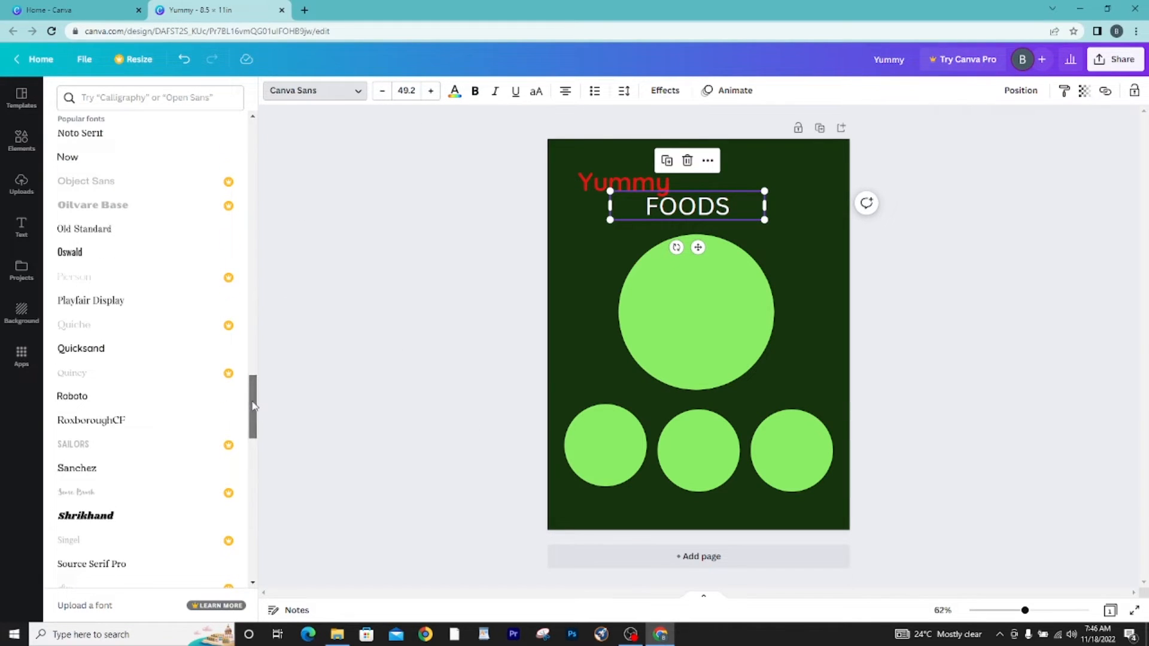
drag(253, 405, 251, 455)
scroll(237, 509, down, 2)
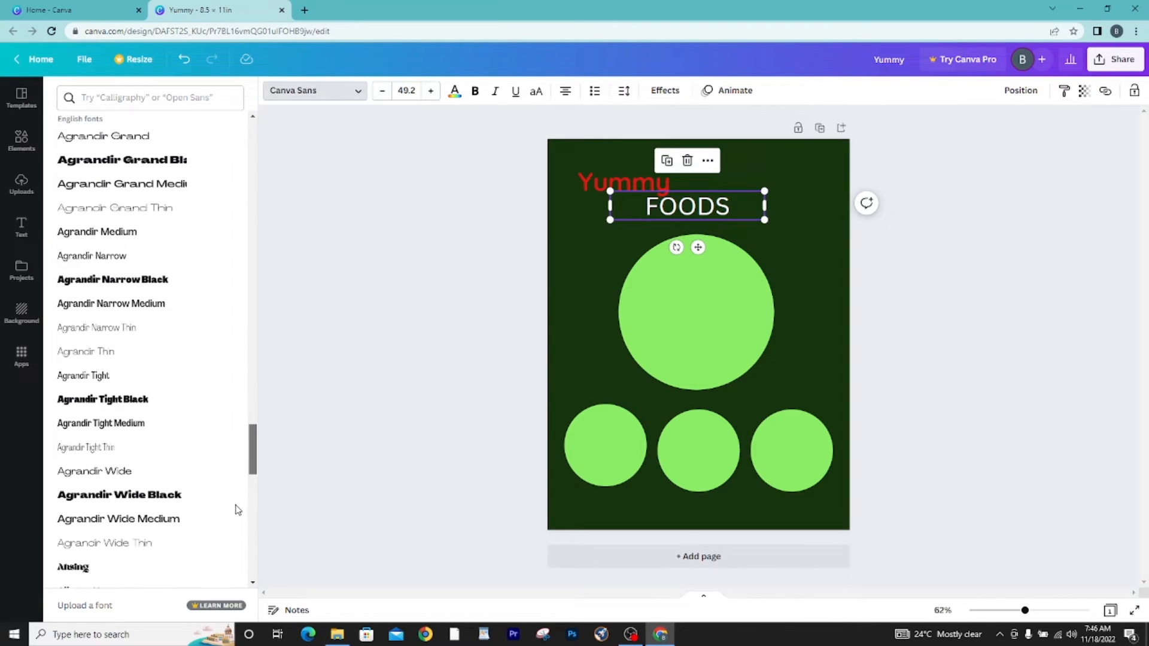
scroll(237, 510, down, 1)
scroll(237, 515, down, 10)
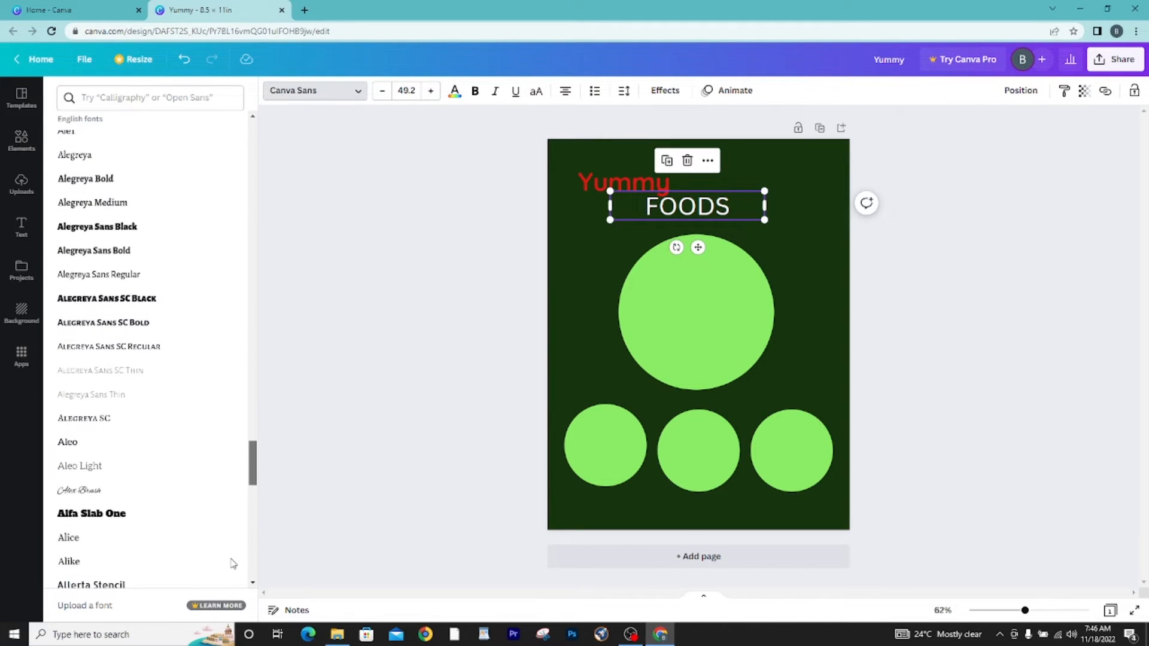
click(105, 225)
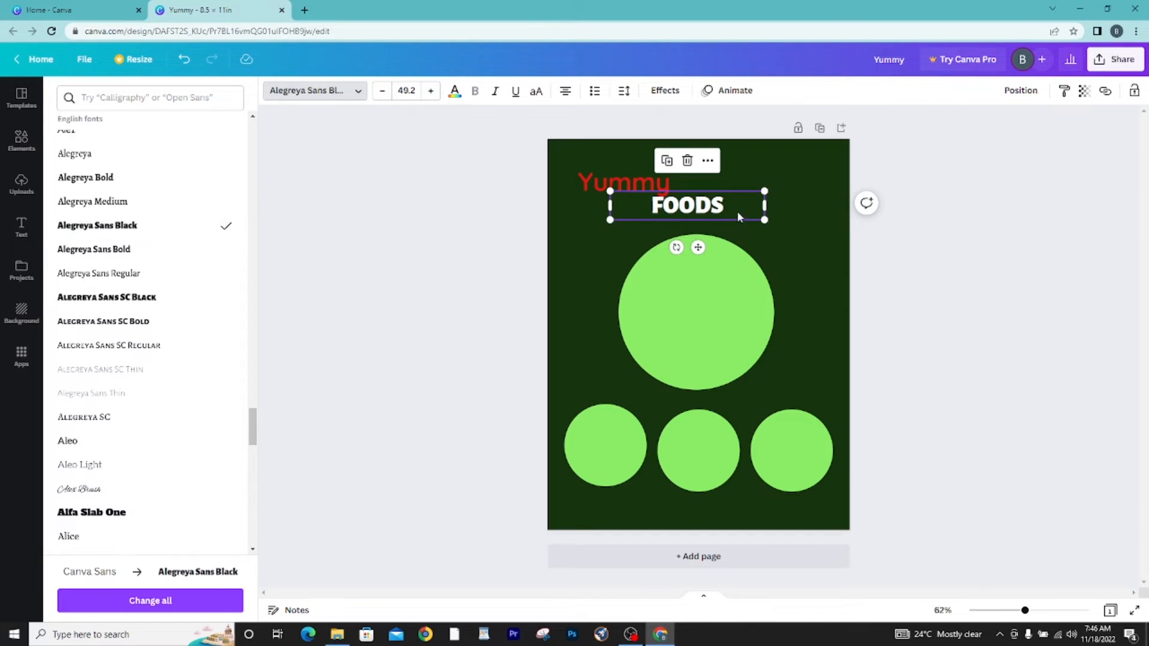
drag(745, 207, 742, 212)
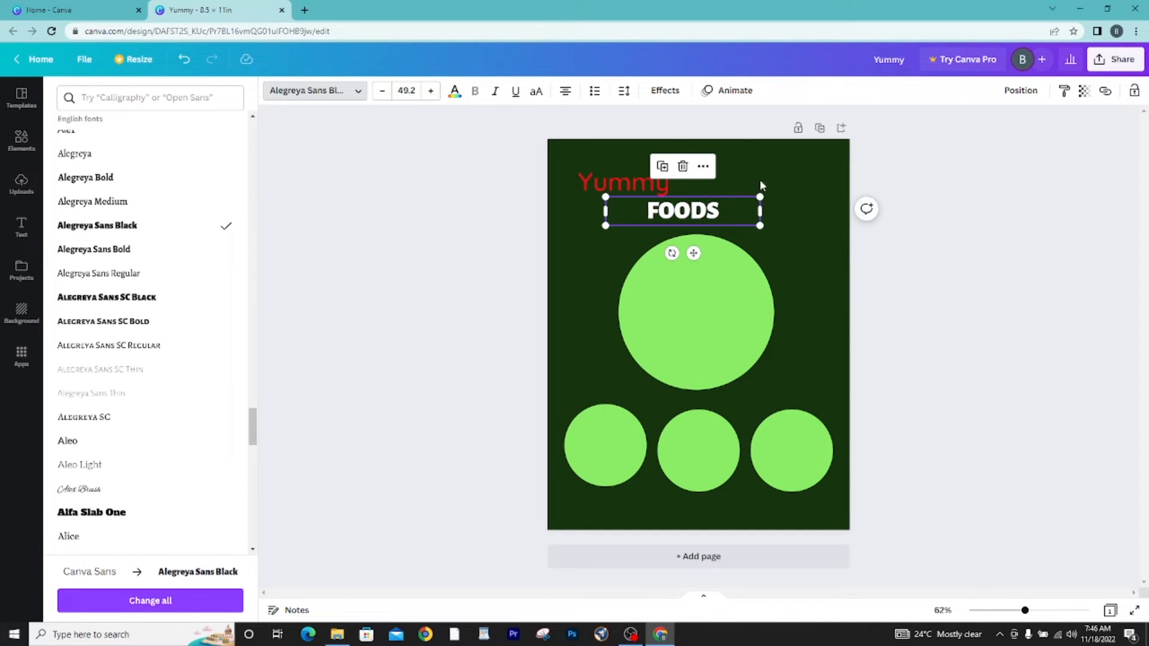
Increase the letter spacing of the "FOODS" text slightly and deselect it.
click(624, 91)
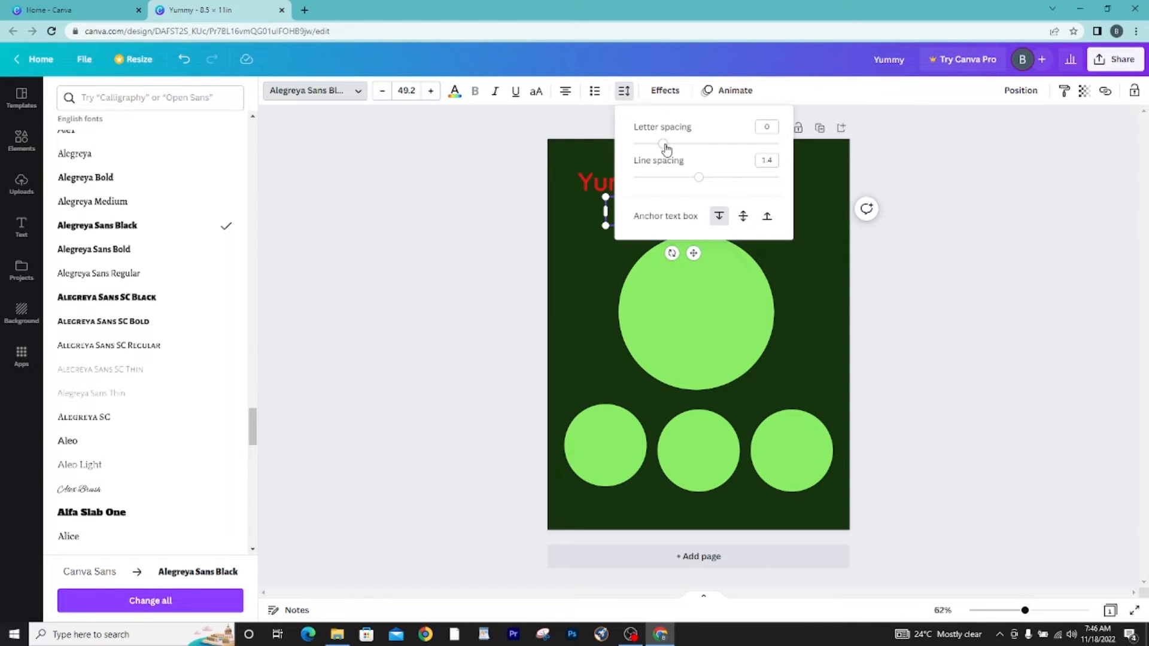
drag(665, 145, 673, 147)
click(968, 192)
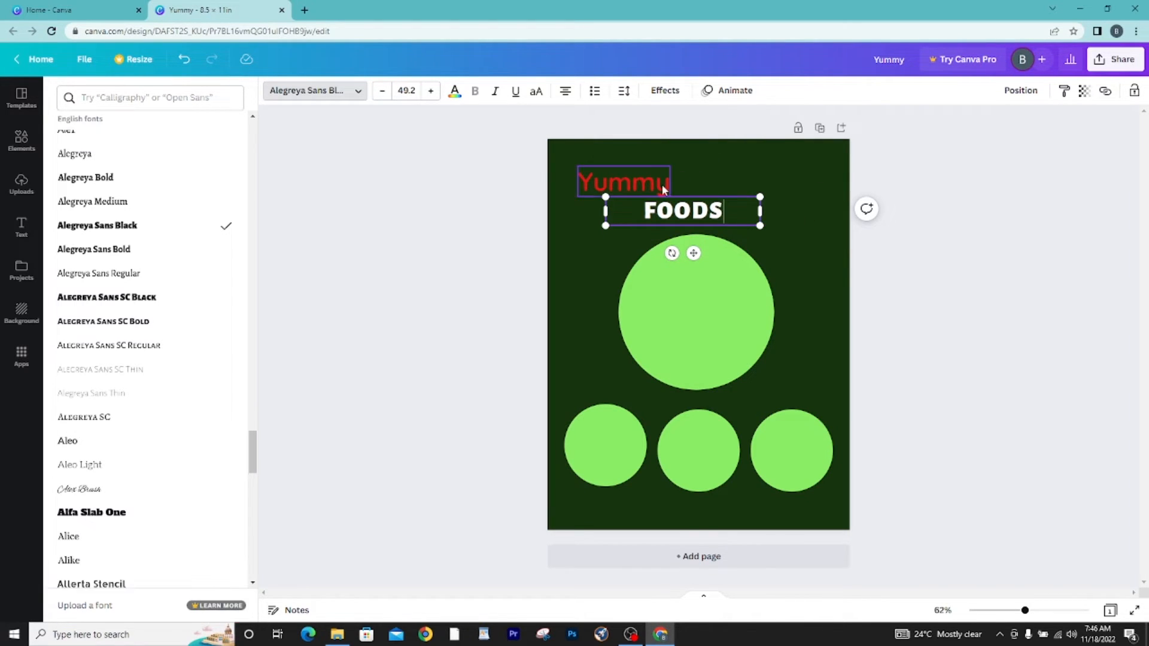
key(Escape)
key(Escape)
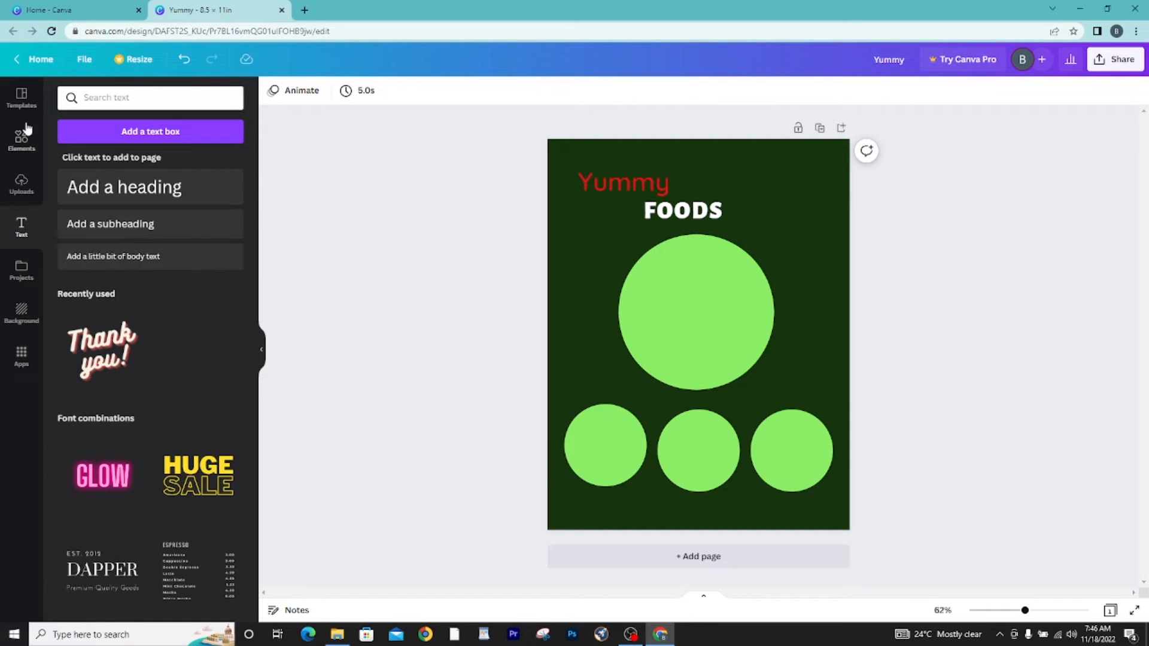
Search the elements library for "frame" and add the round landscape frame to the page.
click(22, 141)
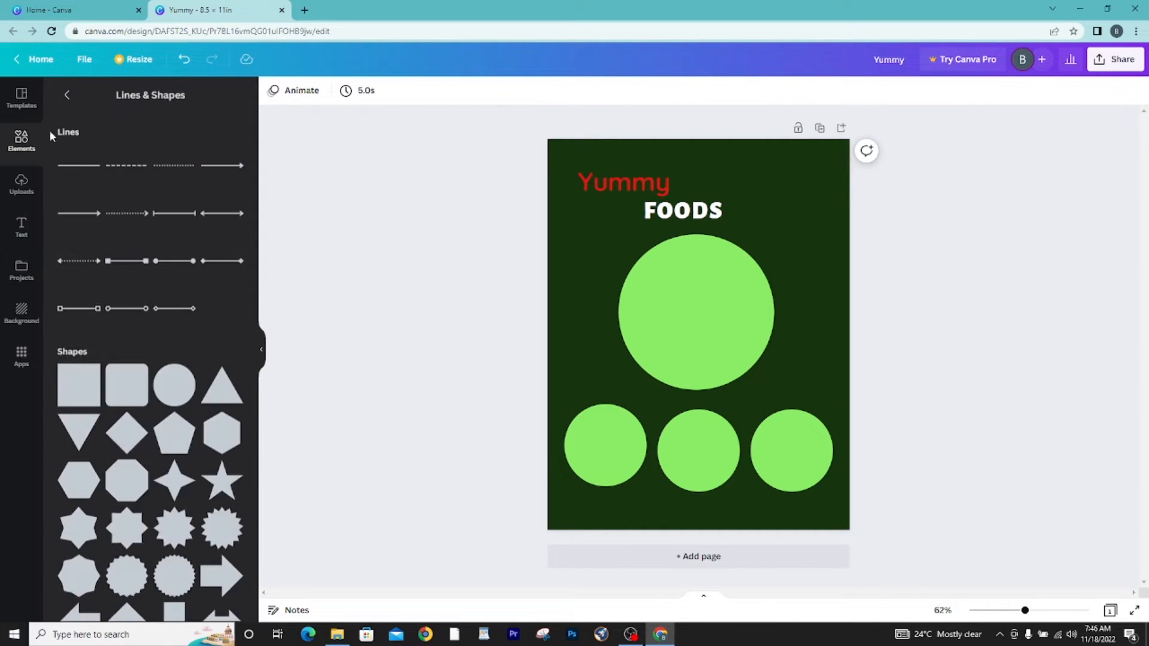
click(68, 98)
click(130, 97)
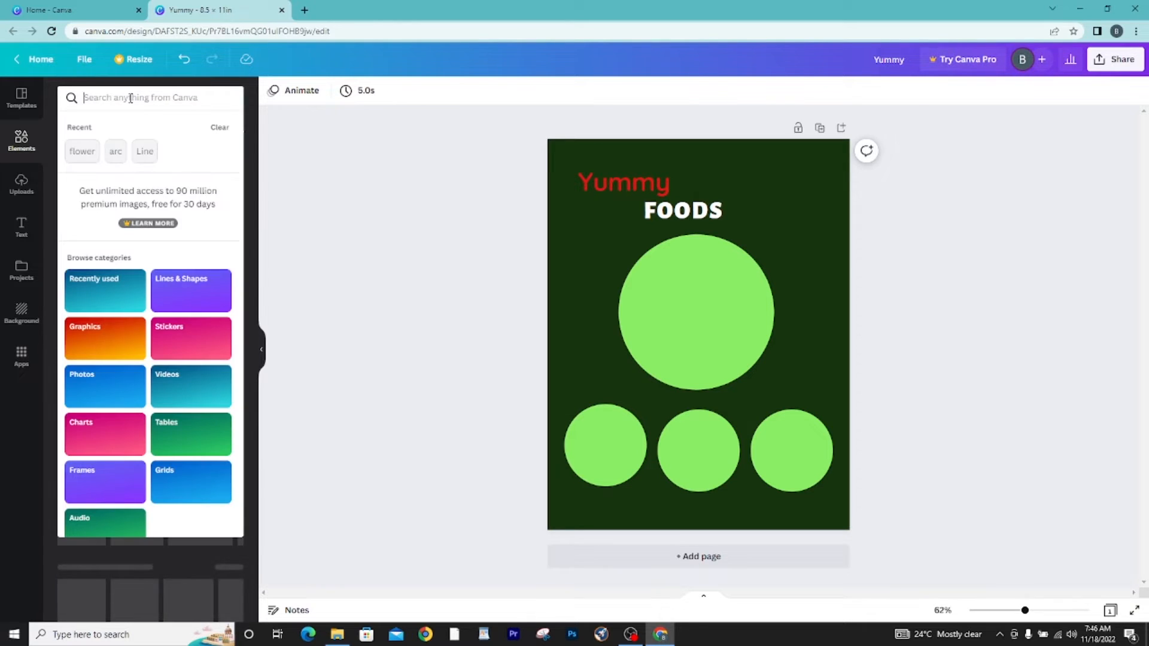
text(frame)
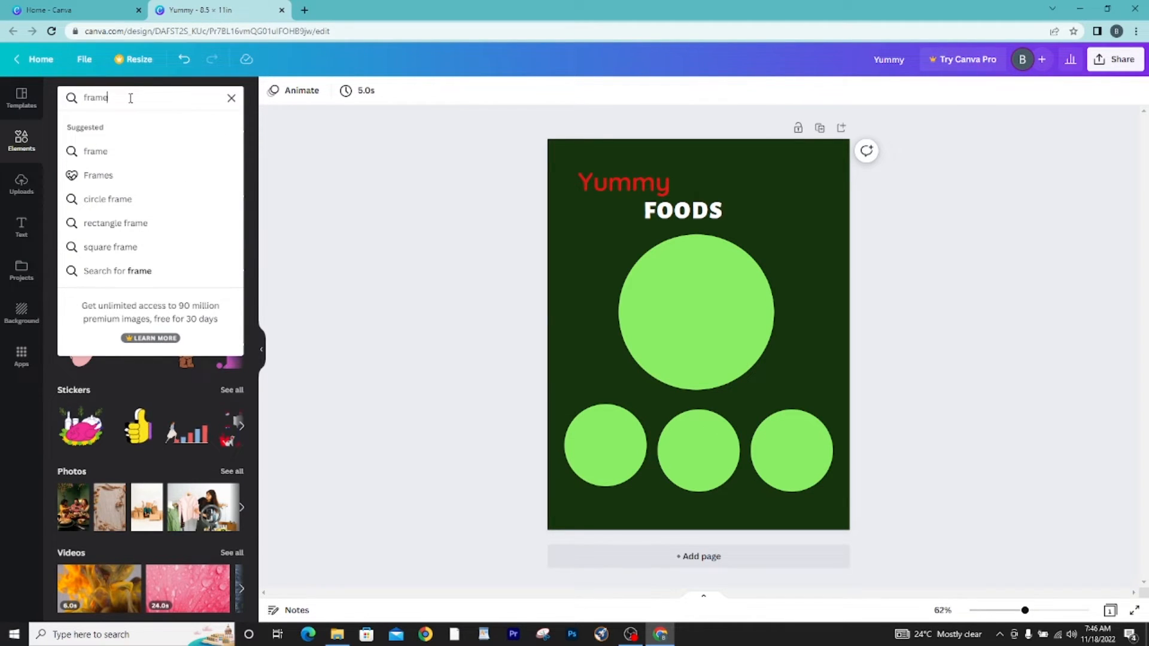
key(Return)
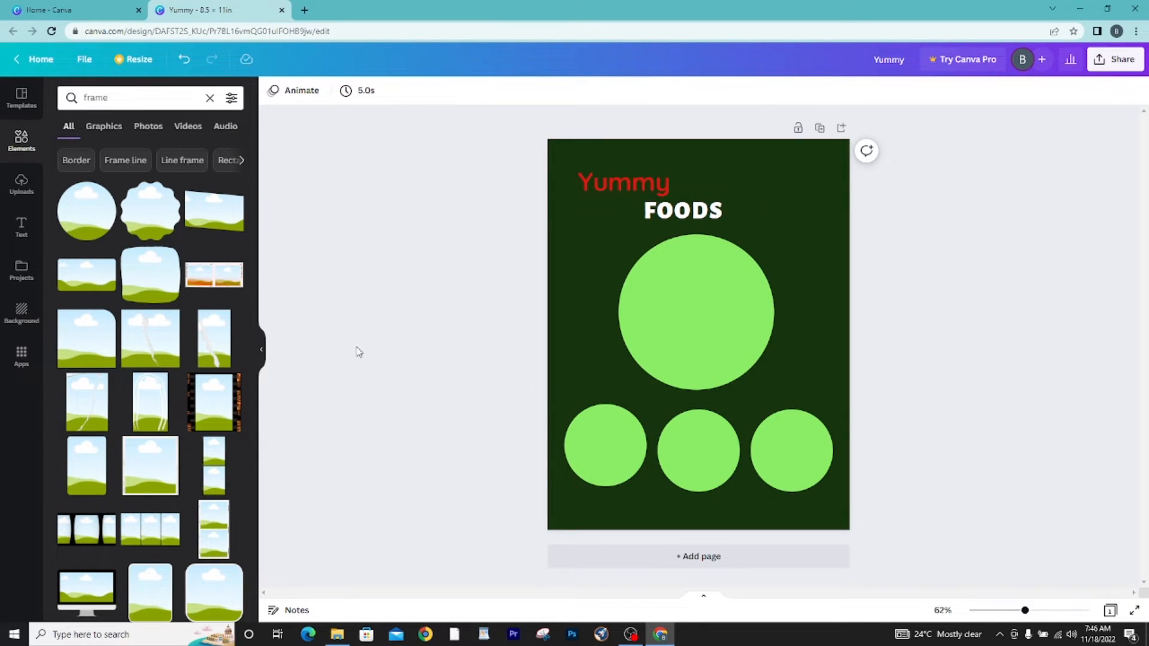
click(80, 224)
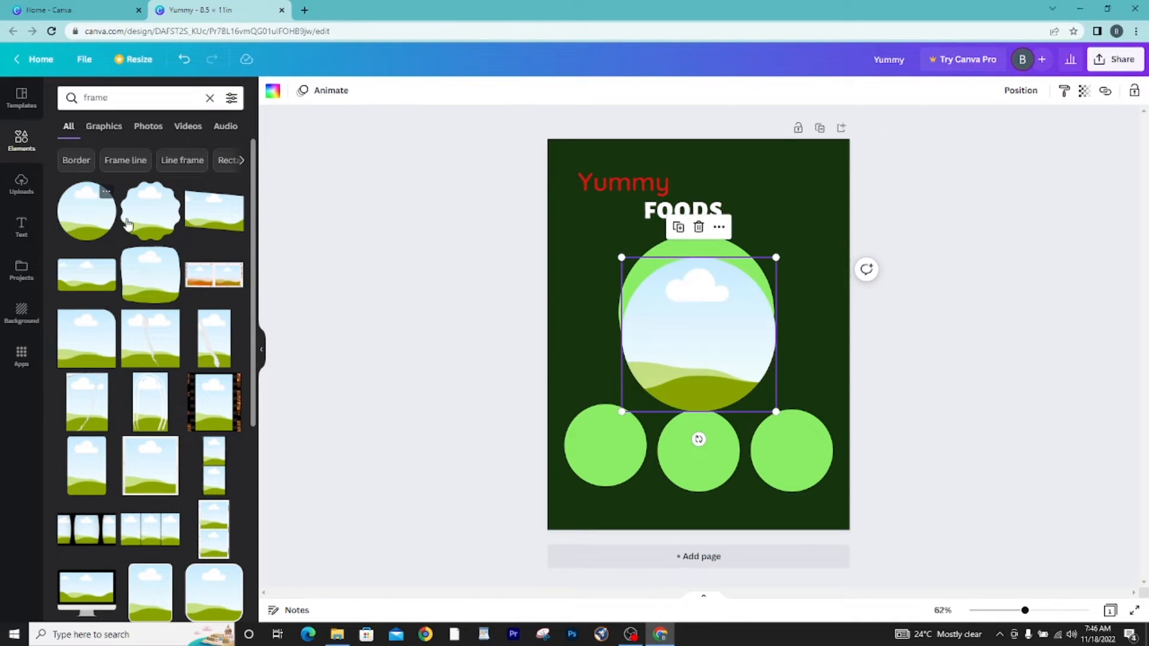
Resize the round frame and centre it on the large green circle so a thin green border remains around it.
drag(698, 372, 694, 351)
drag(771, 389, 757, 372)
drag(673, 300, 682, 304)
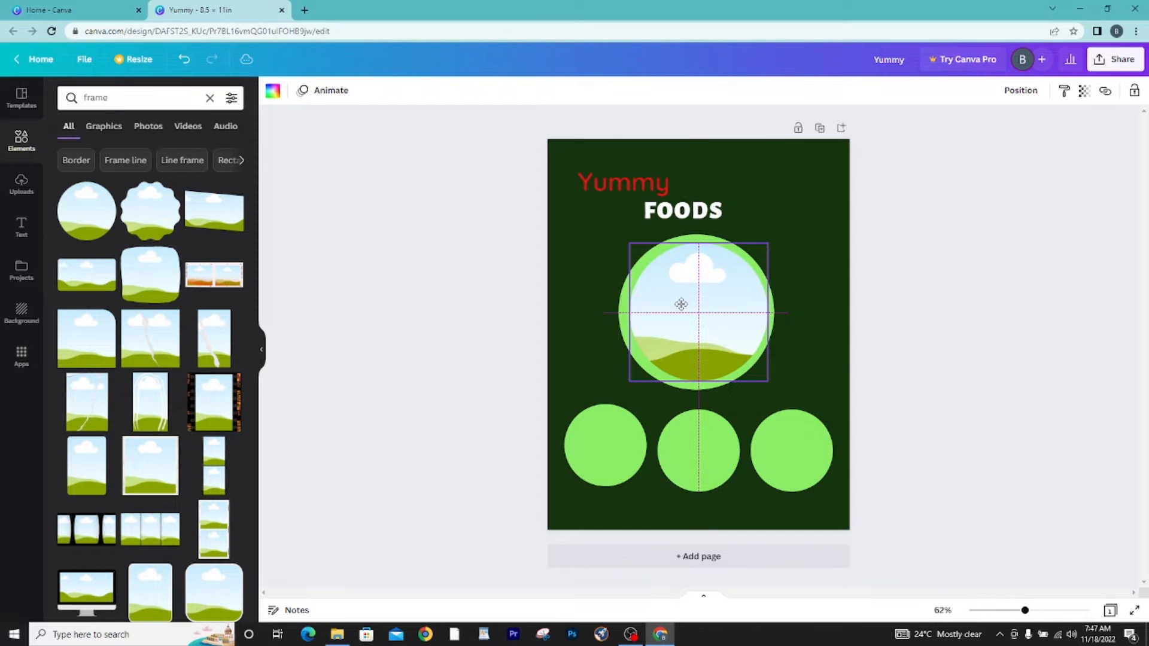
drag(680, 304, 678, 305)
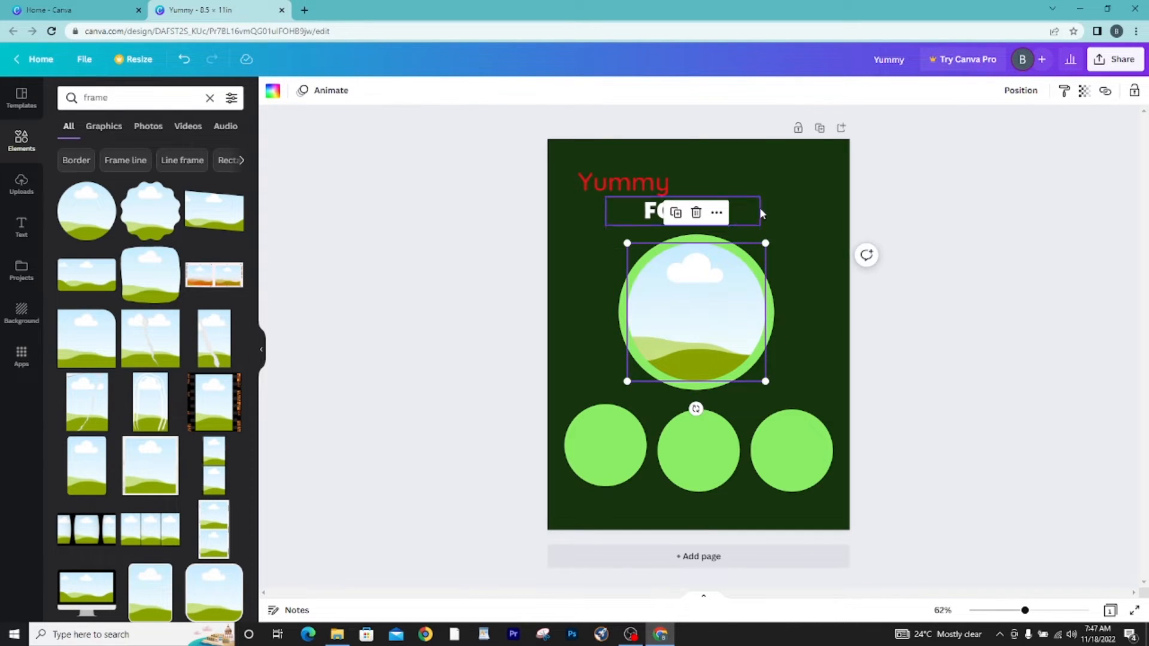
drag(770, 242, 770, 237)
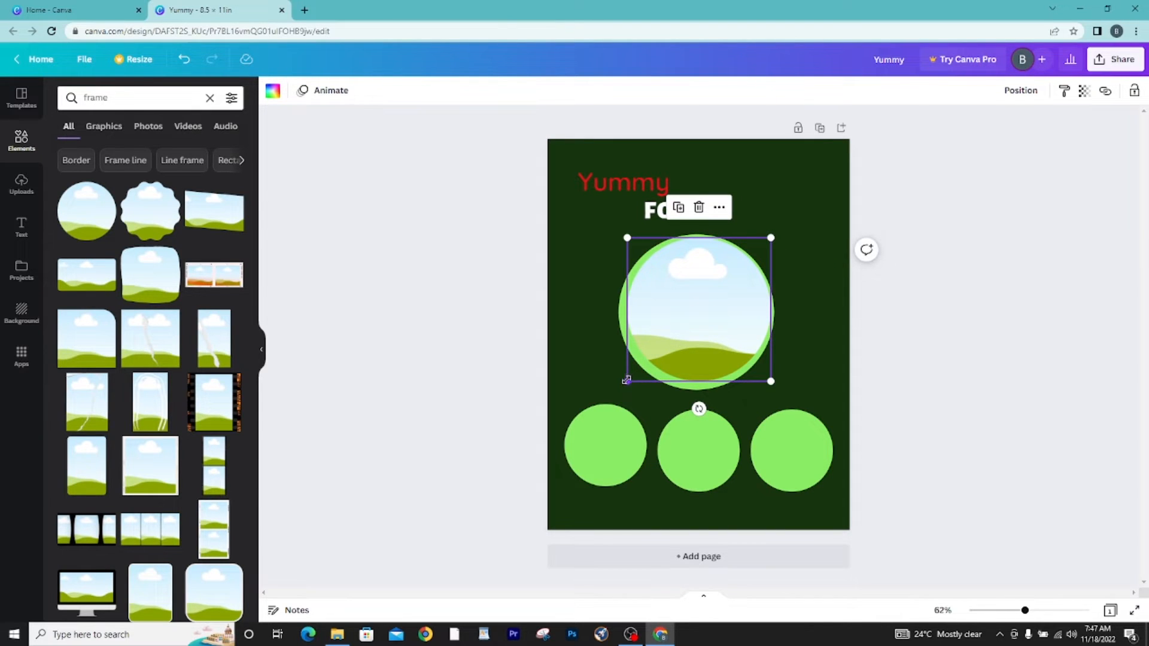
drag(626, 380, 623, 385)
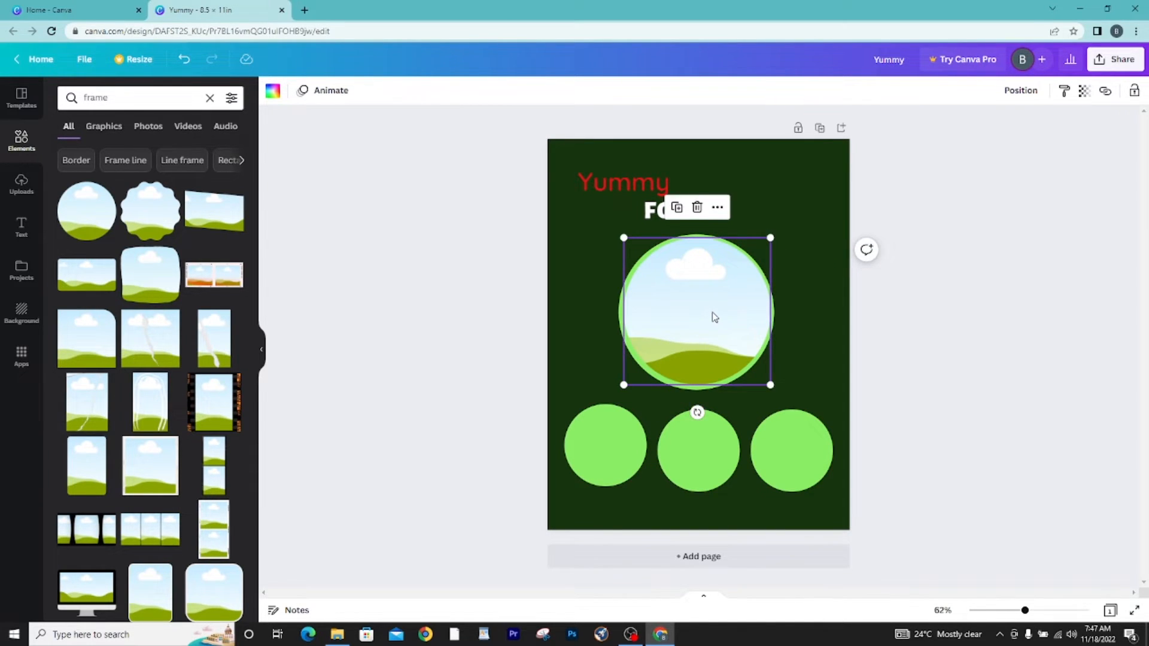
drag(714, 317, 710, 312)
click(998, 328)
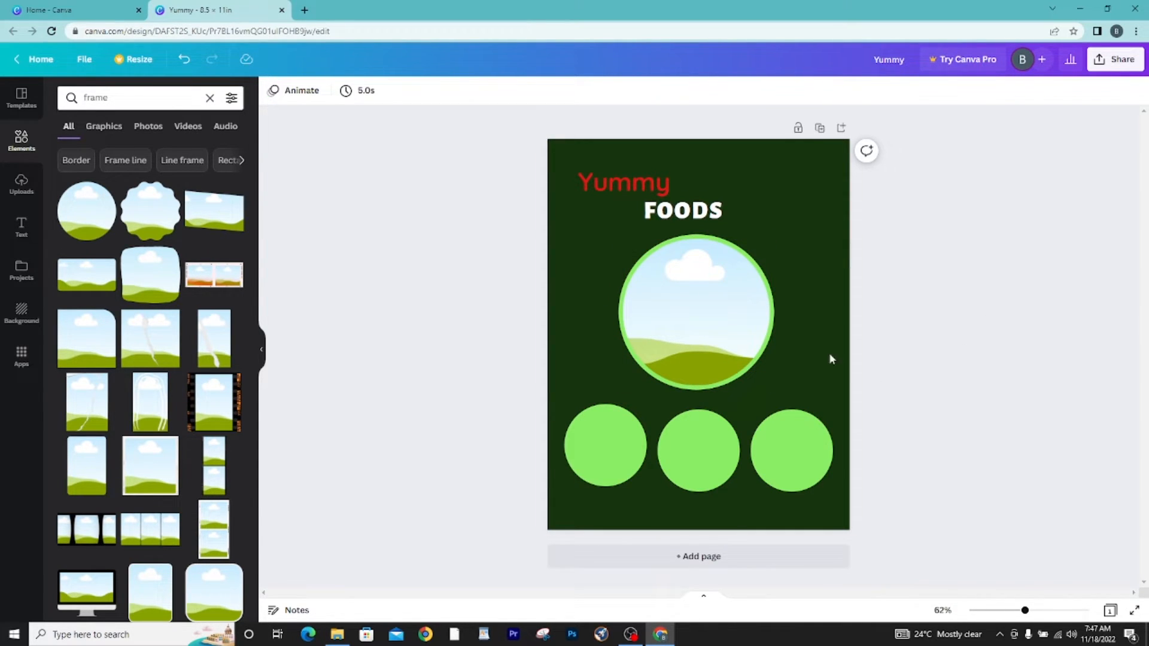
Duplicate the round frame, shrink the copy and place it over the leftmost small green circle.
click(730, 336)
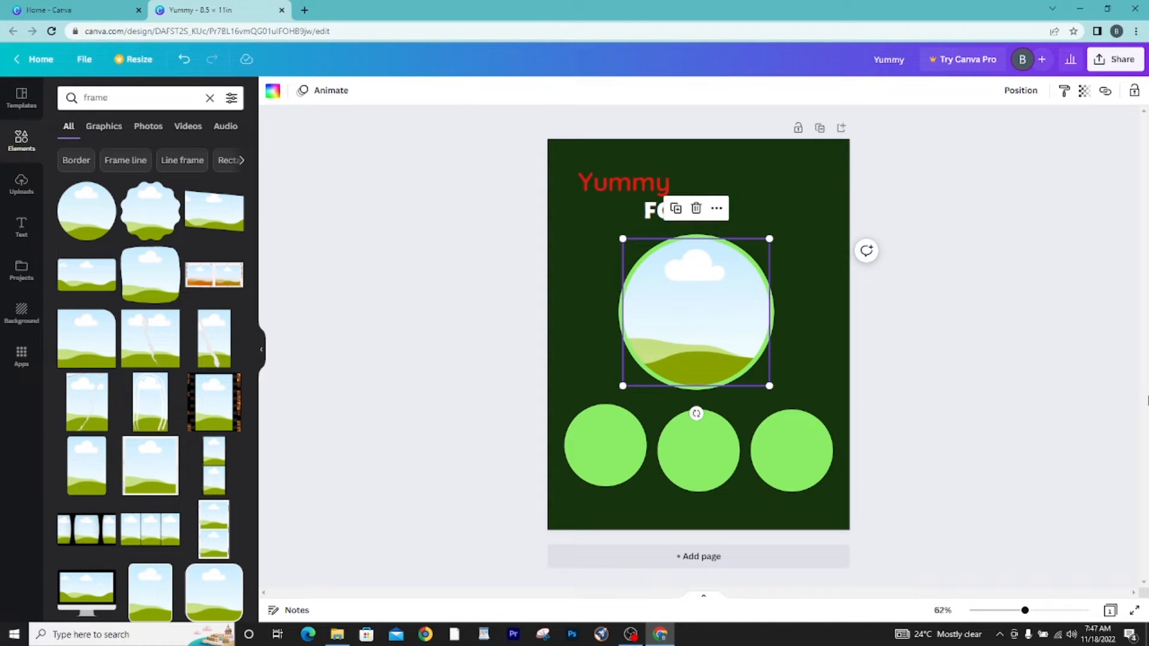
drag(730, 335, 684, 420)
drag(725, 340, 641, 423)
drag(612, 451, 607, 442)
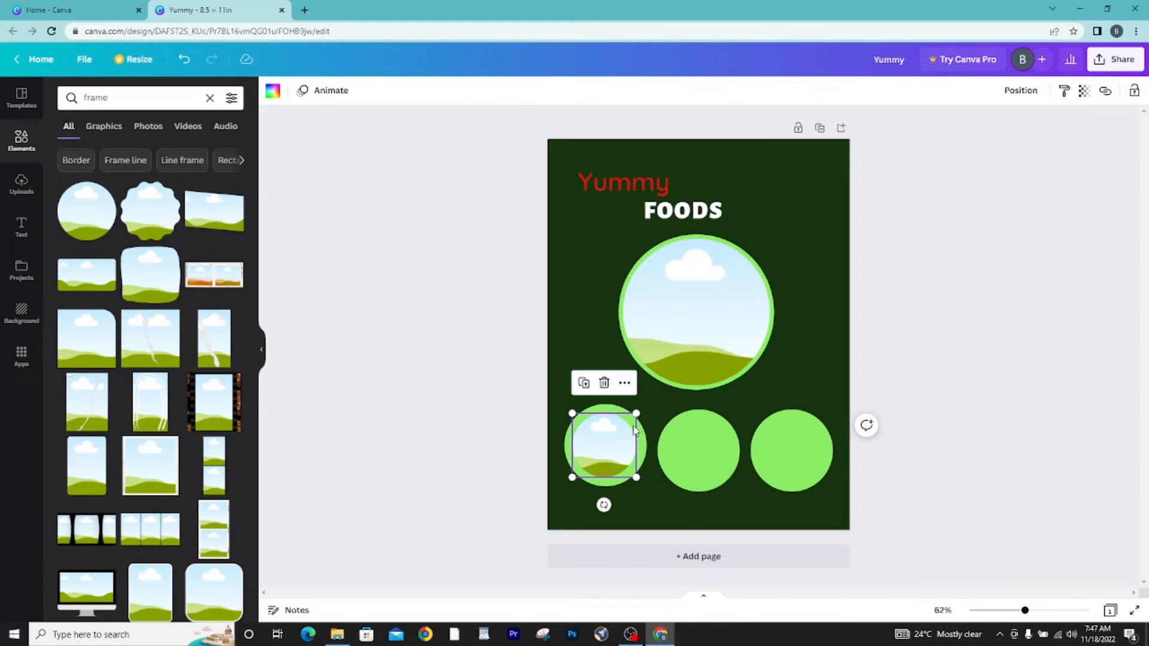
Enlarge the small frame slightly and centre it on the leftmost small circle, leaving a thin green border.
drag(638, 479, 642, 483)
drag(570, 412, 568, 409)
drag(608, 450, 610, 446)
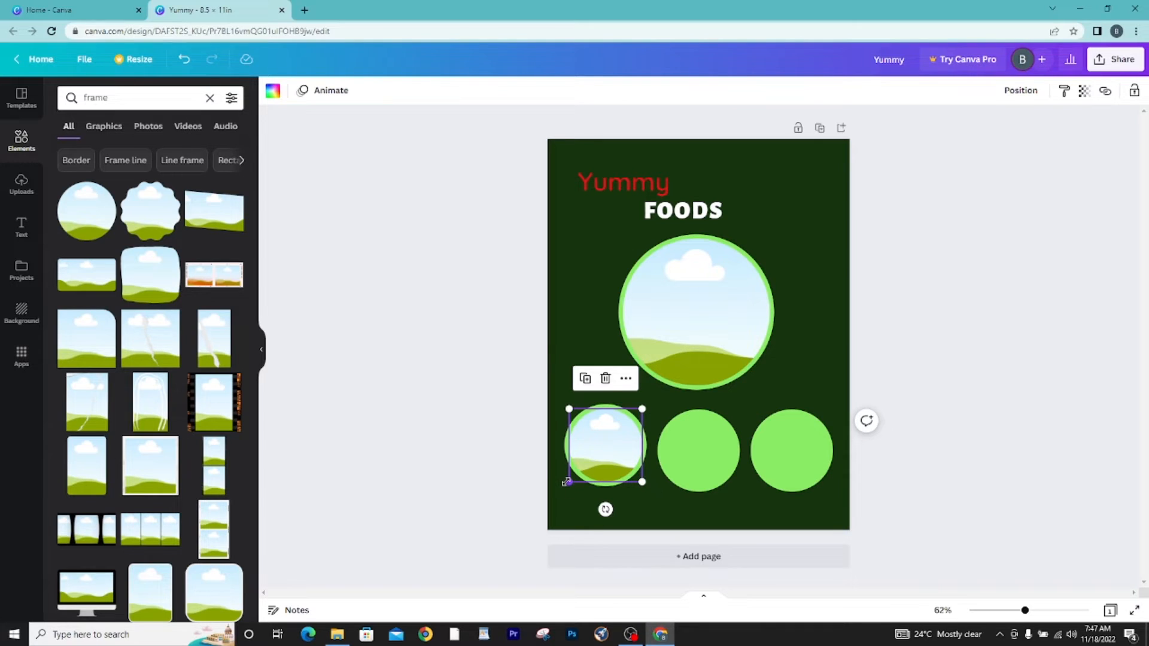
drag(566, 484, 565, 484)
drag(619, 453, 617, 446)
click(931, 342)
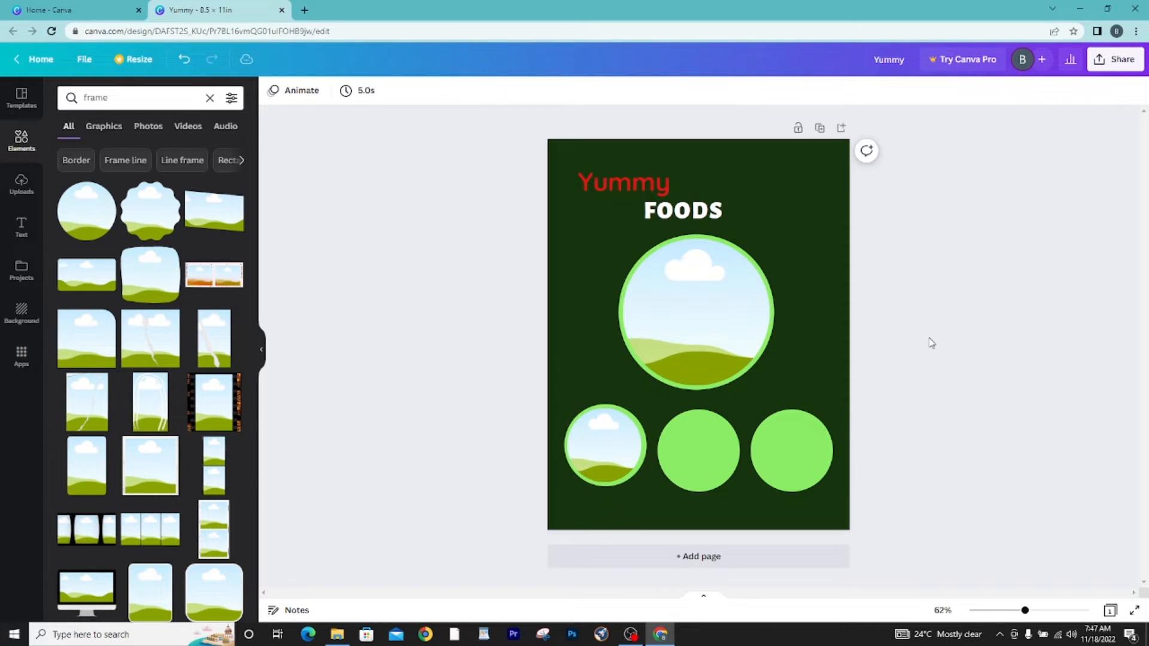
Duplicate the small frame twice and centre the copies on the middle and rightmost small green circles.
click(596, 466)
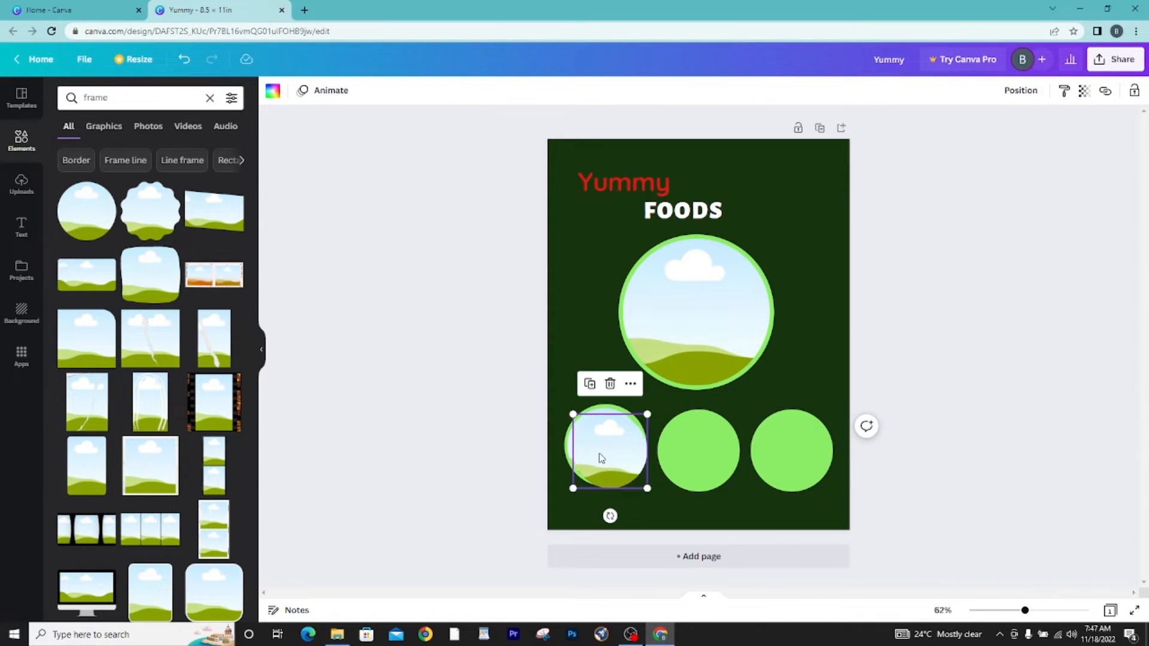
drag(597, 462, 688, 453)
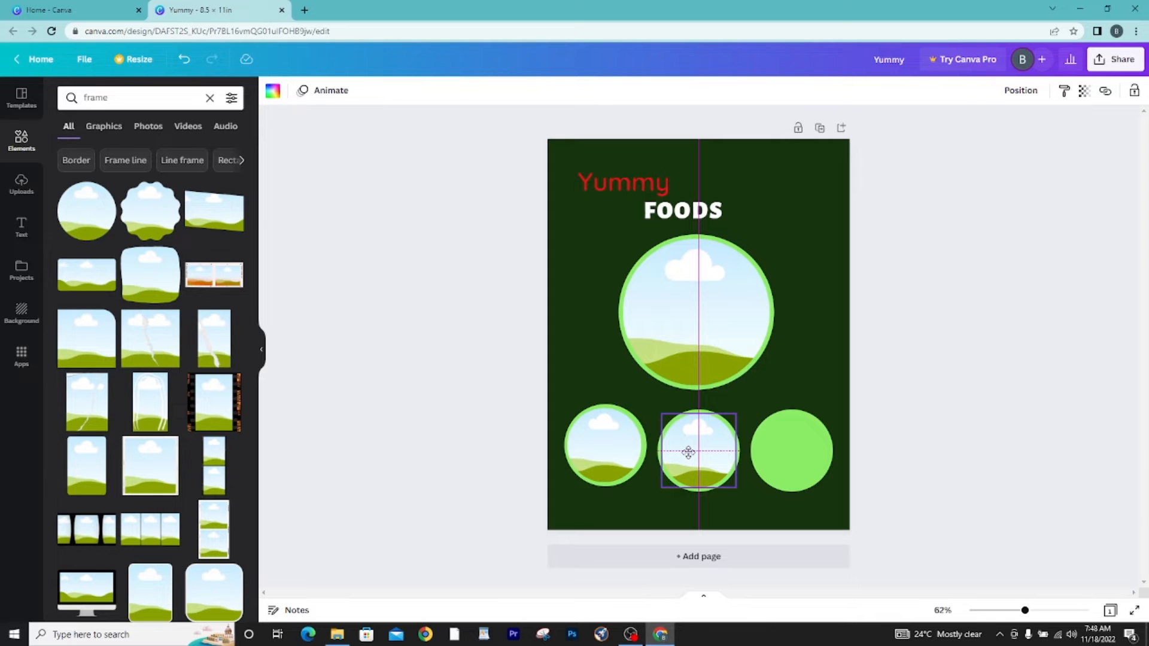
drag(688, 453, 688, 452)
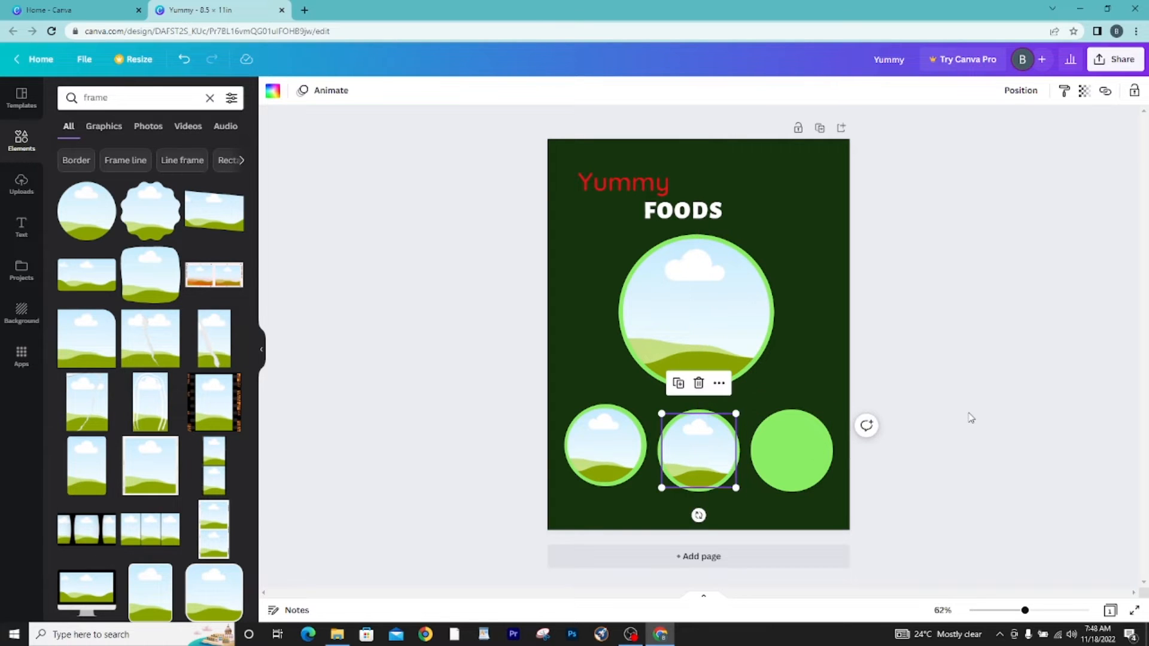
key(ctrl+d)
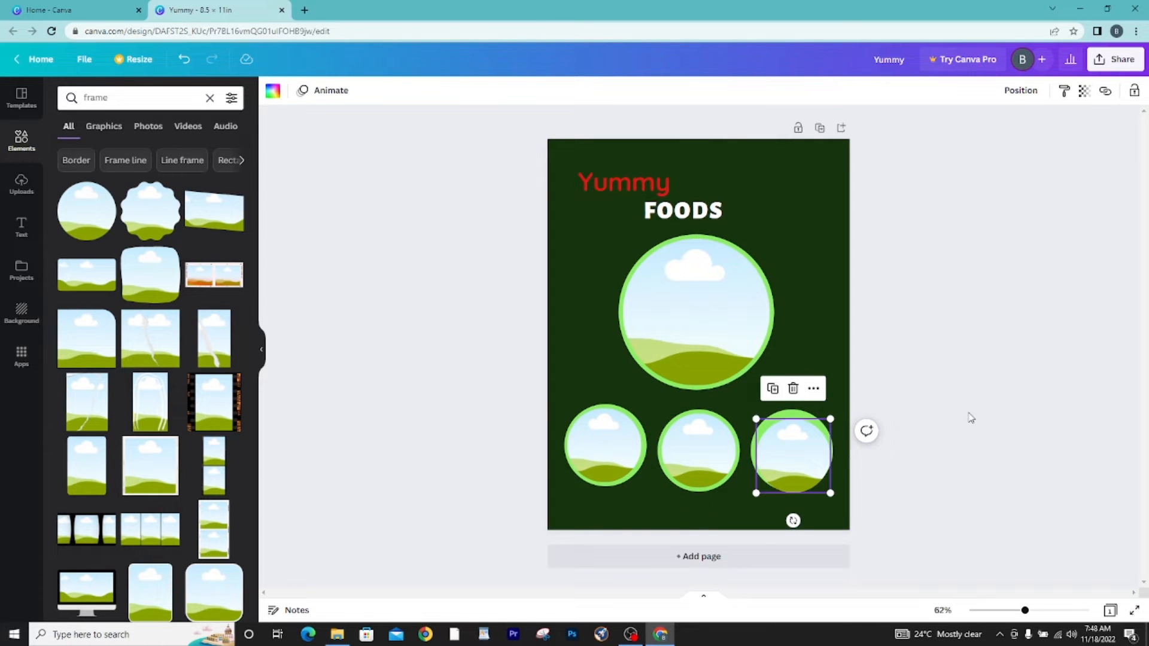
drag(791, 454, 787, 447)
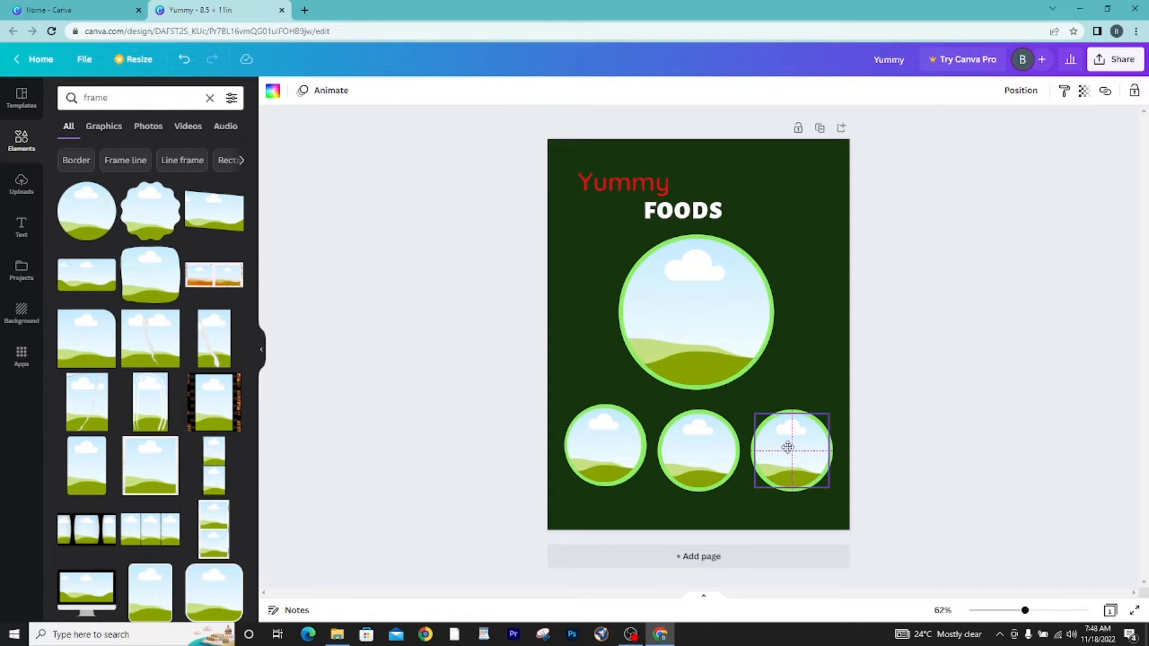
drag(788, 447, 787, 447)
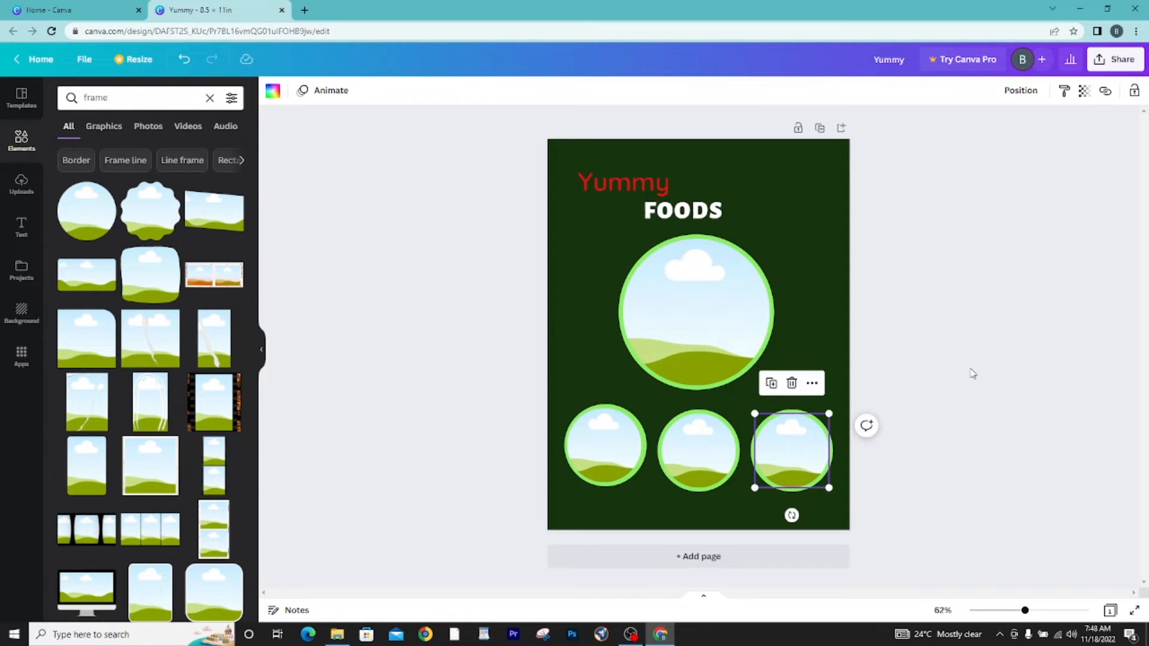
click(974, 374)
Search the elements for "food" and fill the large round frame with the photo of meat stew in a black pan.
click(131, 95)
double_click(131, 95)
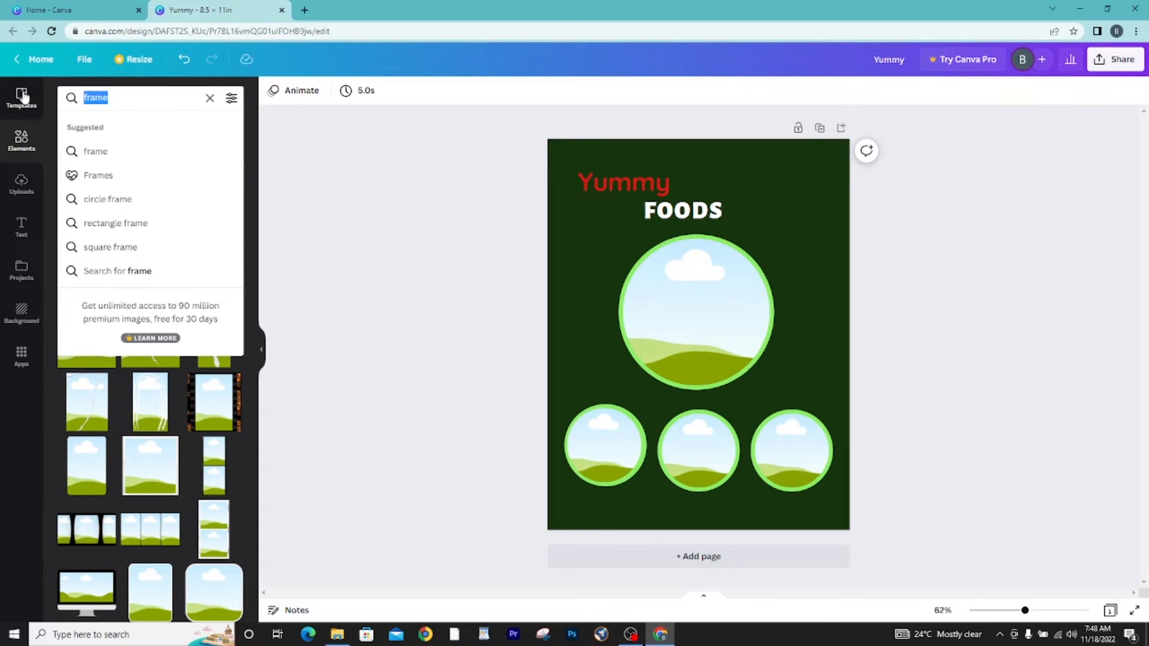
text(food)
key(Return)
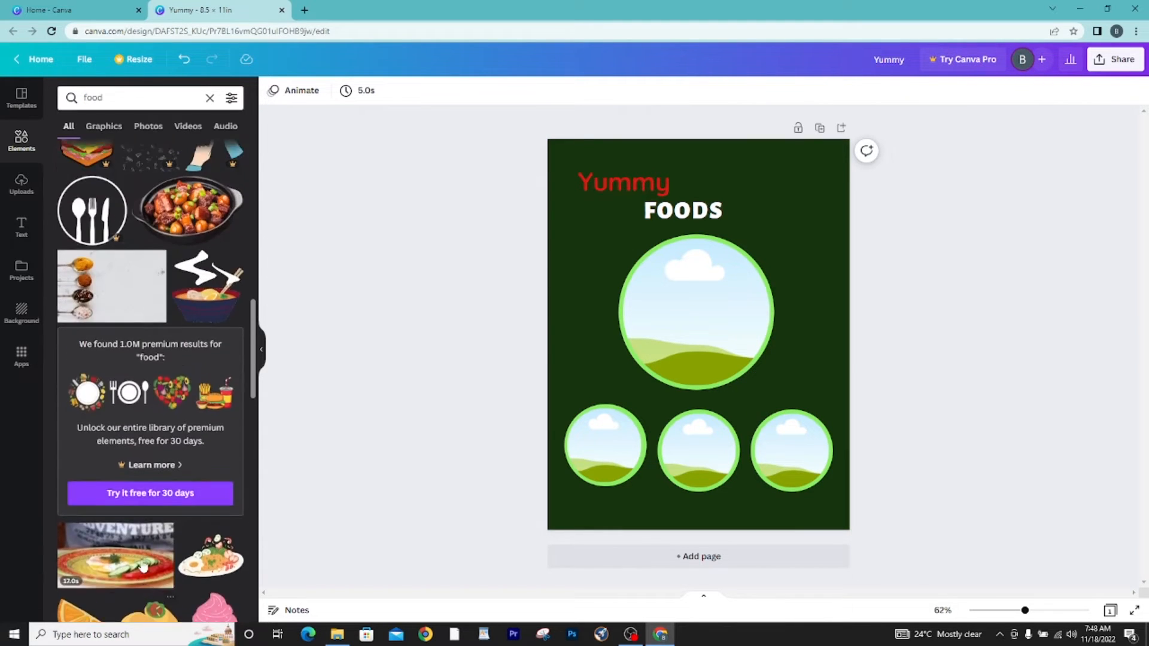
scroll(144, 566, down, 3)
scroll(144, 479, down, 5)
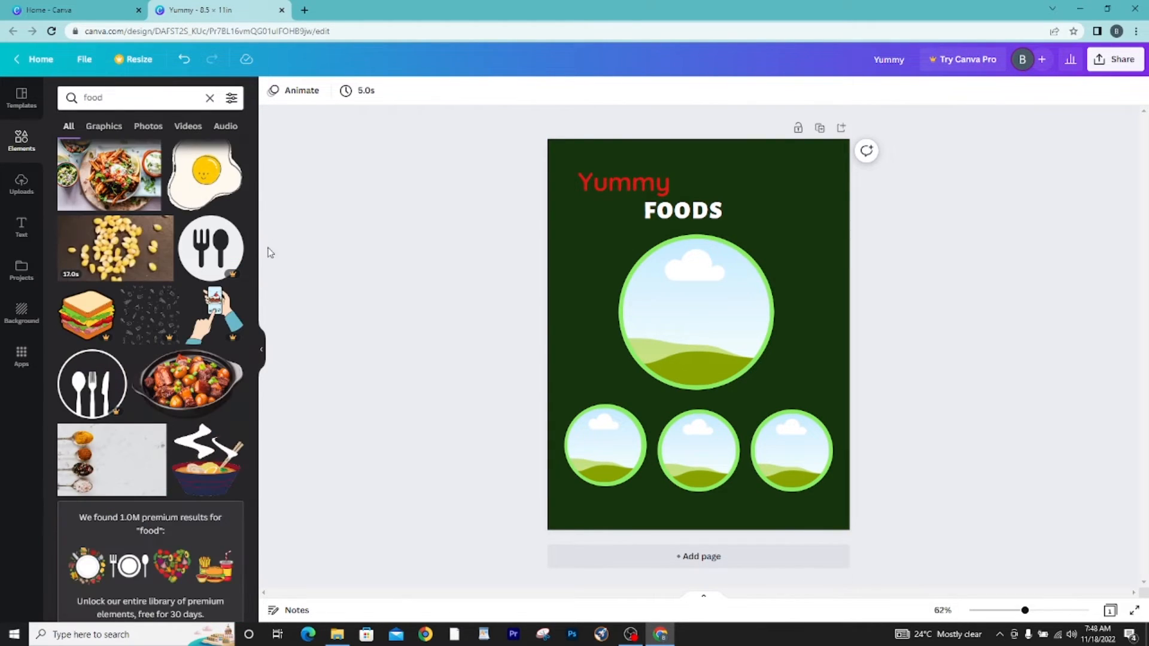
scroll(111, 429, down, 3)
scroll(111, 428, up, 1)
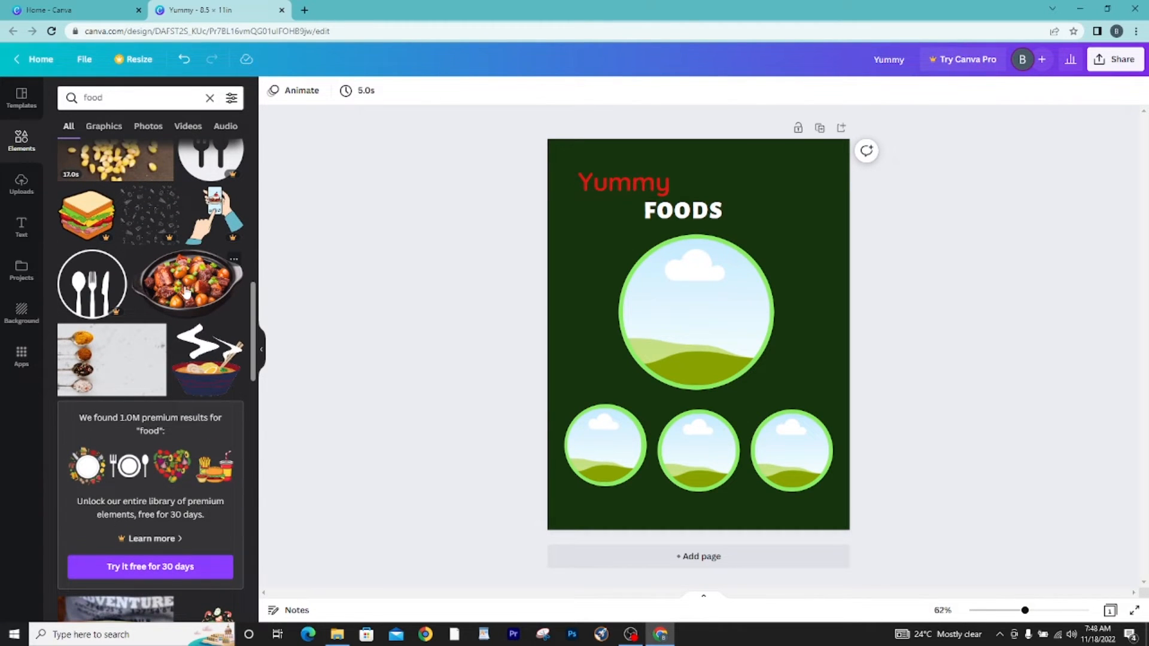
drag(186, 292, 638, 294)
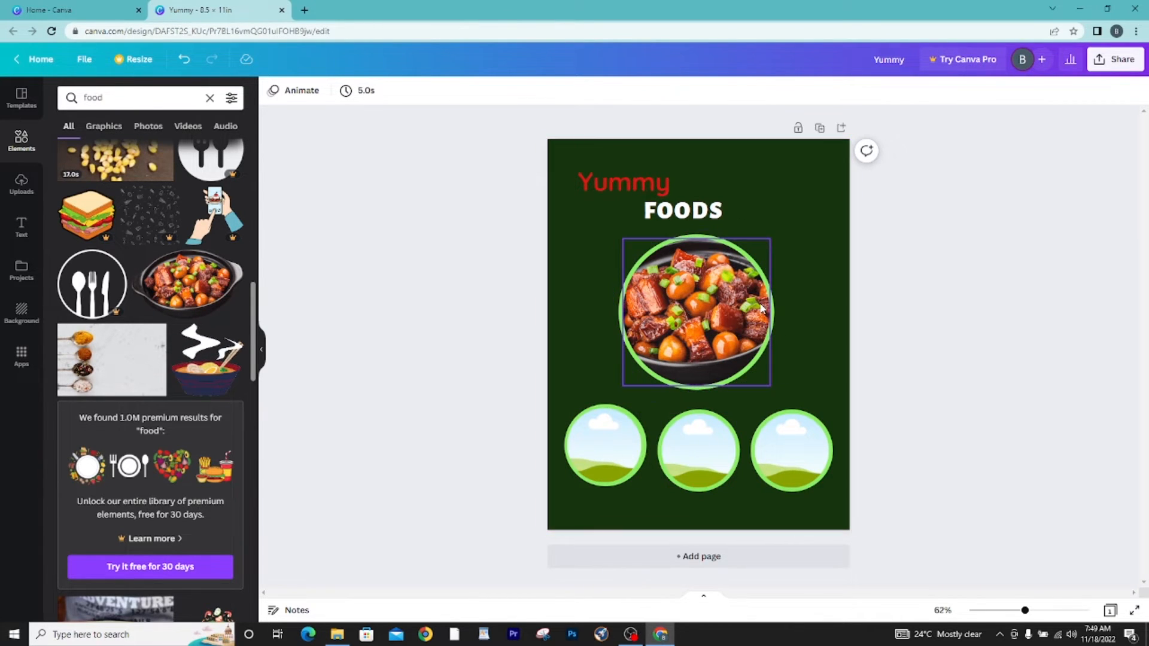
Look through the "food" results and limit them to photos.
scroll(168, 395, down, 2)
scroll(161, 394, down, 7)
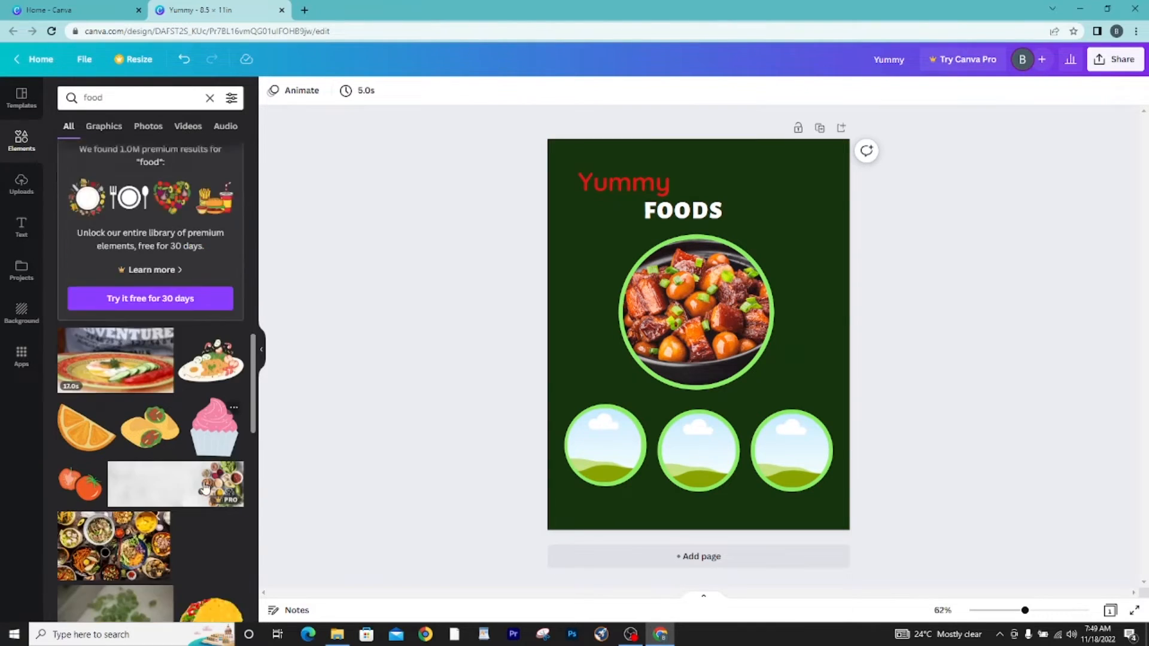
scroll(155, 477, down, 7)
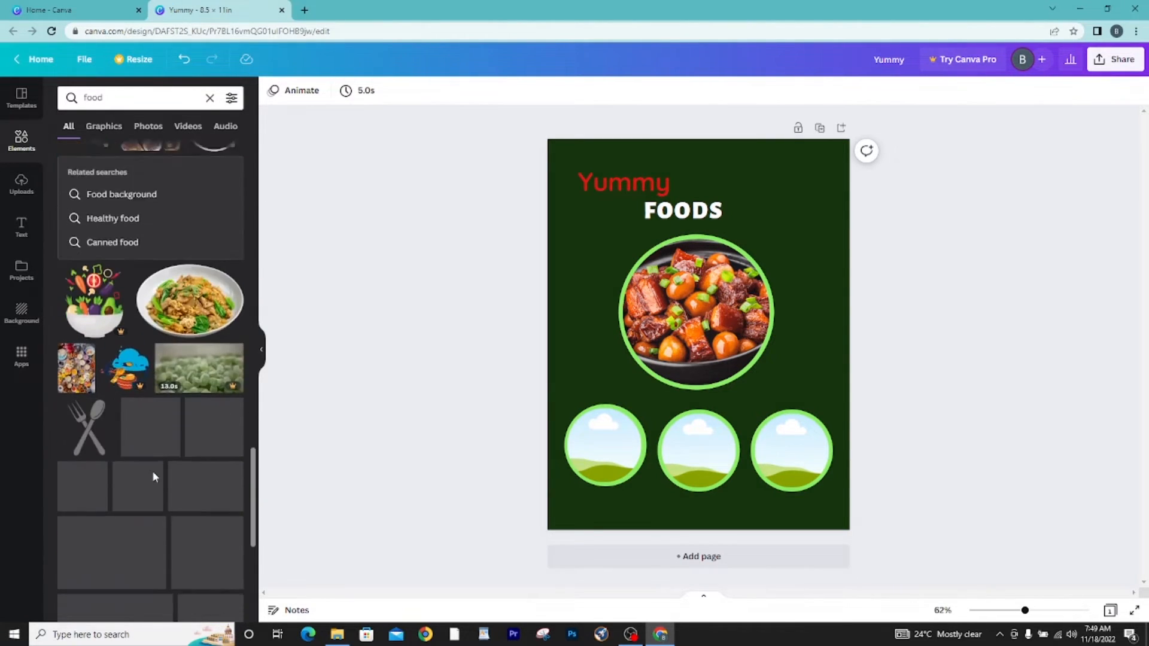
scroll(154, 477, down, 5)
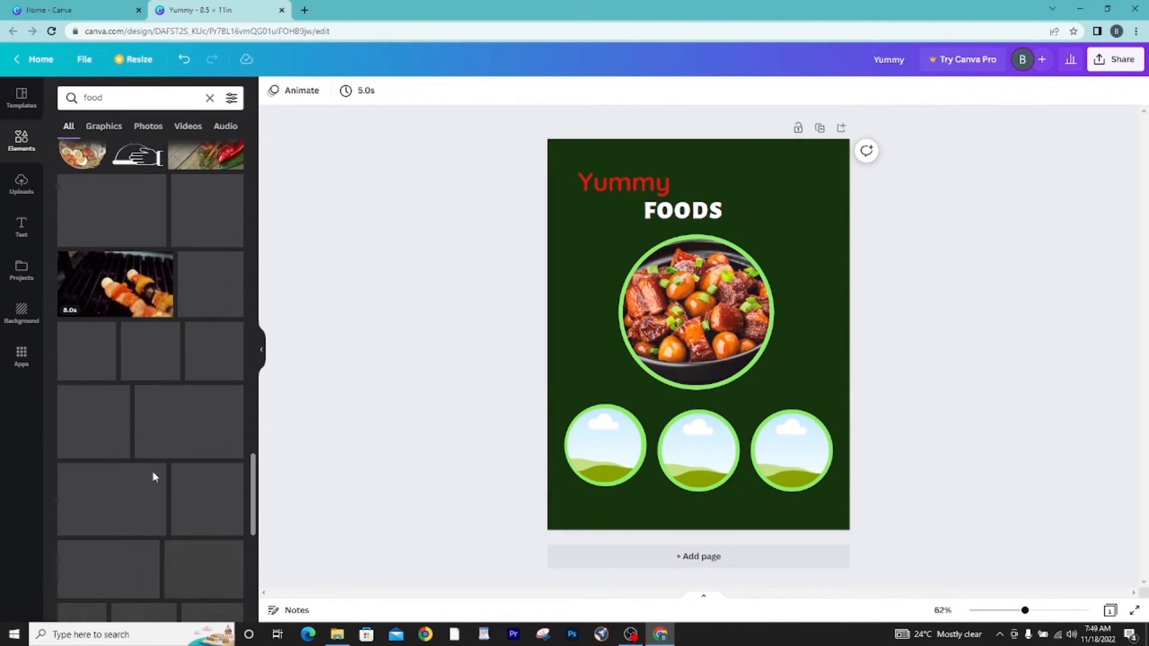
click(141, 130)
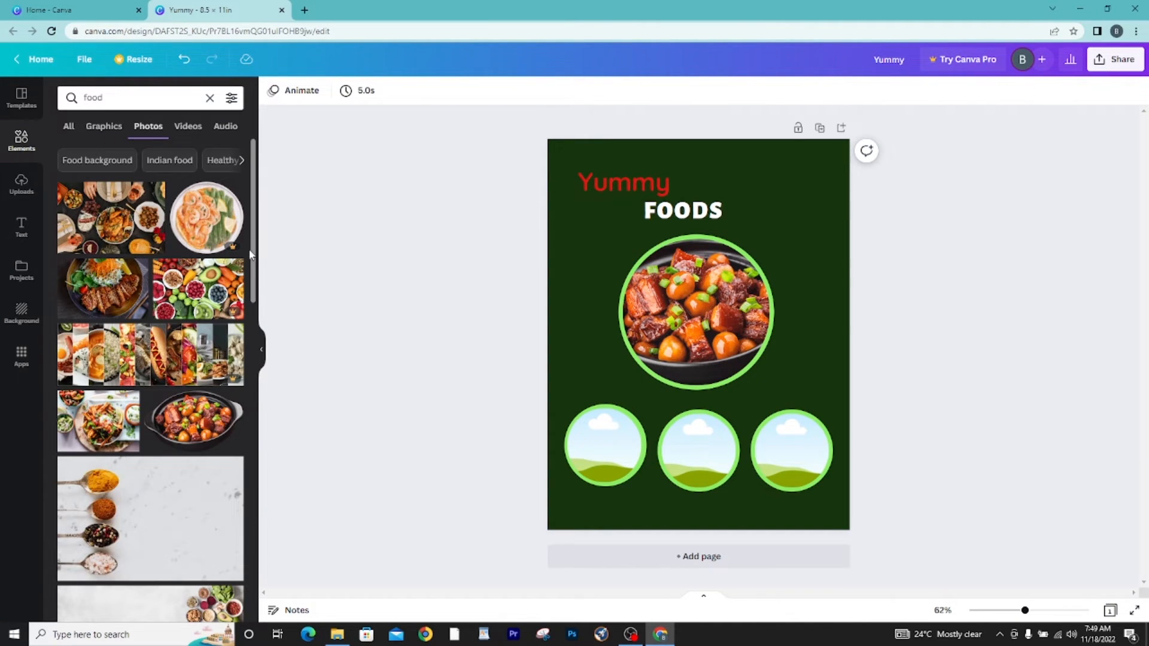
Fill the leftmost small round frame with the photo of a single cheeseburger with lettuce.
drag(252, 248, 237, 434)
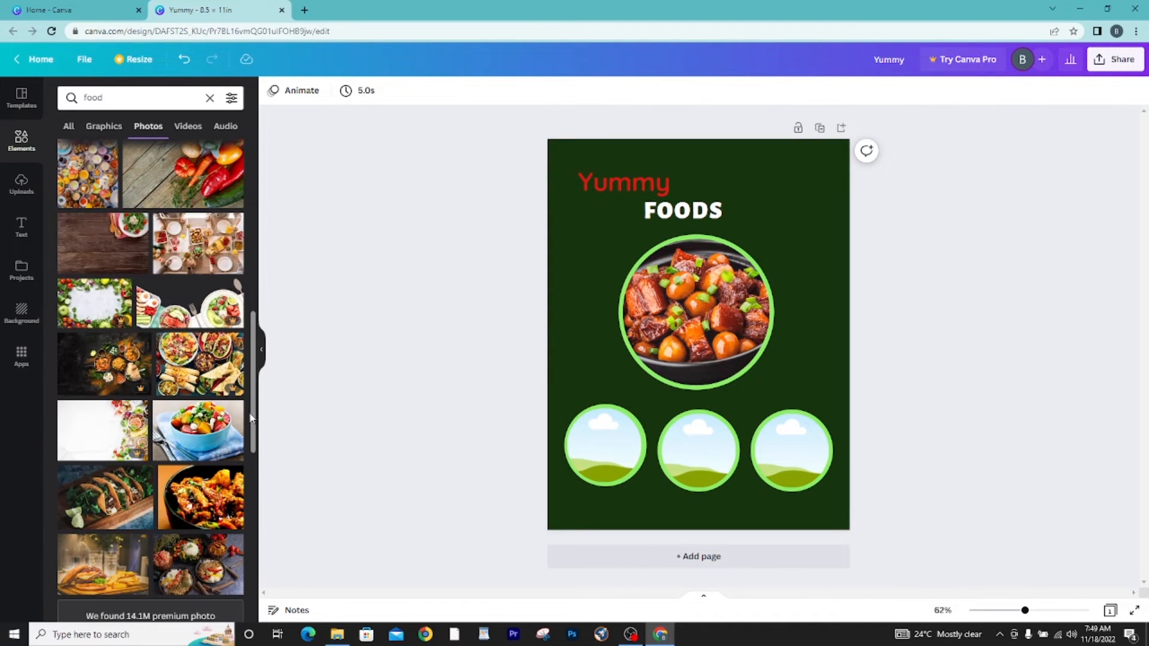
scroll(115, 497, down, 2)
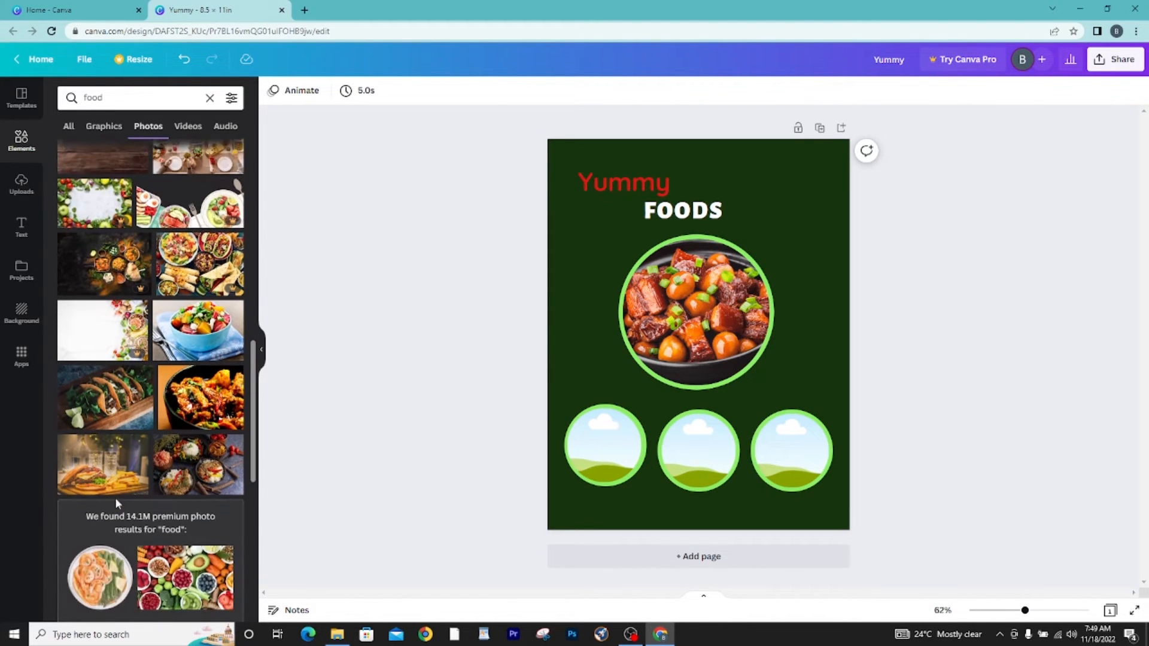
scroll(116, 497, down, 2)
scroll(117, 503, down, 5)
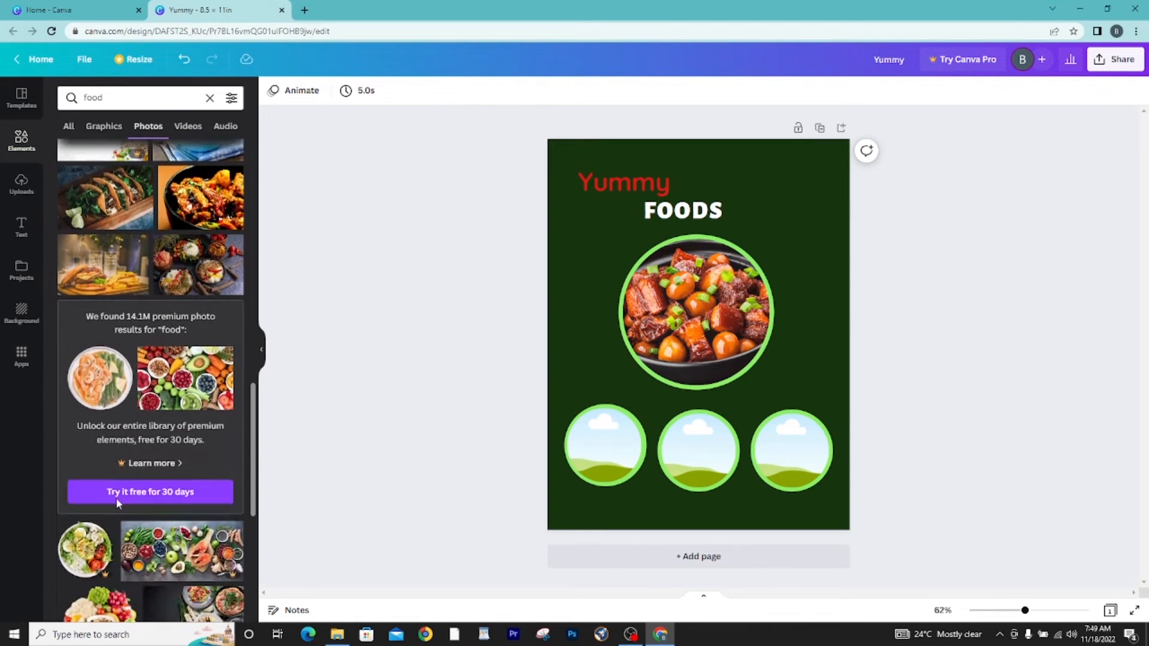
scroll(117, 502, down, 5)
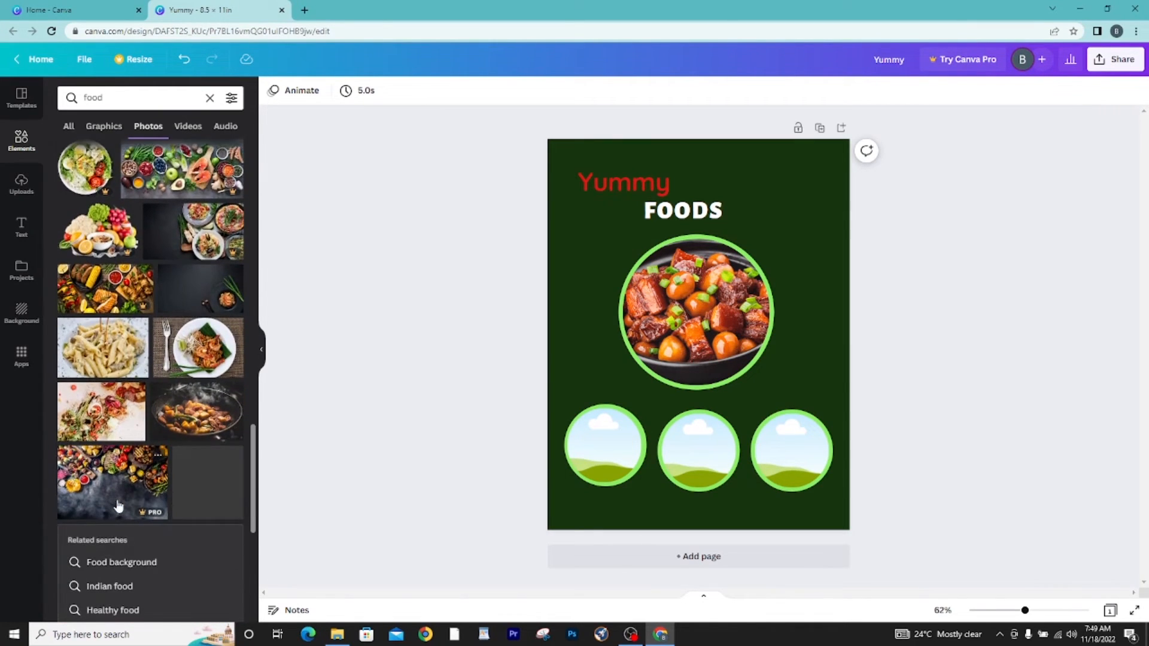
scroll(121, 585, down, 3)
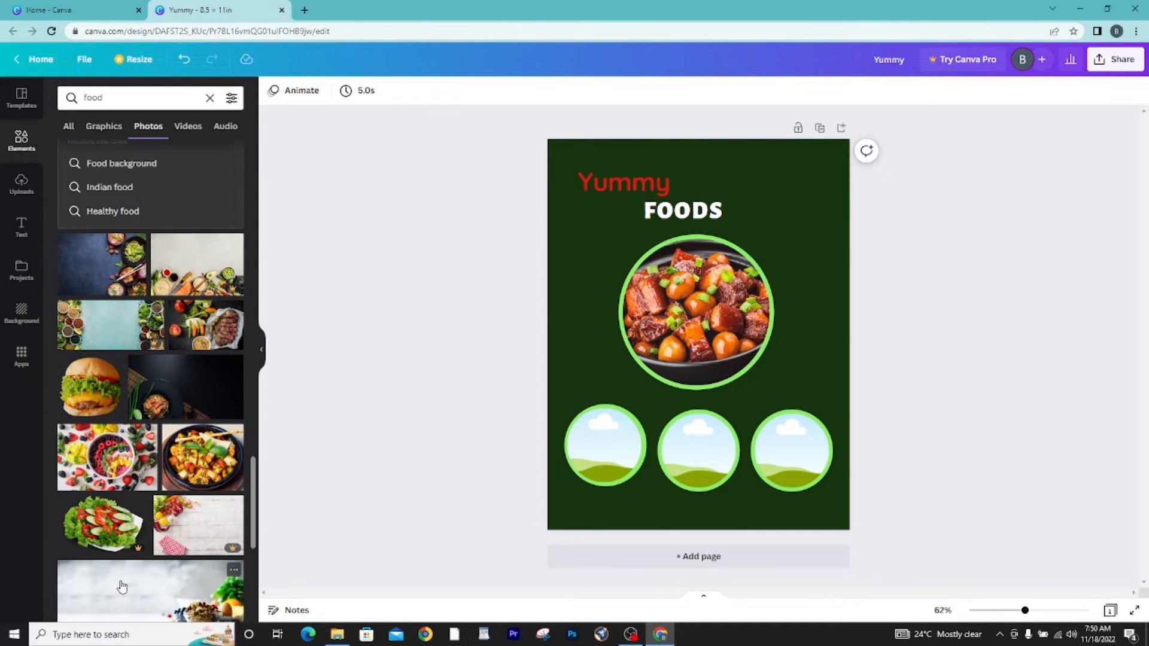
scroll(121, 586, down, 2)
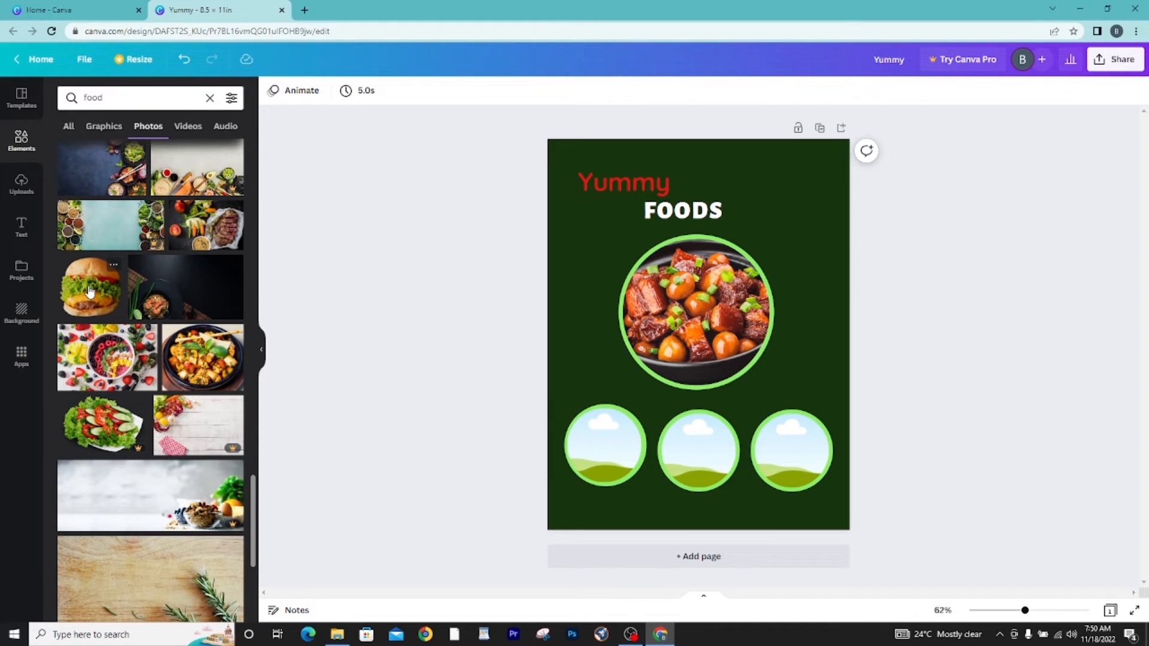
drag(78, 280, 589, 431)
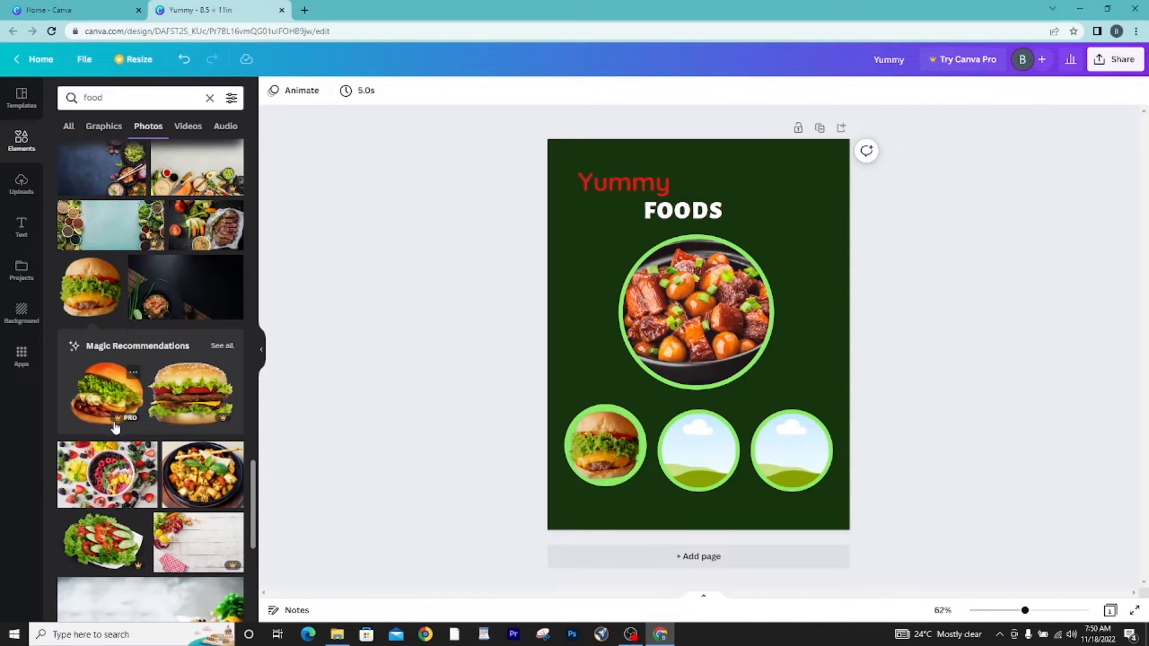
Fill the middle small round frame with the photo of fried chicken and salad on a dark plate.
scroll(139, 407, down, 5)
scroll(128, 489, down, 6)
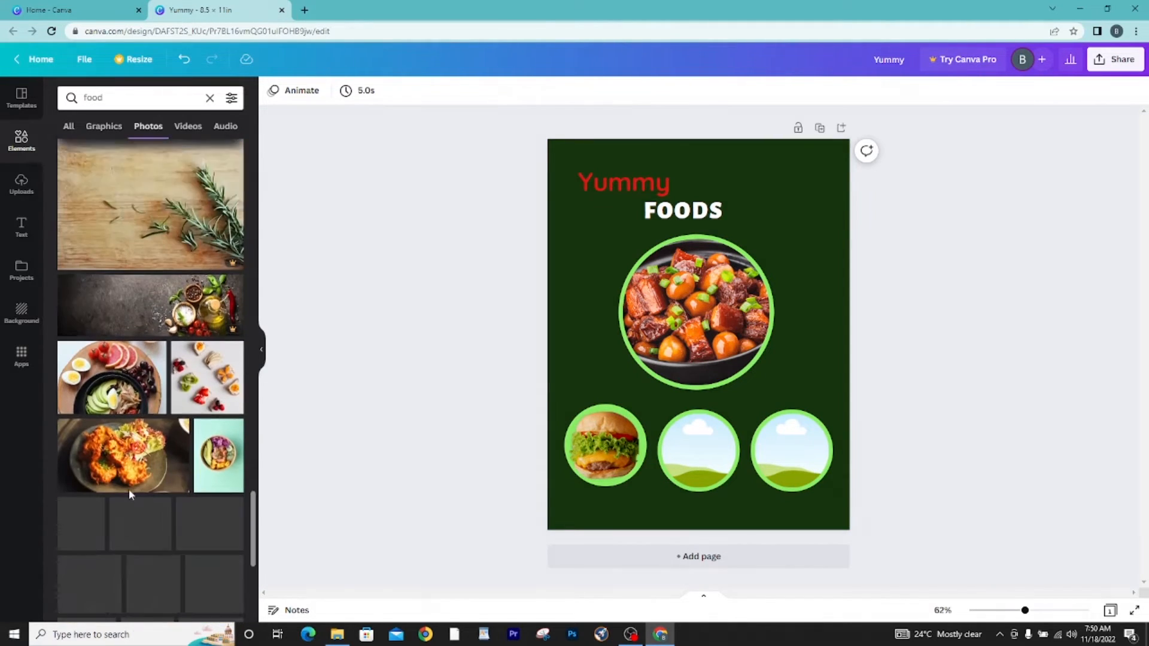
scroll(128, 490, down, 4)
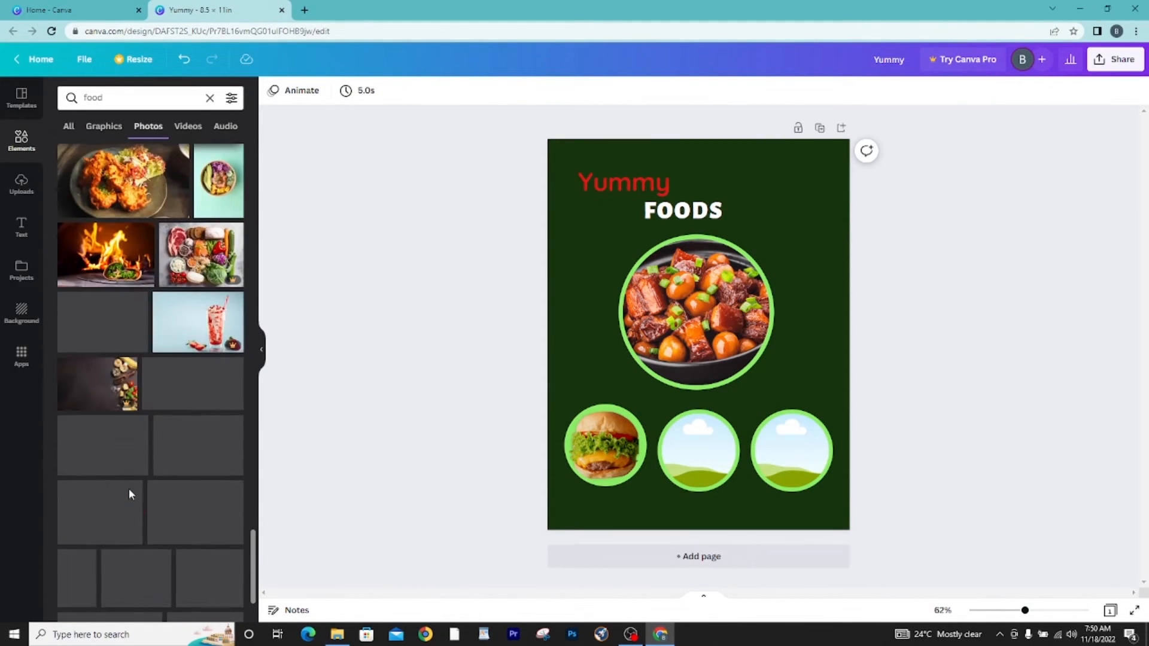
scroll(128, 490, down, 2)
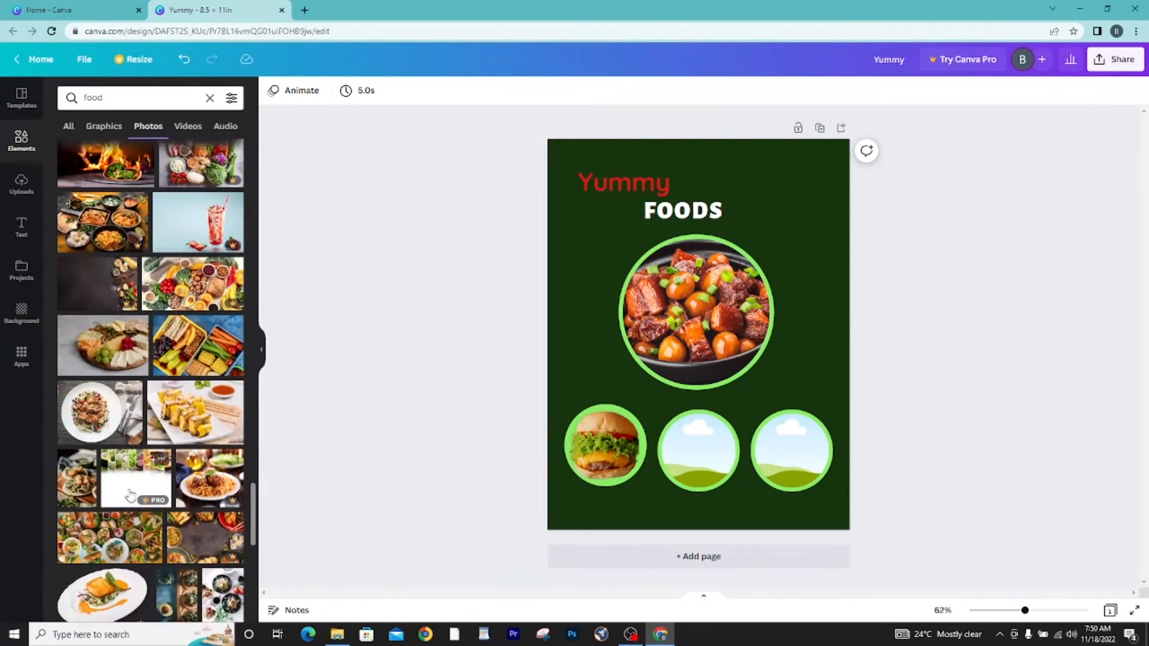
scroll(129, 494, down, 2)
scroll(130, 494, up, 7)
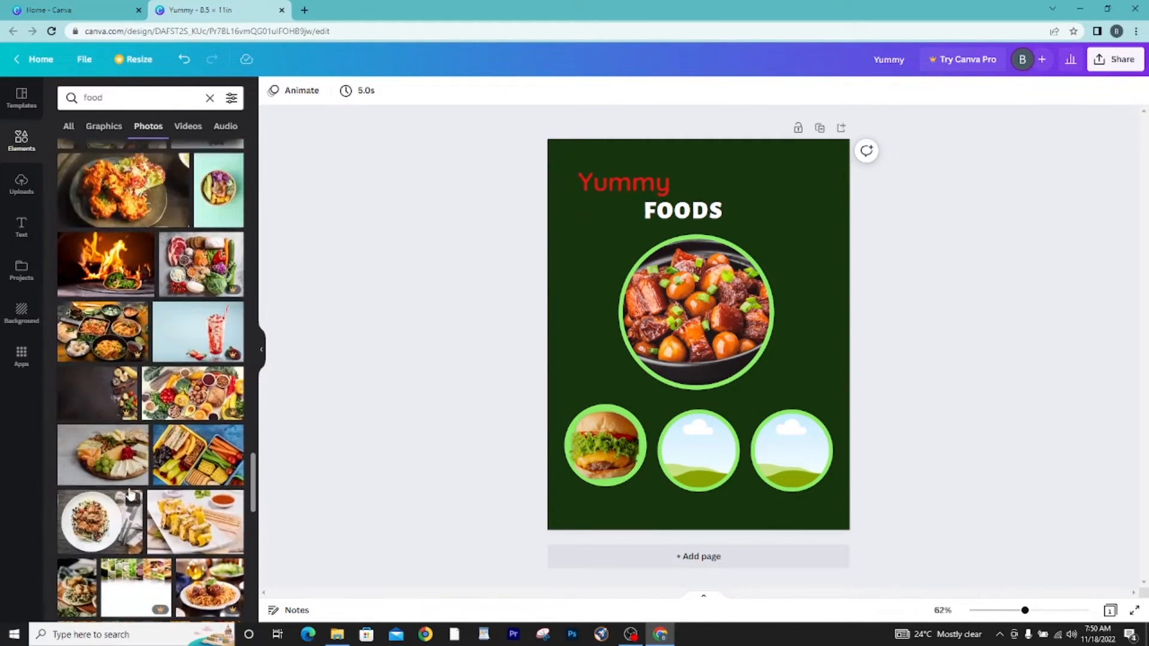
drag(99, 372, 670, 431)
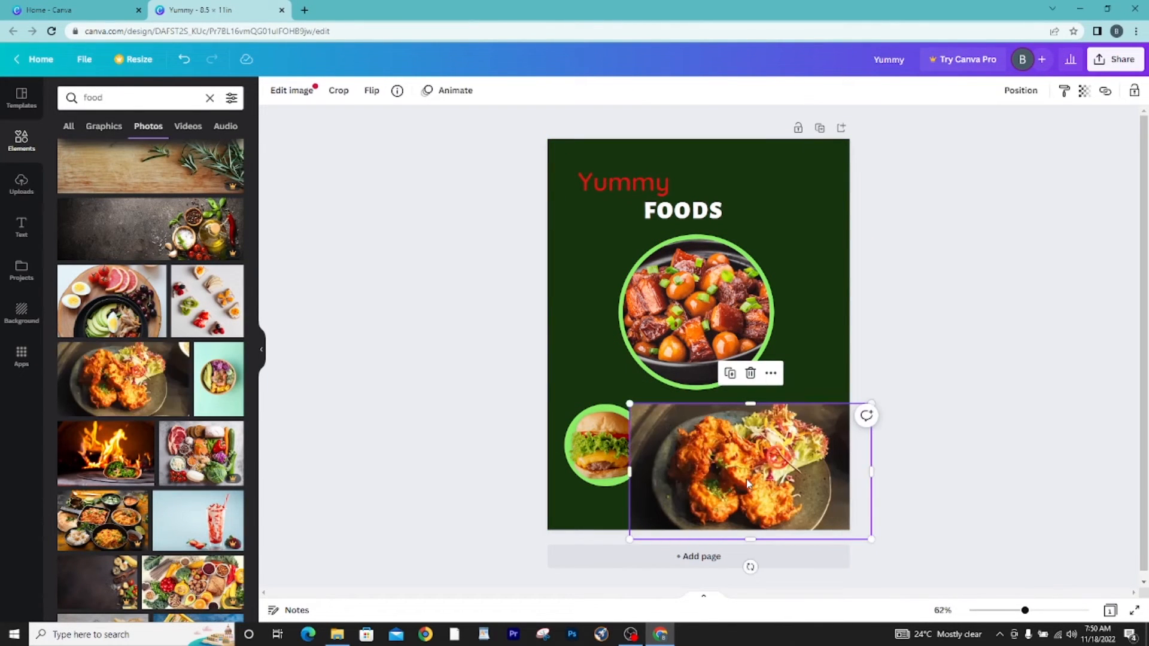
key(Delete)
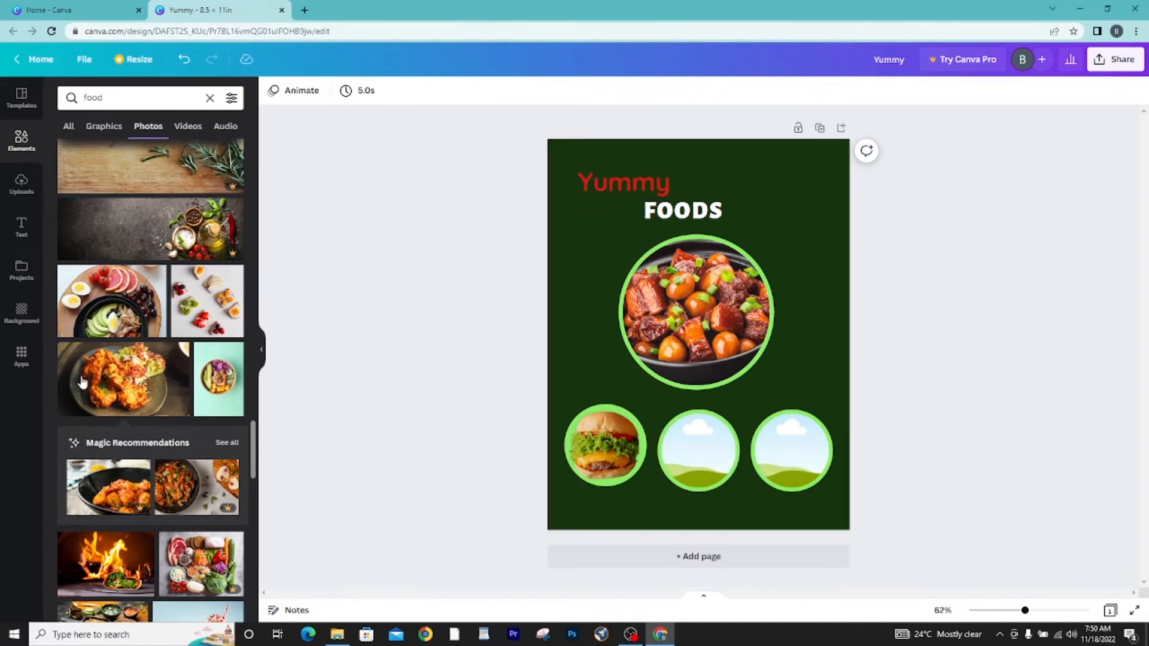
drag(83, 382, 673, 456)
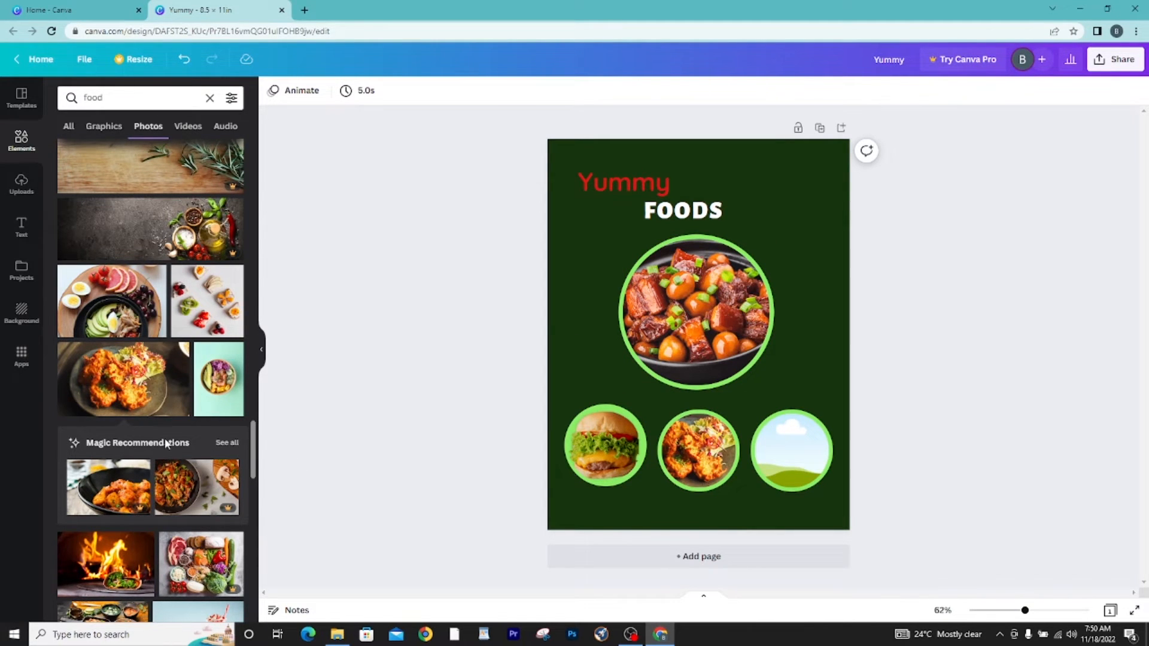
Fill the rightmost small round frame with the photo of a food bowl on a dark blue background.
scroll(166, 443, down, 5)
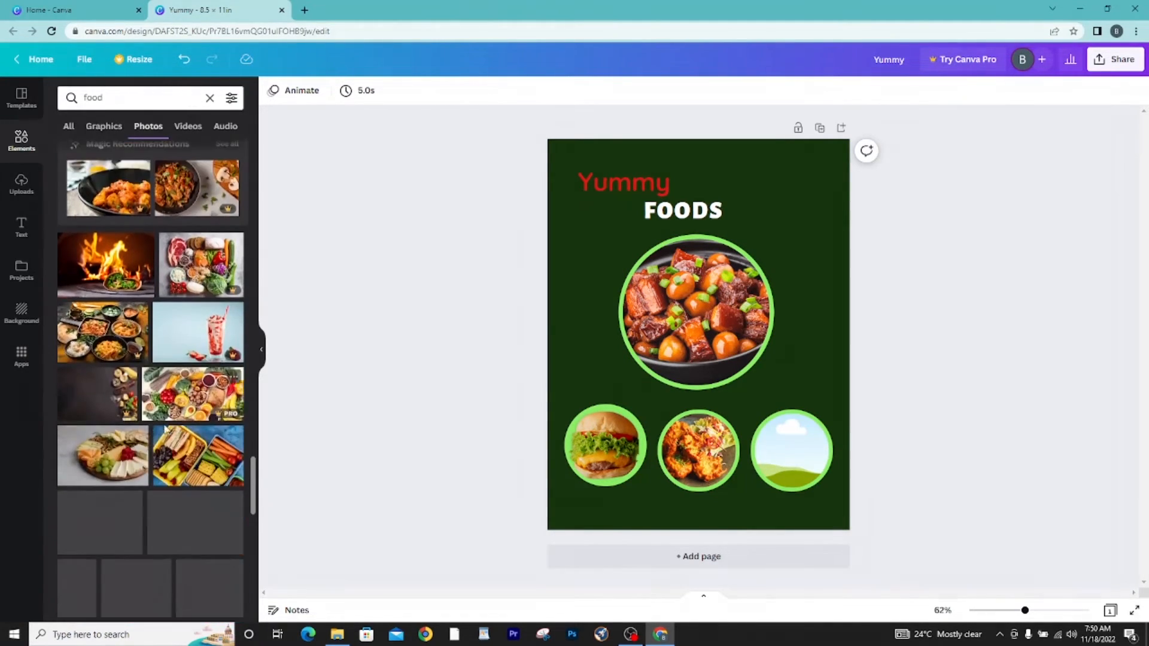
scroll(165, 429, down, 4)
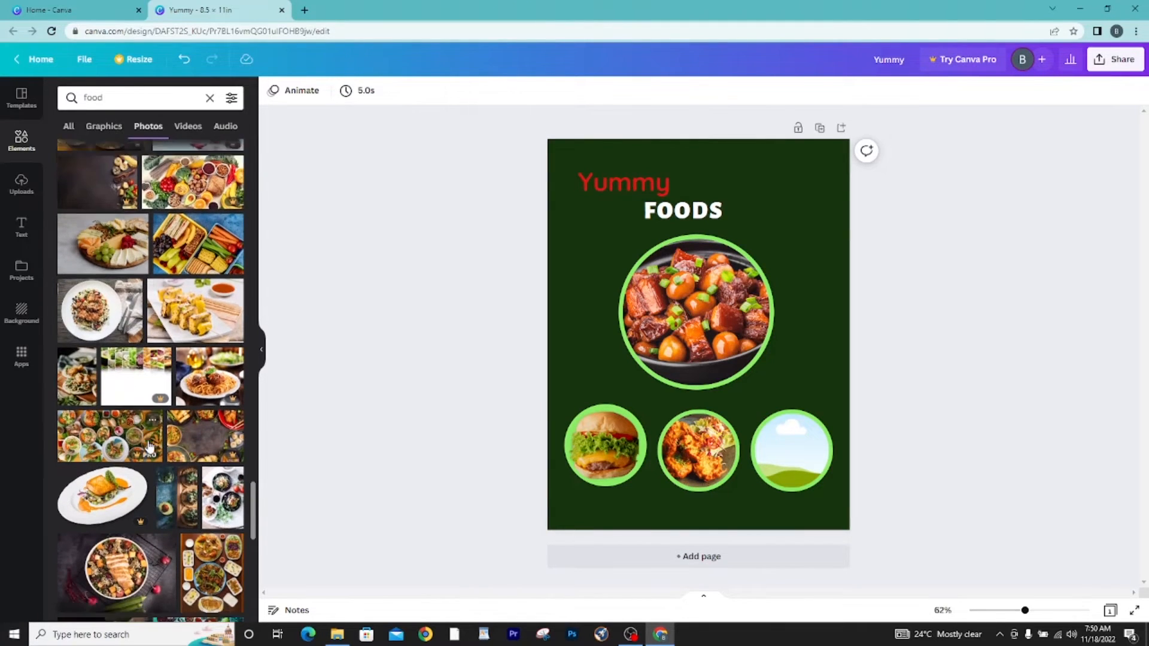
scroll(150, 448, down, 2)
scroll(149, 448, down, 7)
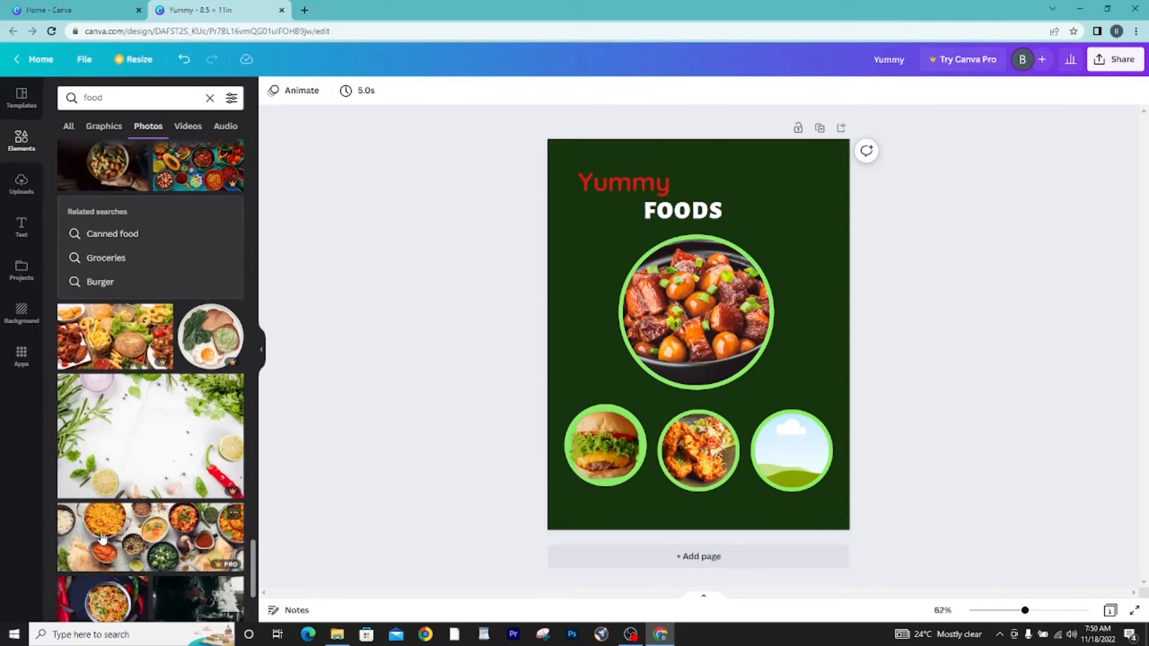
scroll(144, 508, down, 4)
scroll(119, 525, down, 1)
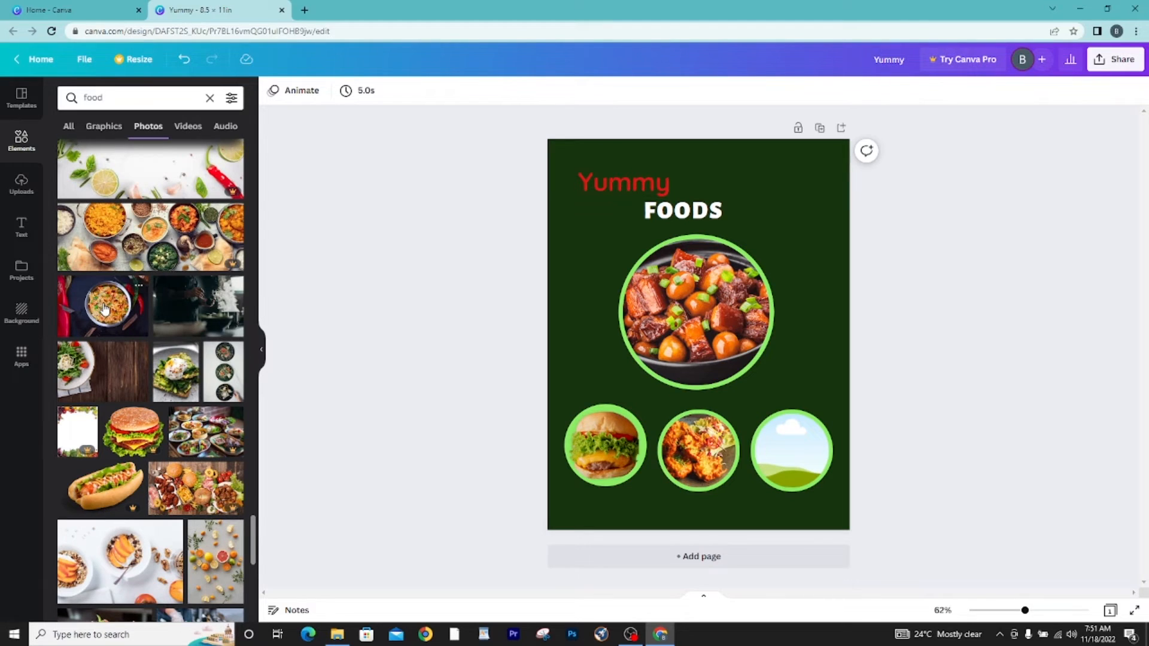
drag(114, 309, 780, 446)
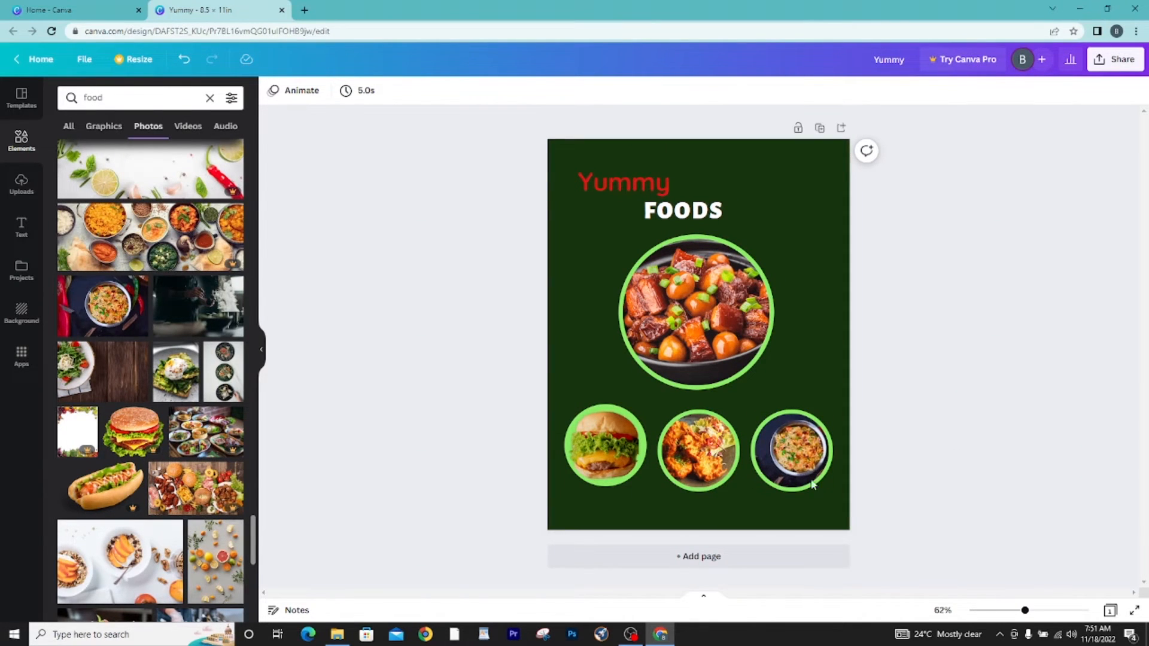
Replace the photo in the rightmost small round frame with the burrito wrap on a wooden table.
scroll(196, 424, down, 6)
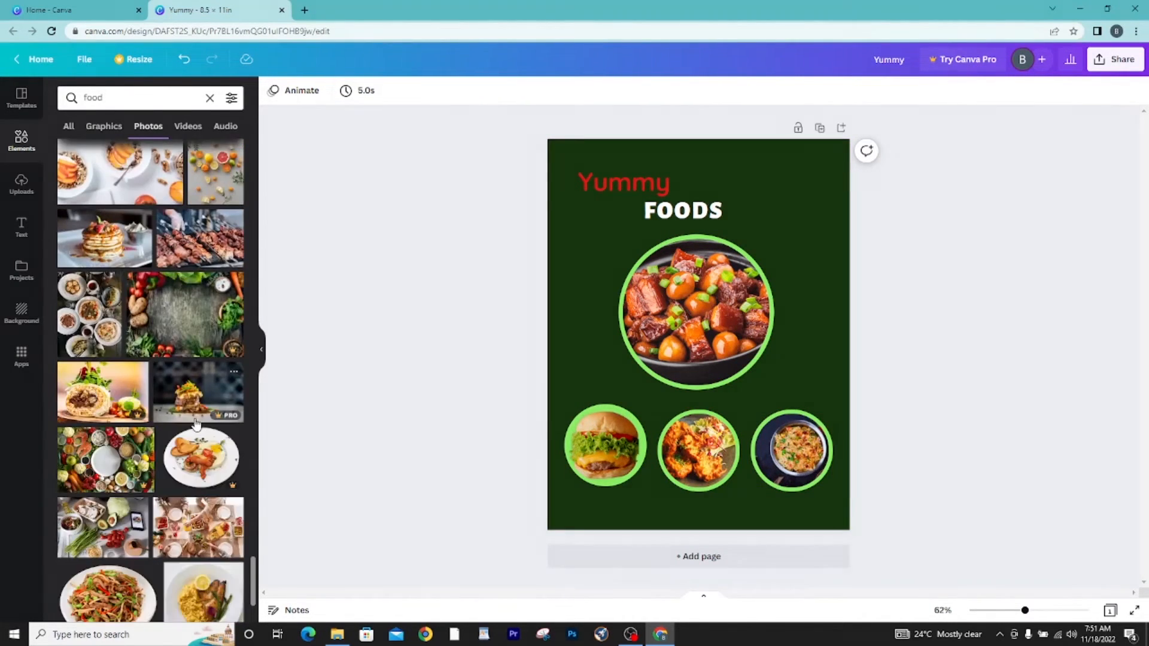
scroll(196, 423, down, 5)
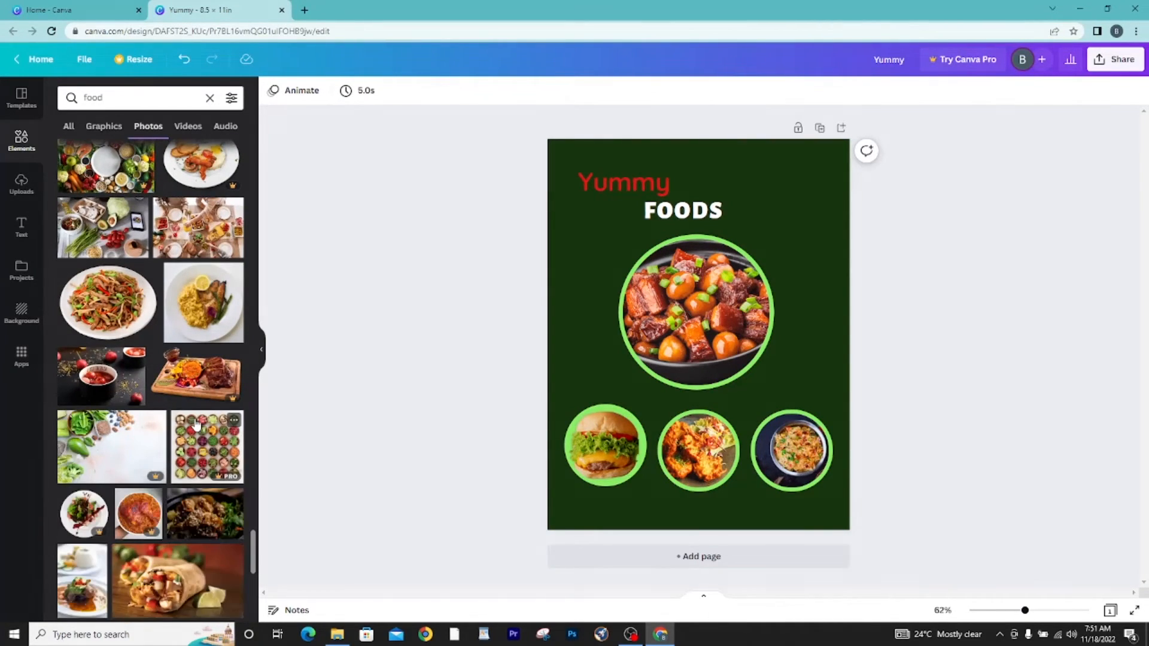
scroll(196, 424, down, 2)
scroll(196, 471, down, 3)
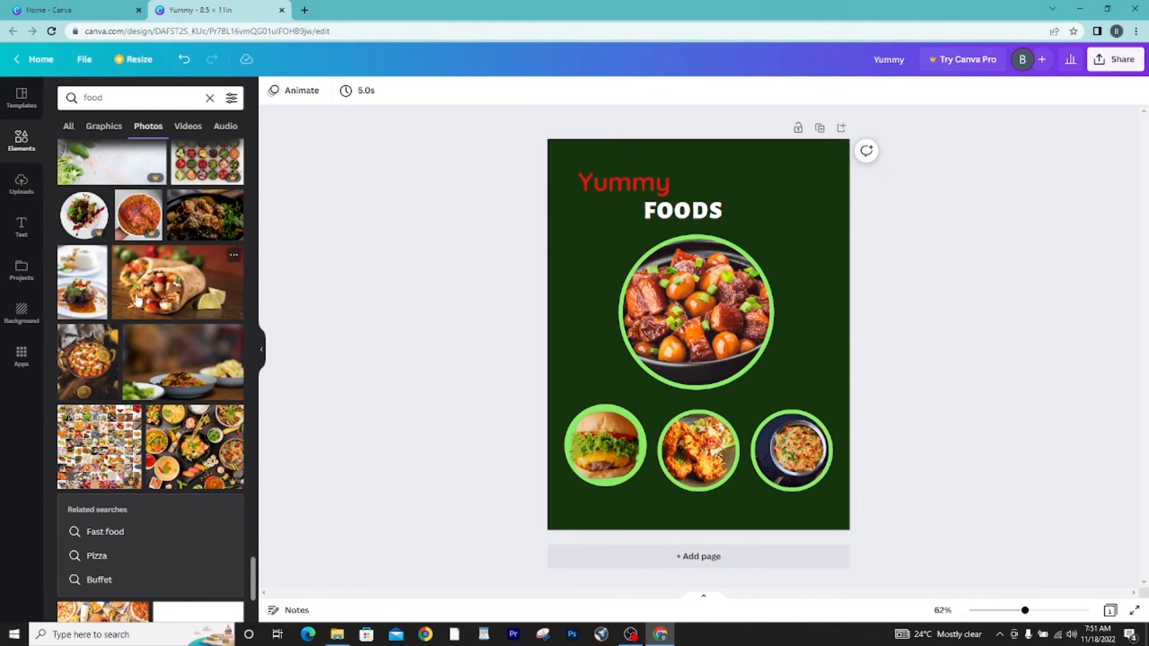
drag(148, 274, 788, 454)
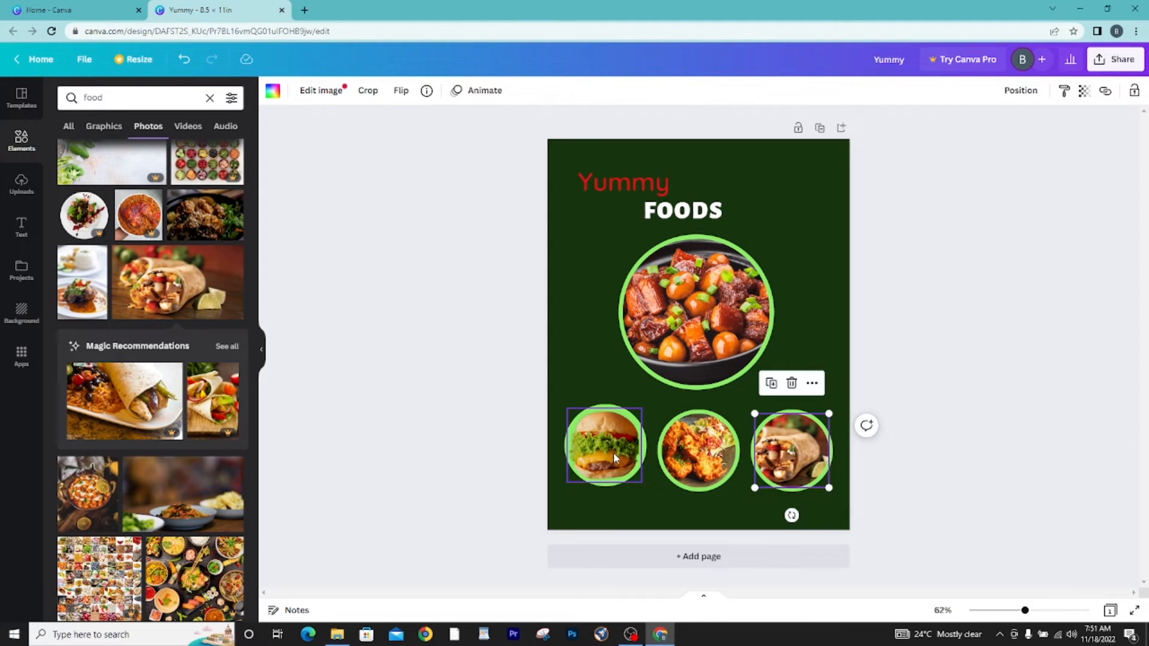
Replace the meat stew in the large round frame with the photo of glazed shrimp with green onions.
drag(613, 453, 613, 452)
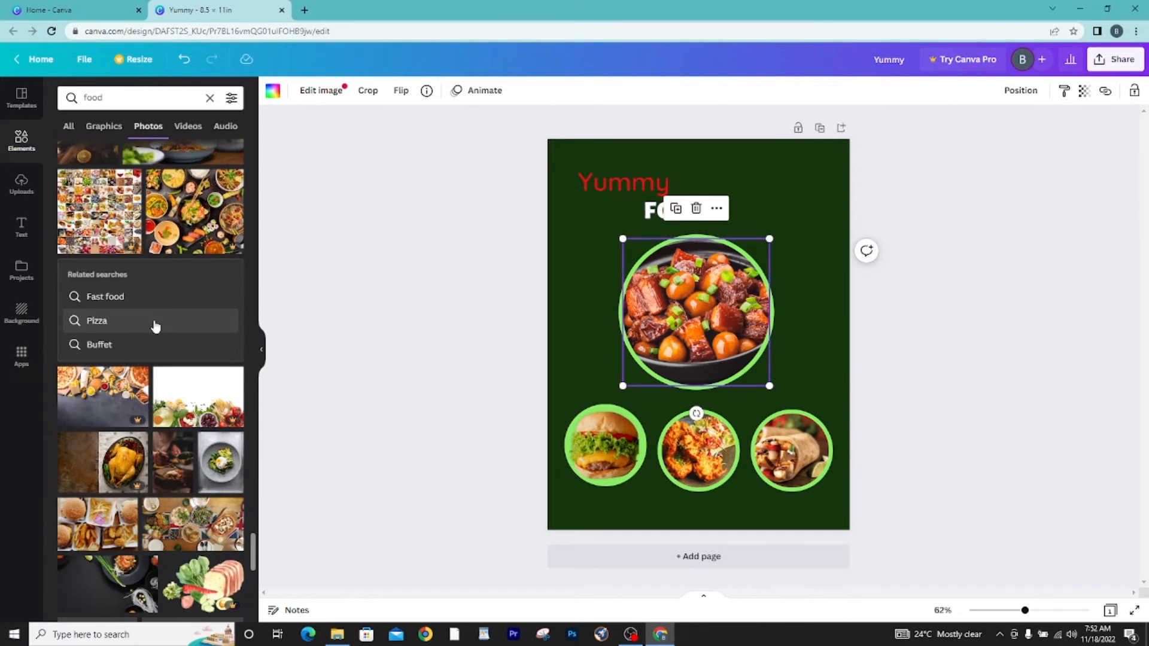
scroll(156, 327, down, 5)
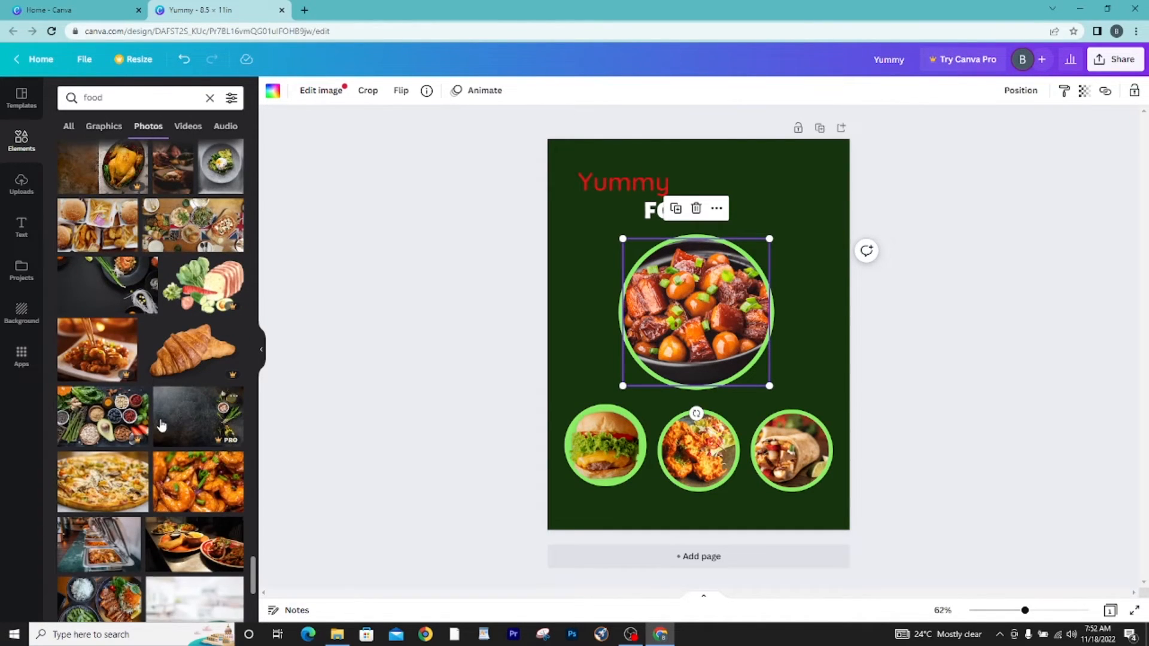
scroll(160, 425, down, 2)
scroll(161, 425, down, 2)
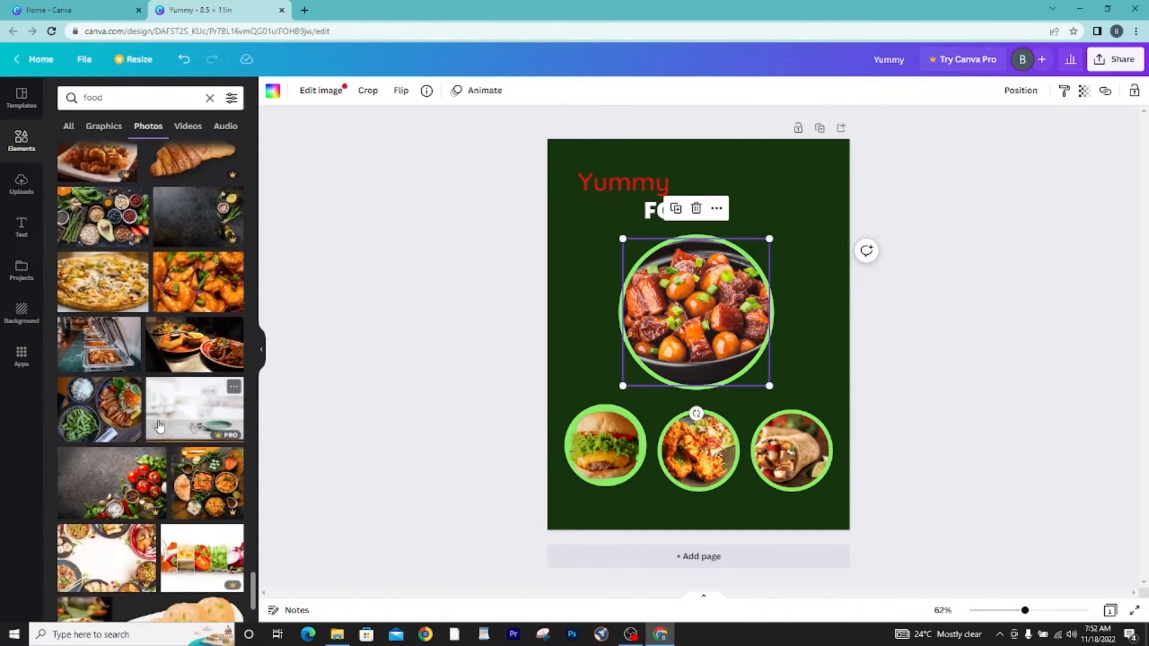
drag(180, 285, 648, 282)
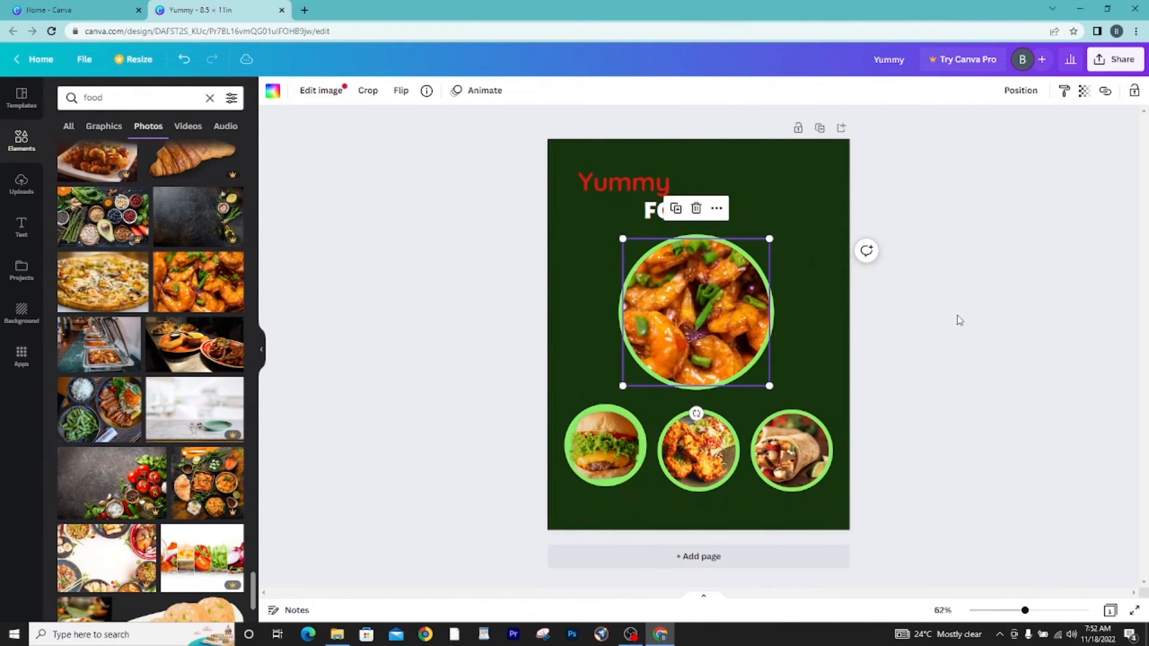
click(970, 320)
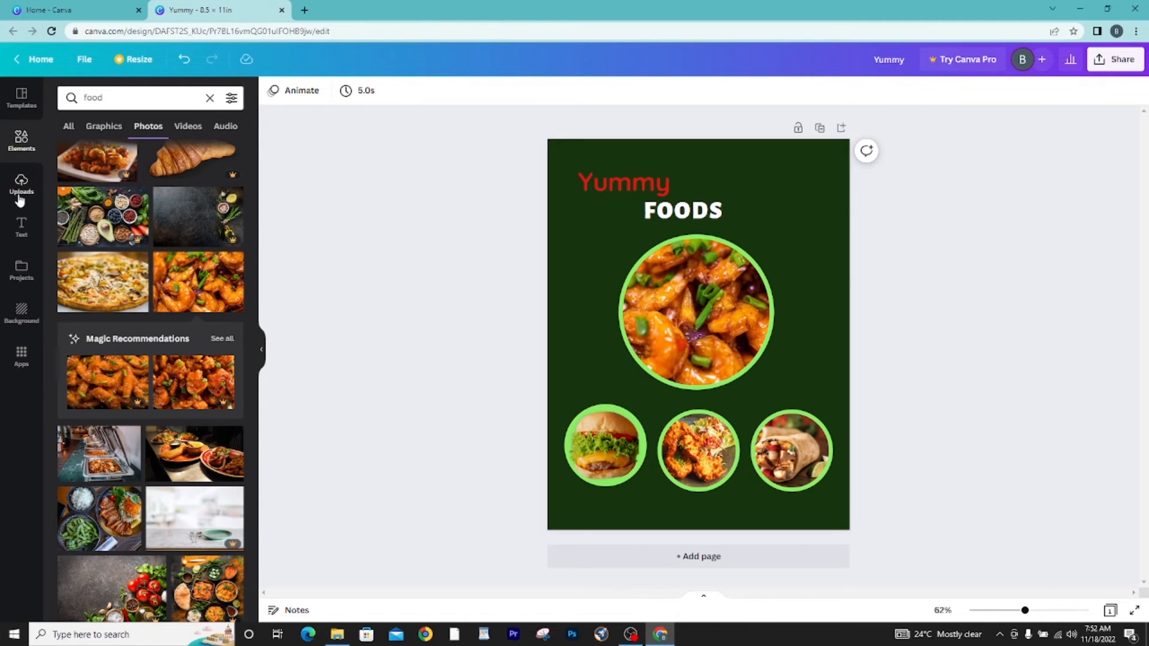
Add the rectangle shape with a rounded bottom end and place it in the page's upper-left corner.
click(22, 149)
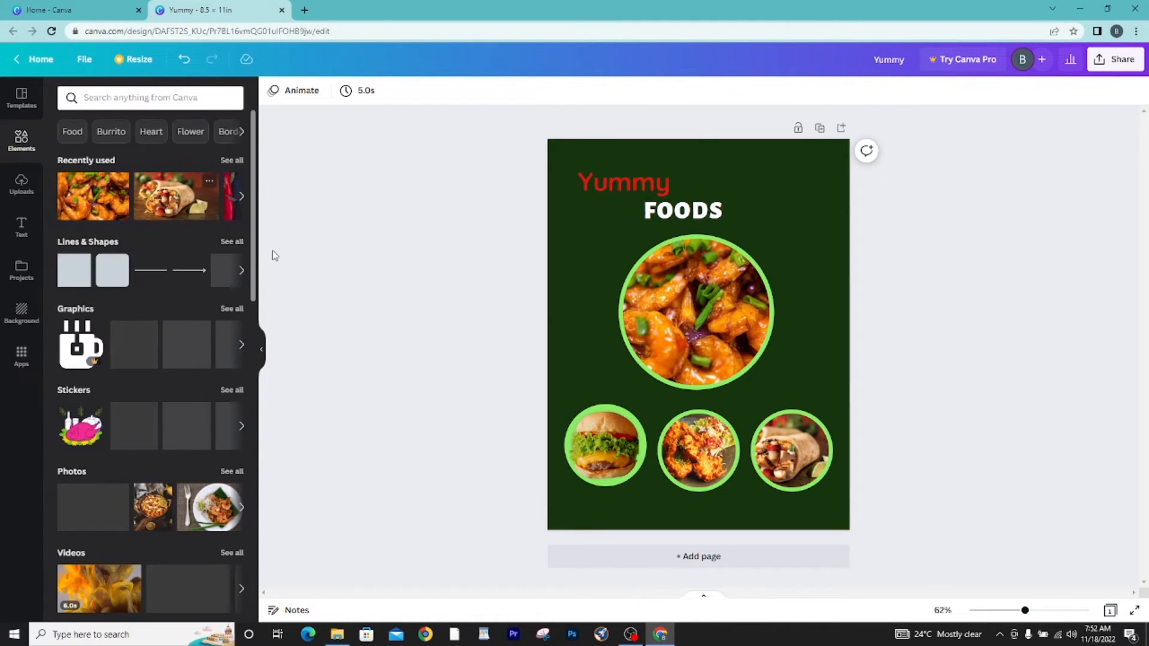
click(232, 242)
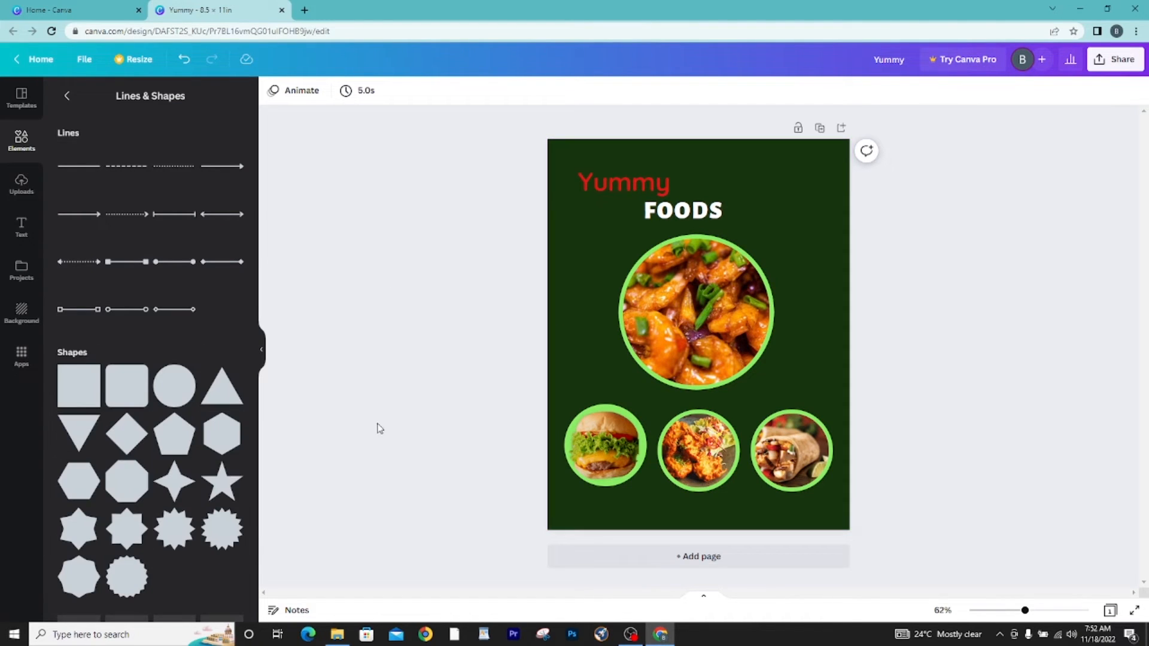
scroll(117, 388, down, 6)
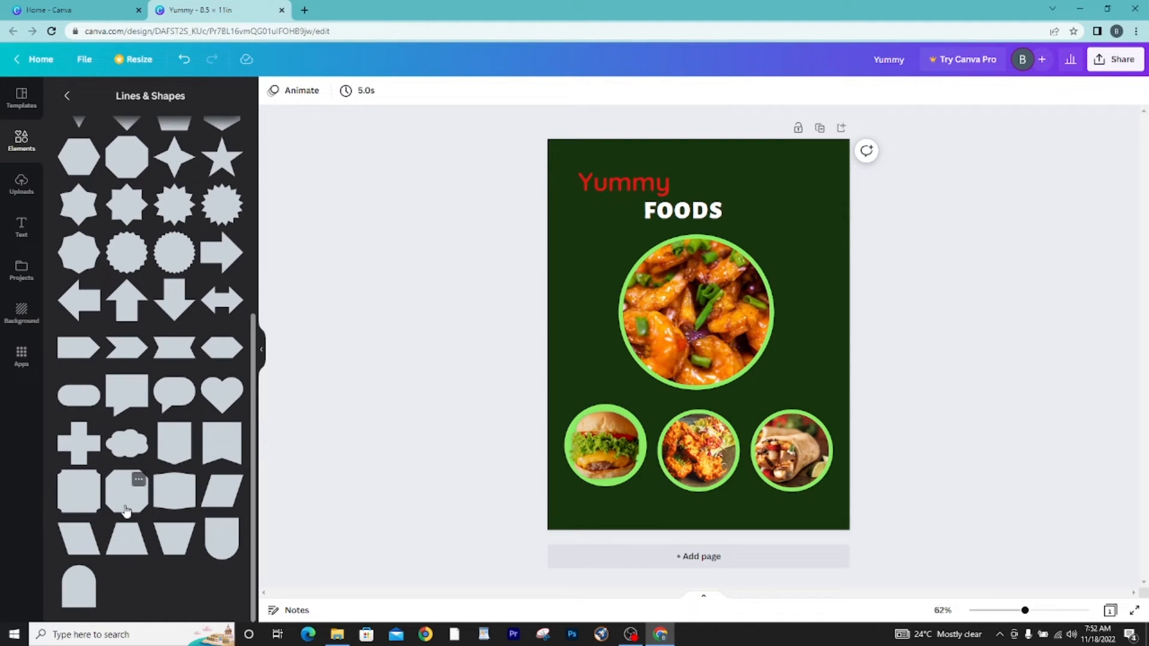
click(225, 530)
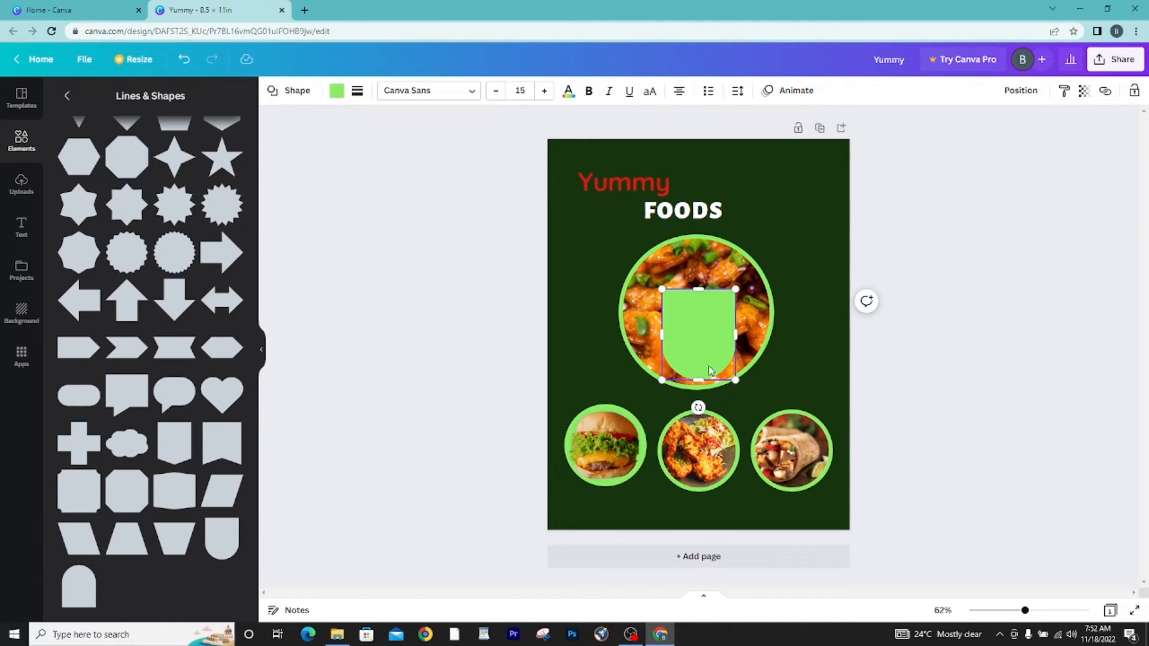
drag(705, 353, 590, 203)
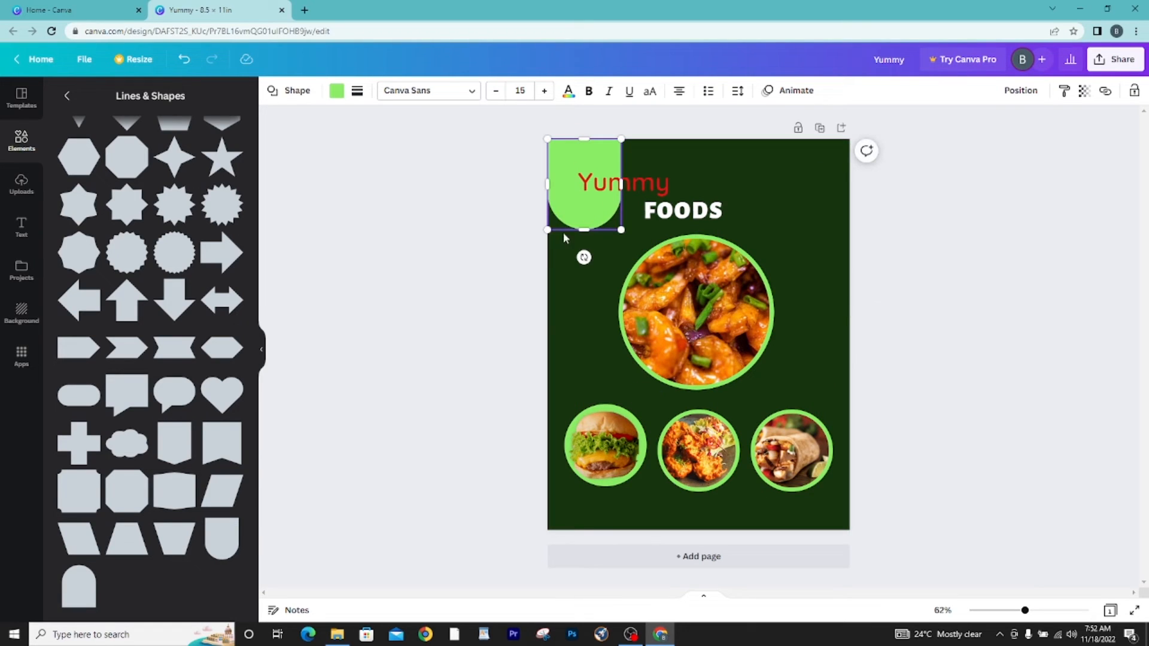
Rotate, enlarge and stretch the round-ended shape so its tilted curved edge fills the page's upper-left corner.
drag(584, 258, 755, 182)
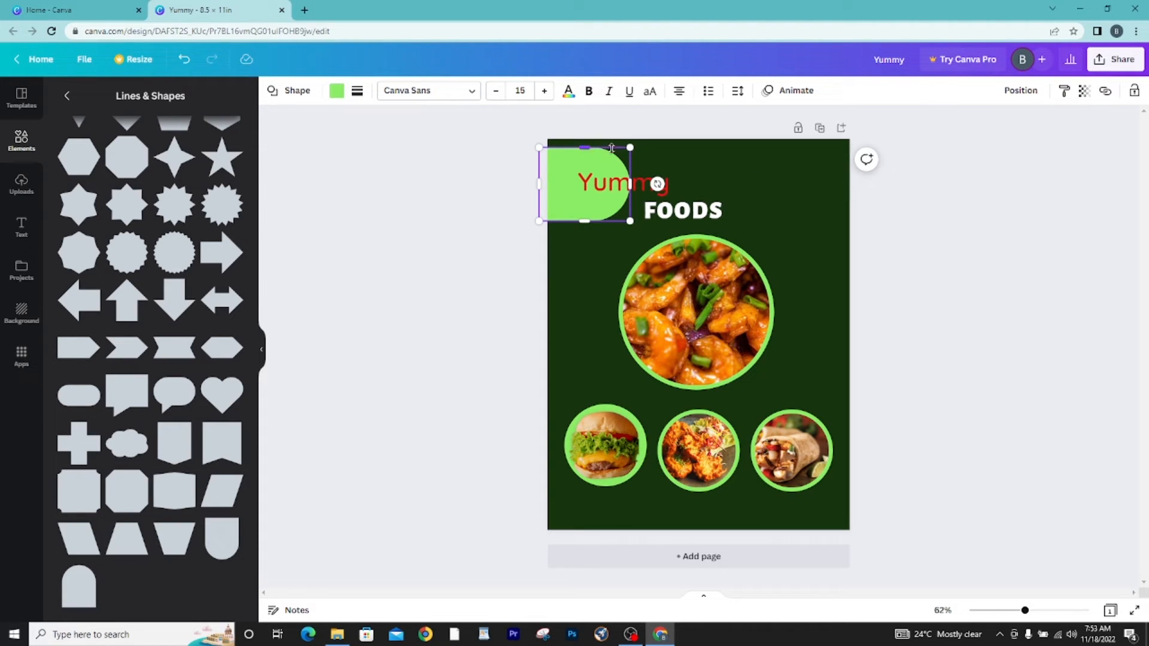
drag(630, 145, 715, 264)
drag(577, 156, 513, 176)
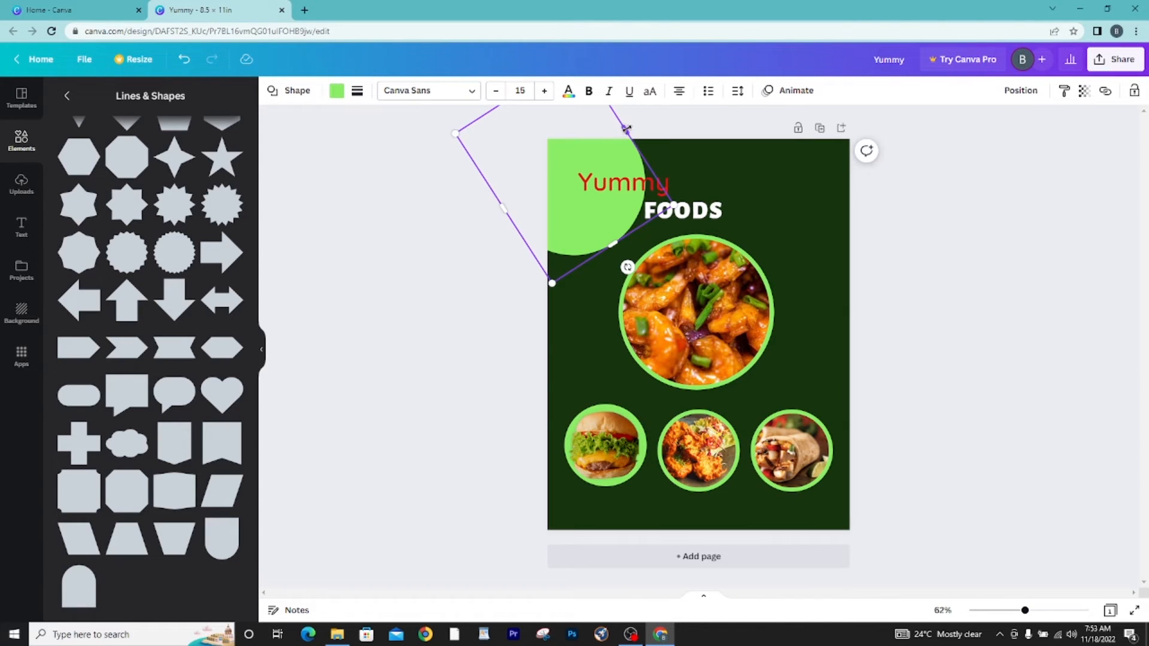
drag(626, 129, 745, 114)
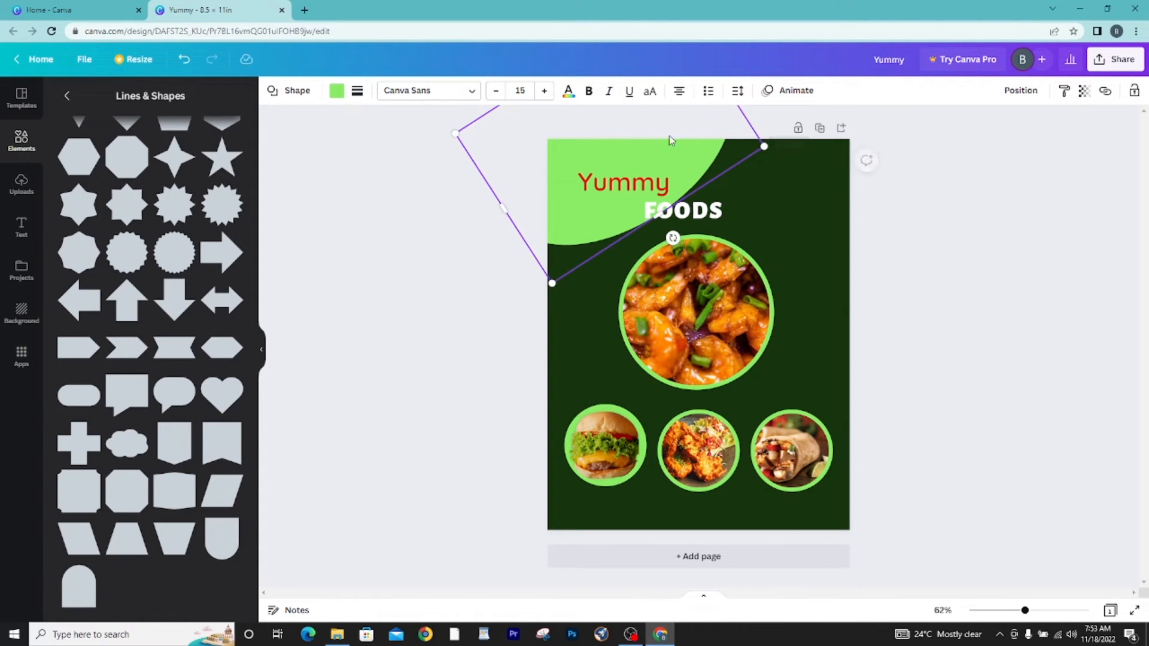
drag(638, 154, 622, 152)
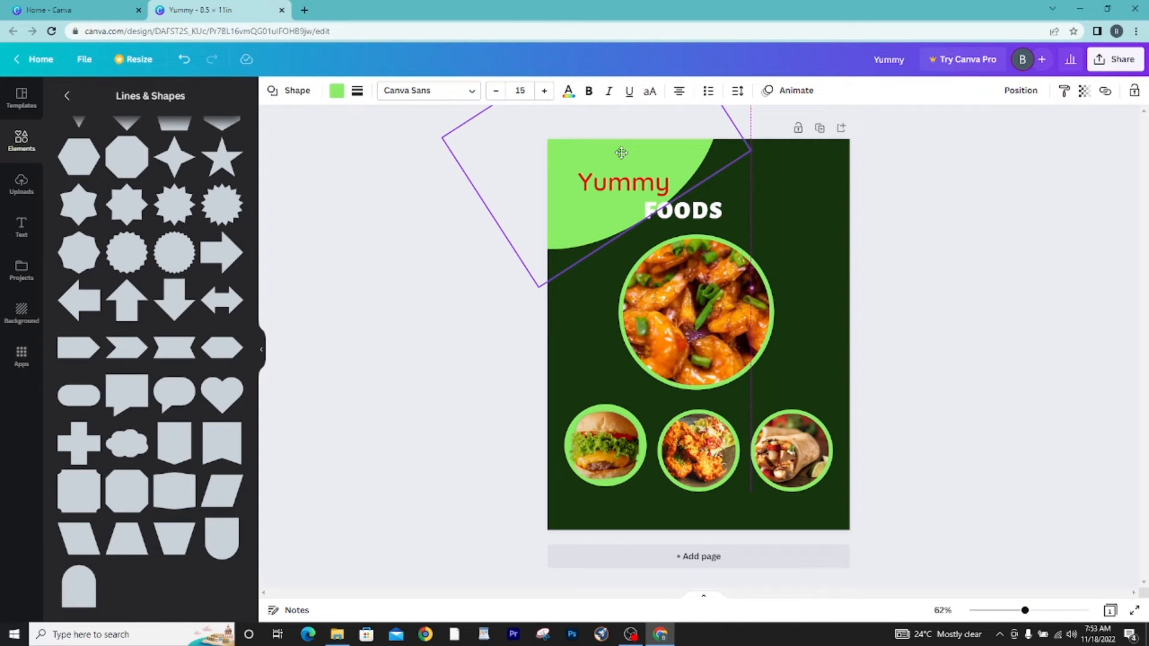
drag(621, 153, 623, 153)
Shift the "FOODS" and "Yummy" title lines to the right on the page.
drag(709, 202, 757, 201)
drag(643, 191, 685, 176)
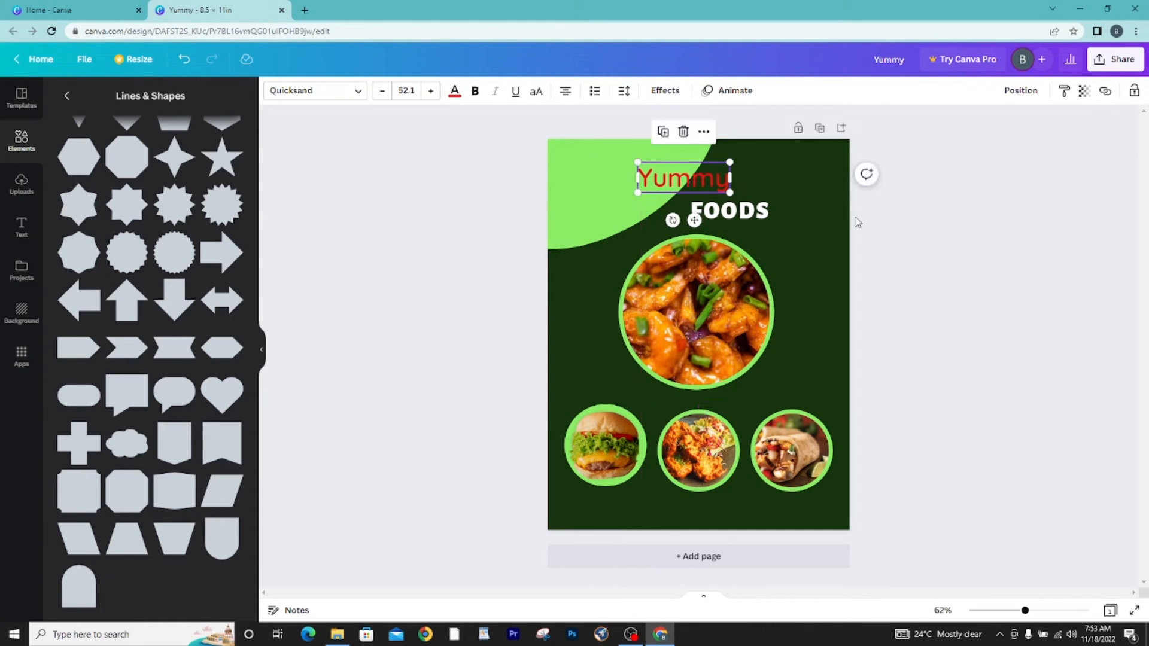
click(1030, 380)
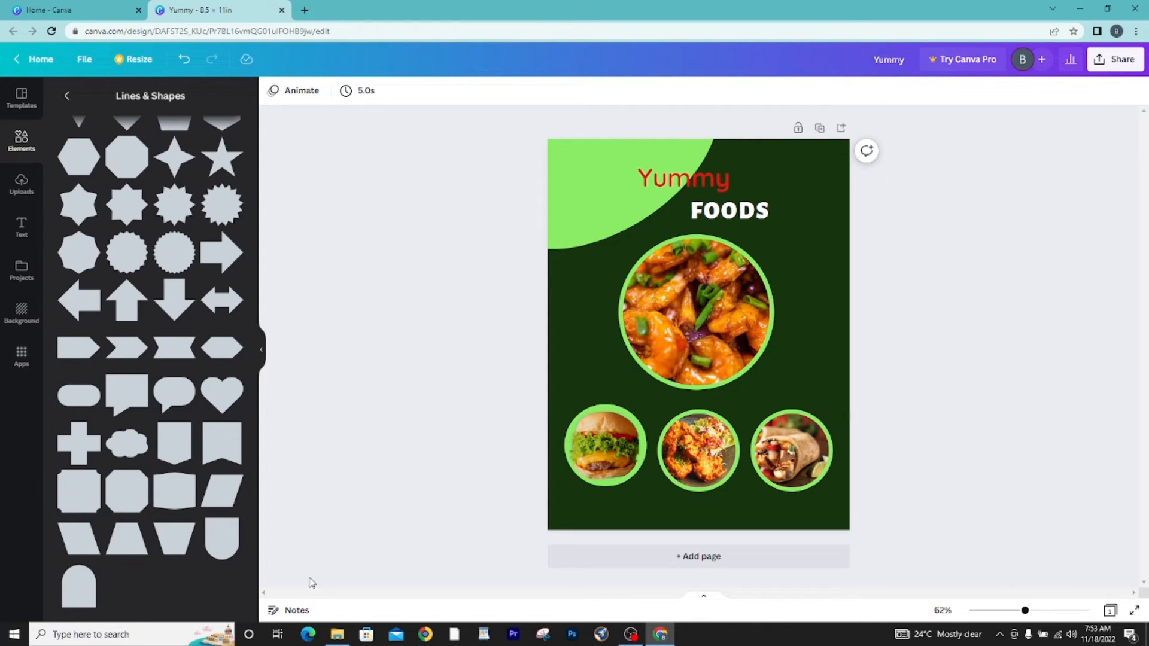
Add the rectangle shape with bulging top and bottom edges, enlarged to span the page's full width across the bottom.
click(173, 500)
mouse_move(706, 346)
mouse_down()
mouse_move(682, 418)
mouse_move(594, 405)
mouse_up()
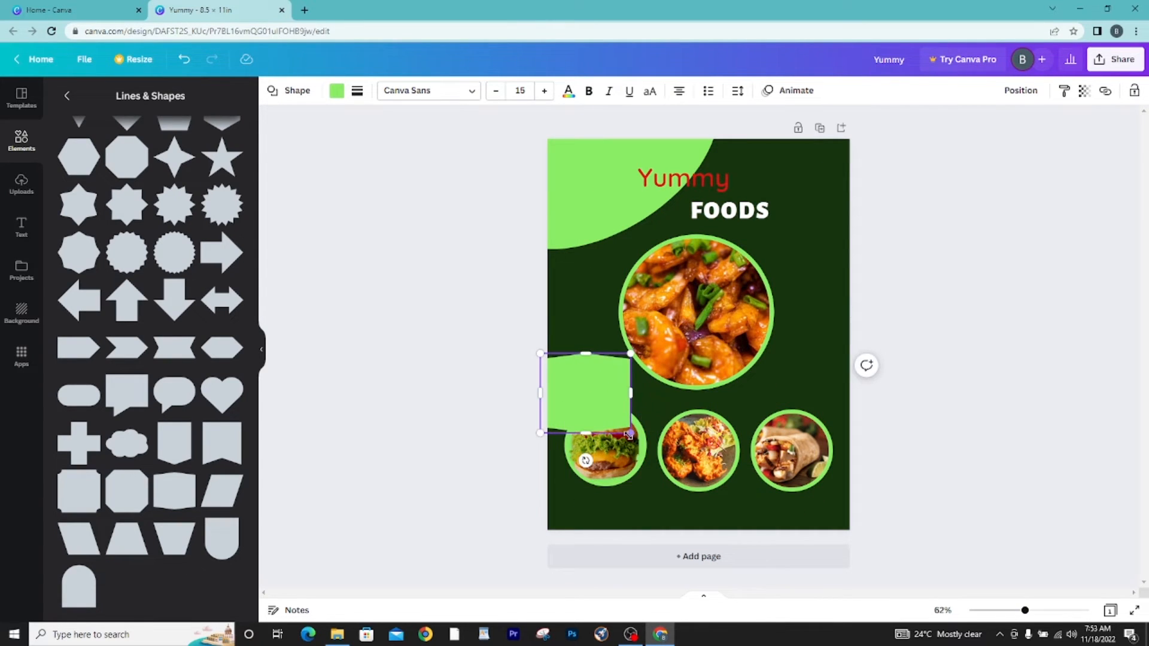
drag(647, 441, 846, 529)
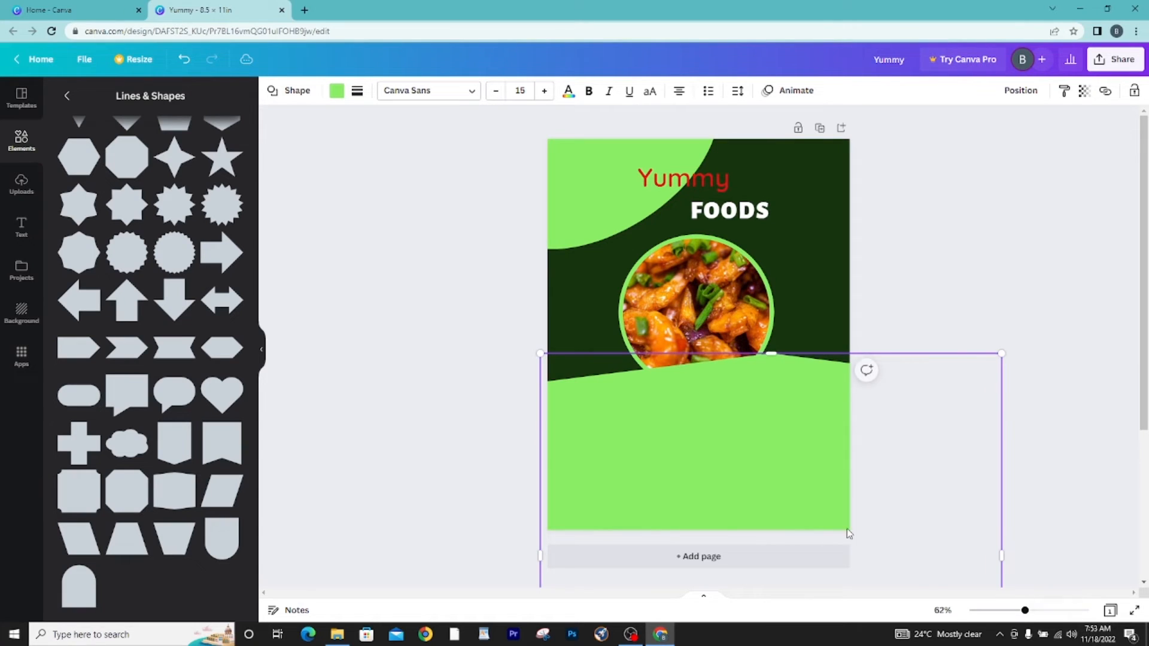
mouse_move(764, 488)
mouse_down()
mouse_move(608, 505)
mouse_move(692, 521)
mouse_up()
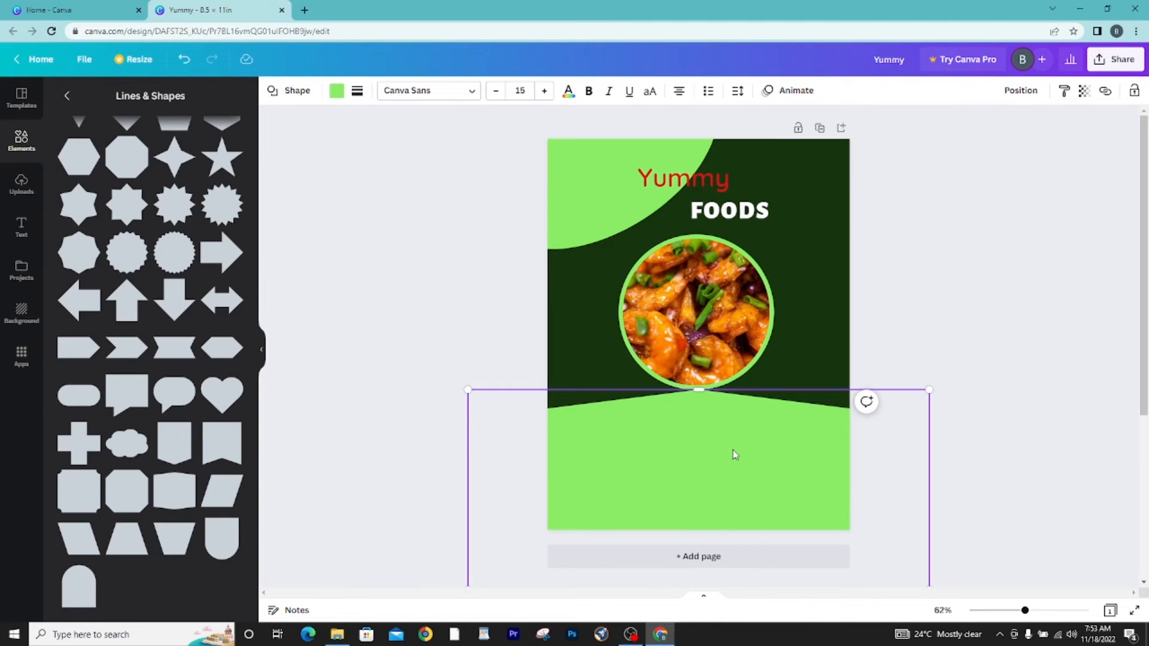
drag(758, 443, 757, 477)
Send the bottom green shape backward so it sits behind the three small food photos.
click(1017, 92)
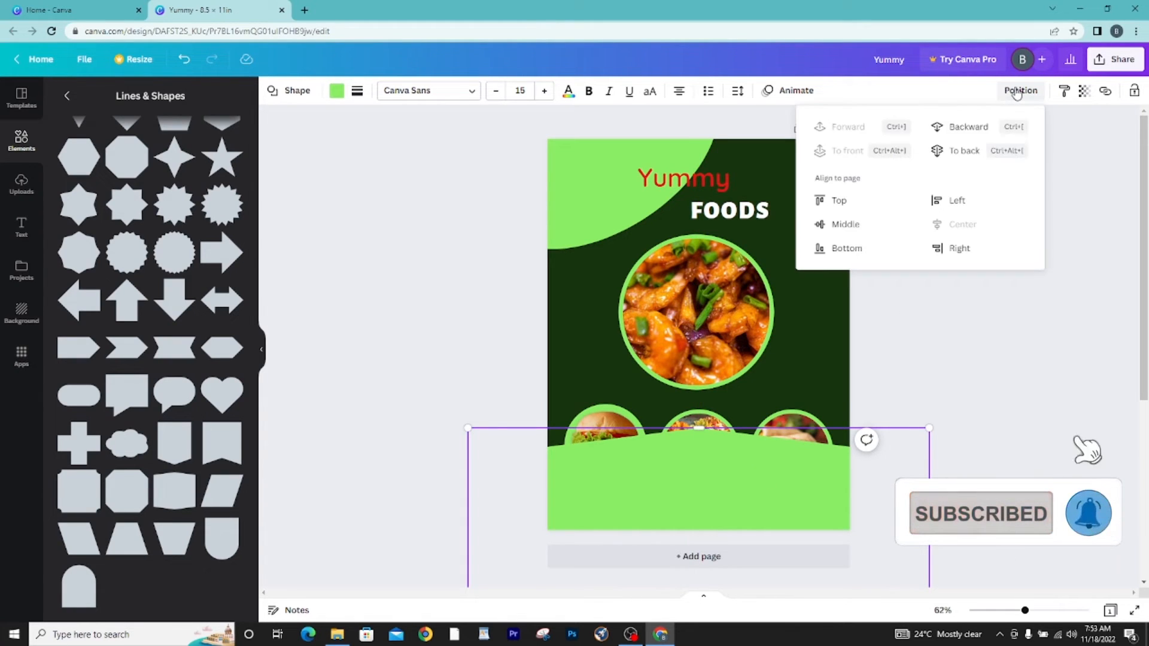
click(969, 133)
click(969, 133)
click(968, 132)
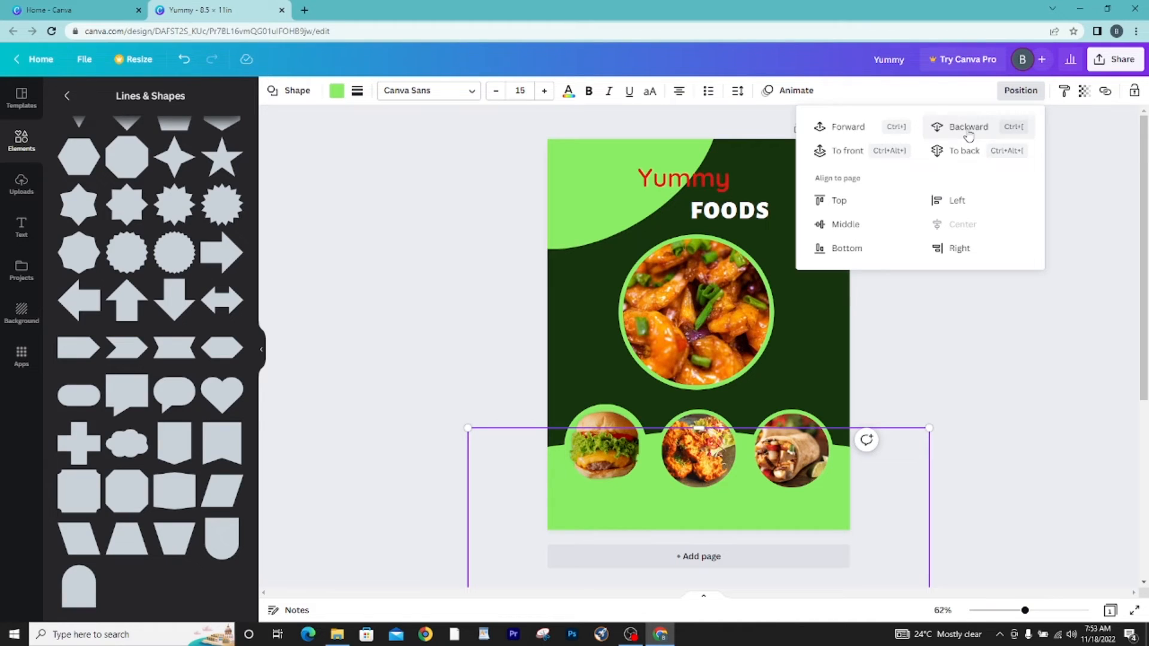
click(983, 385)
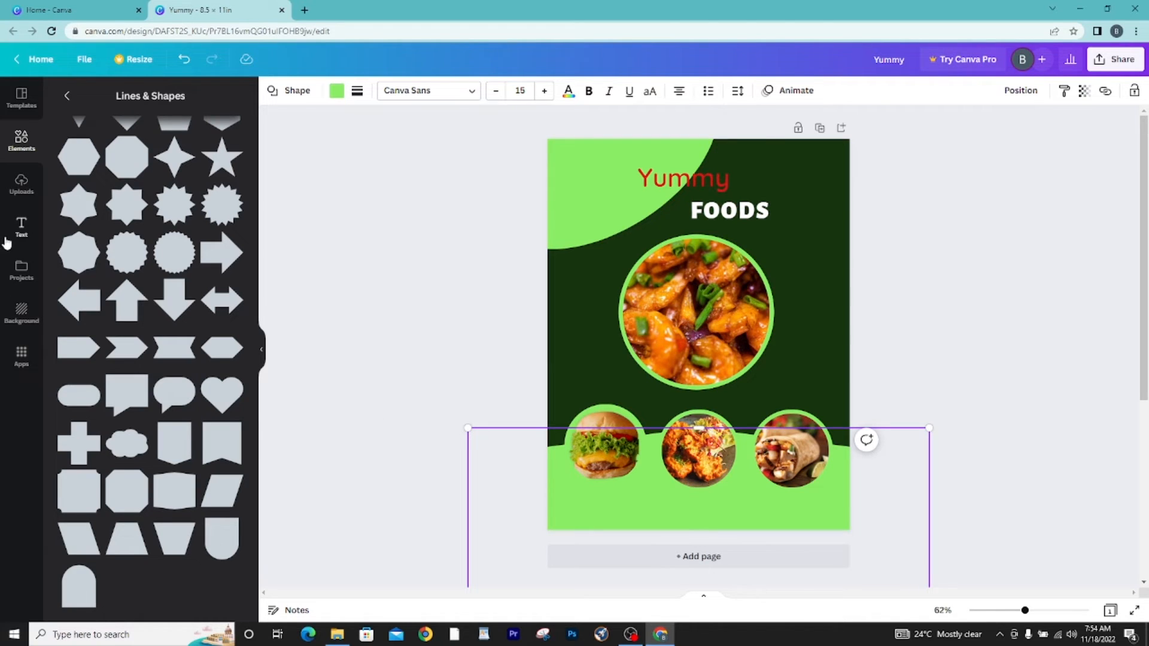
Recolor the circles behind the fried chicken, burger and burrito photos white.
click(715, 415)
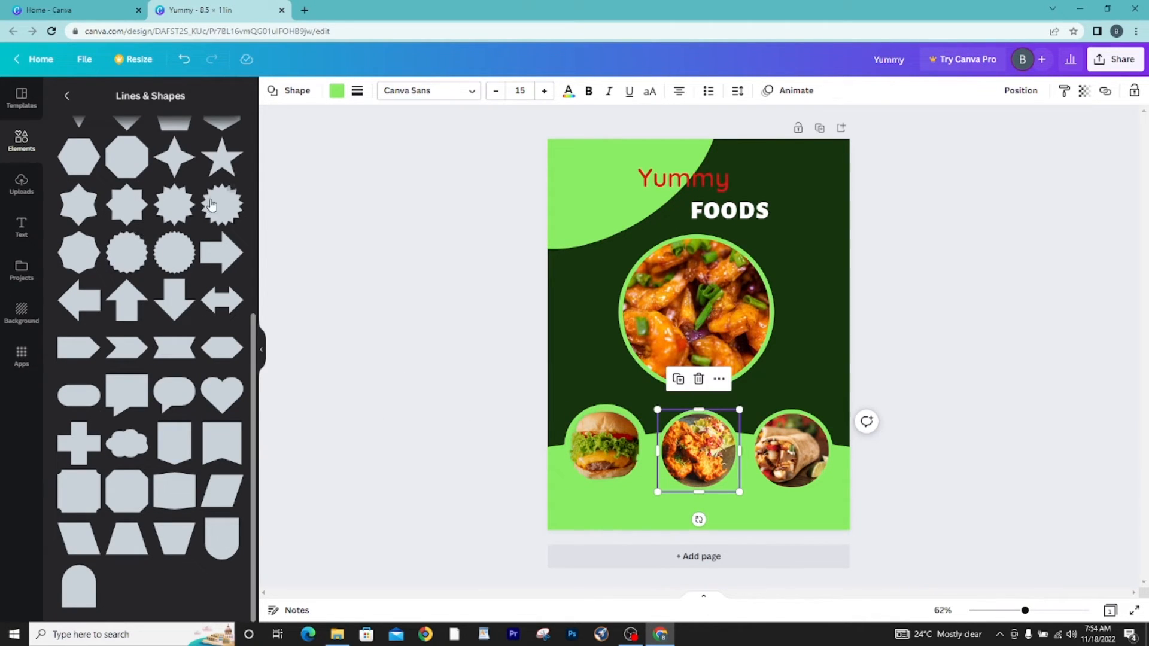
click(337, 90)
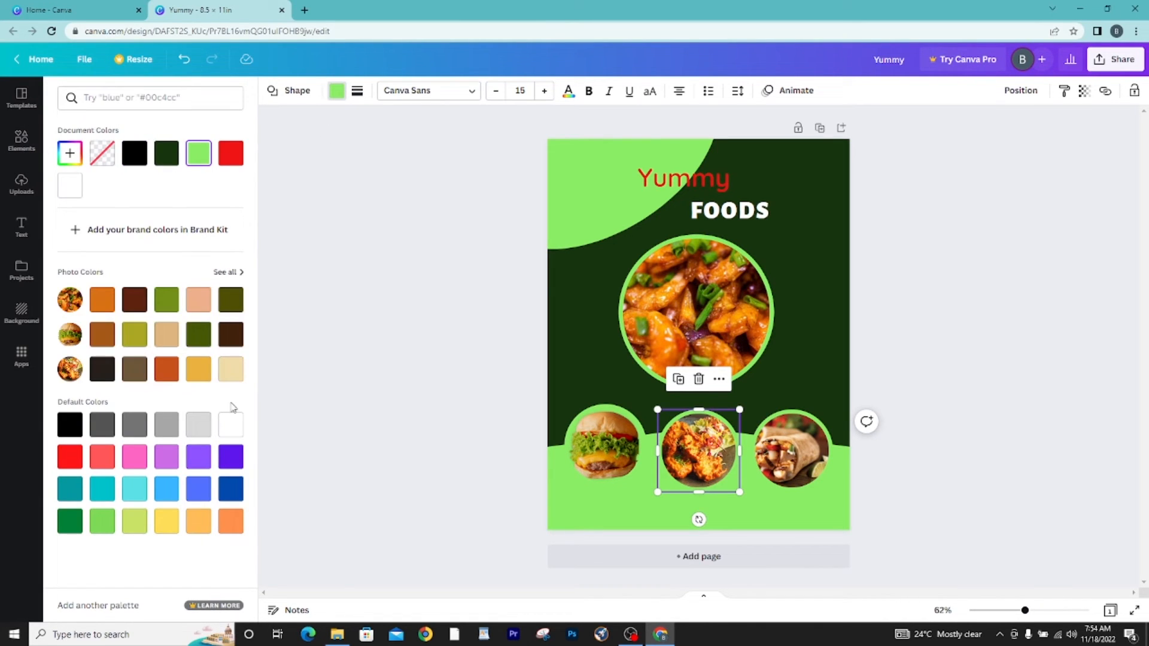
click(232, 426)
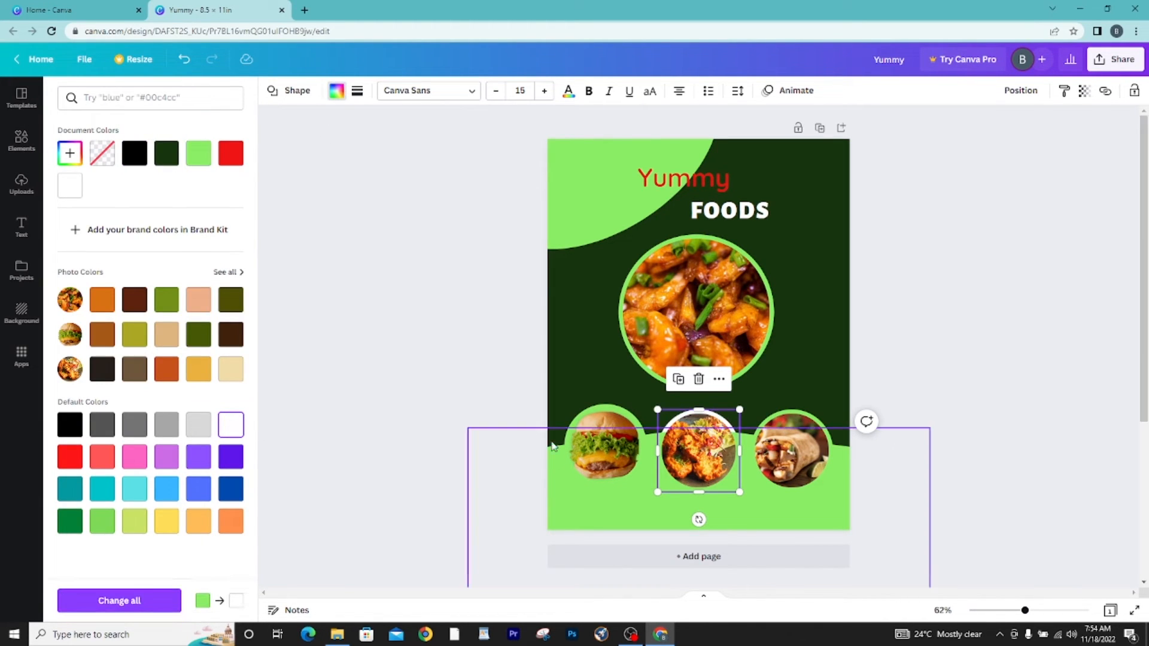
click(598, 413)
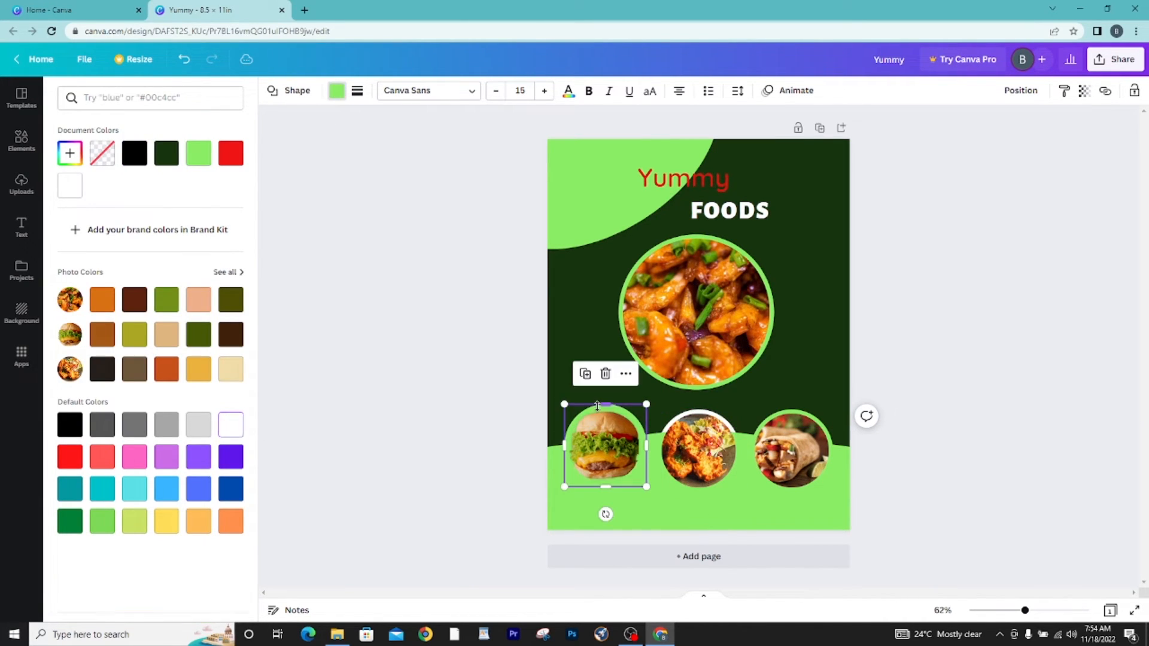
click(231, 430)
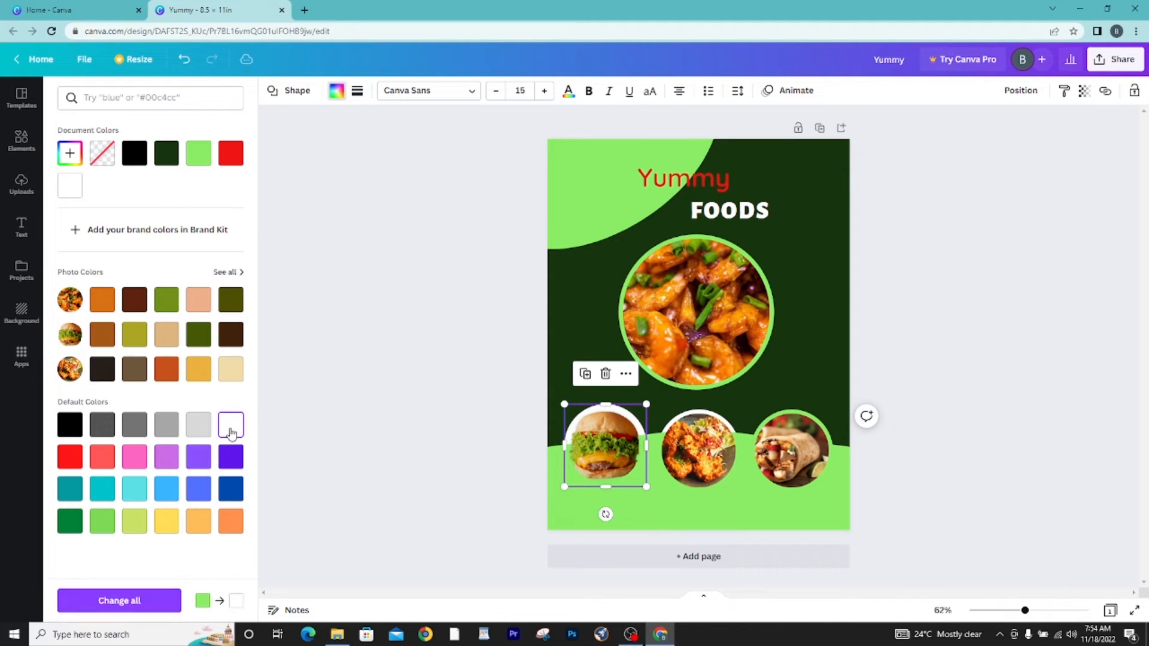
click(796, 417)
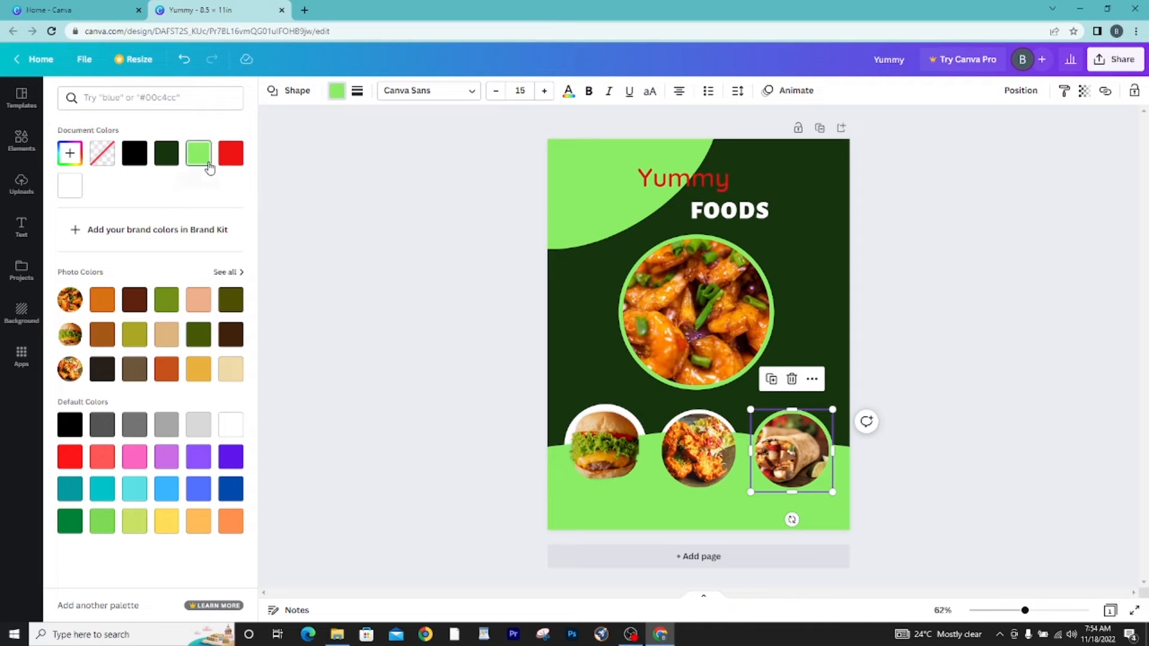
click(231, 426)
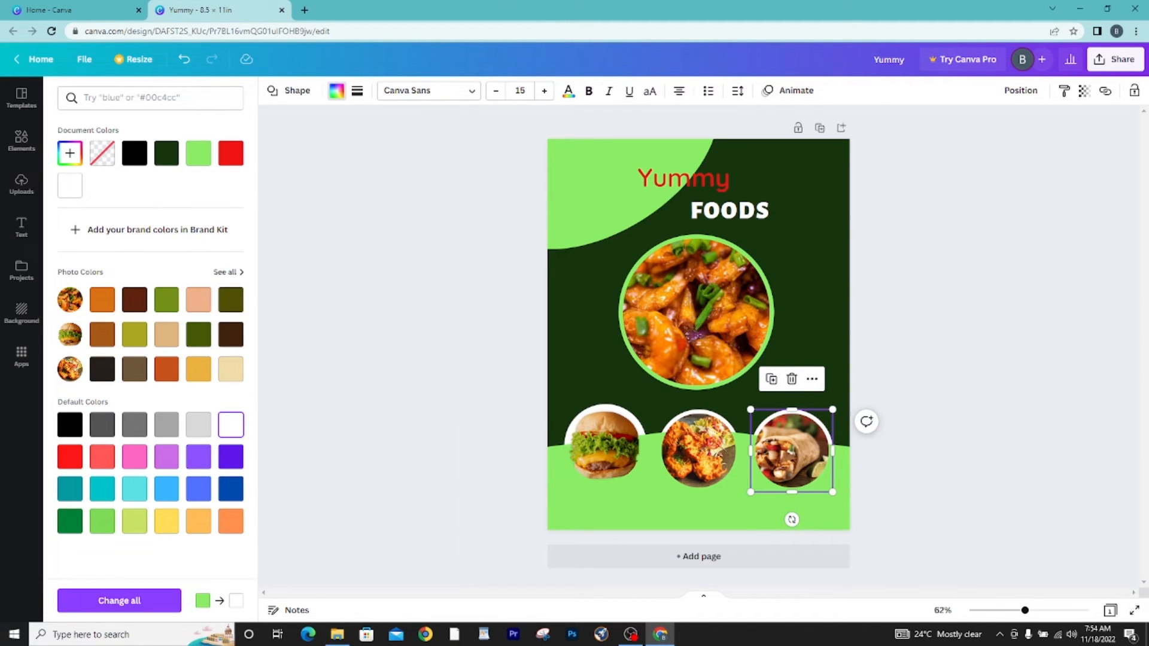
Send the bottom green shape backward behind the white circles of the three small photos.
click(558, 500)
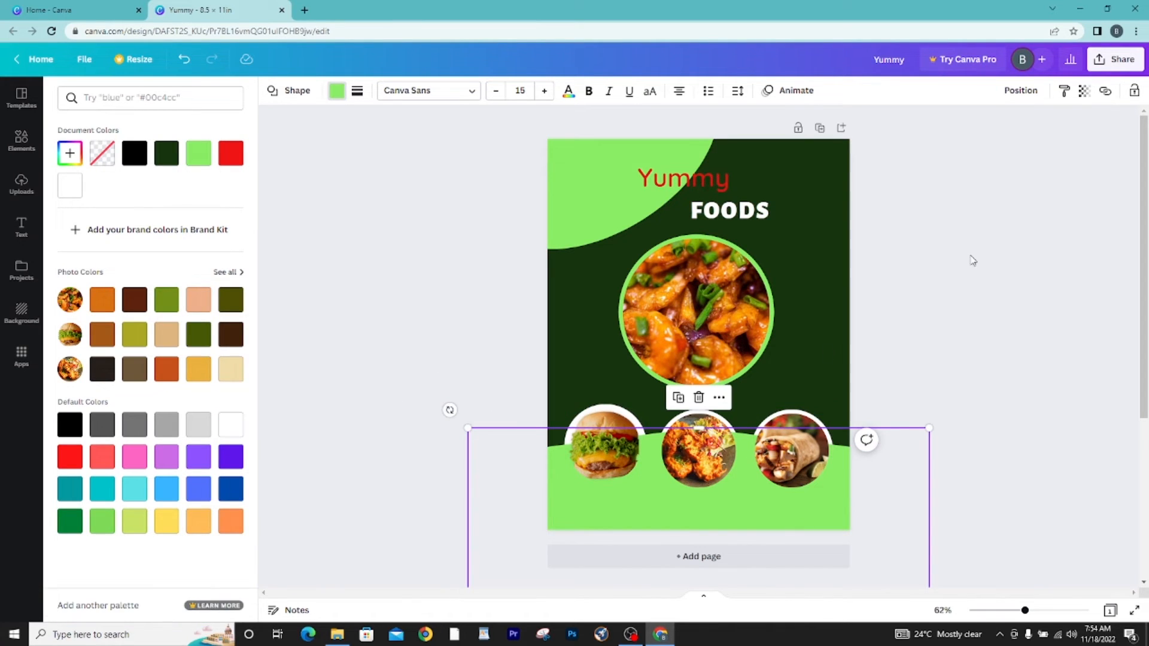
click(1026, 92)
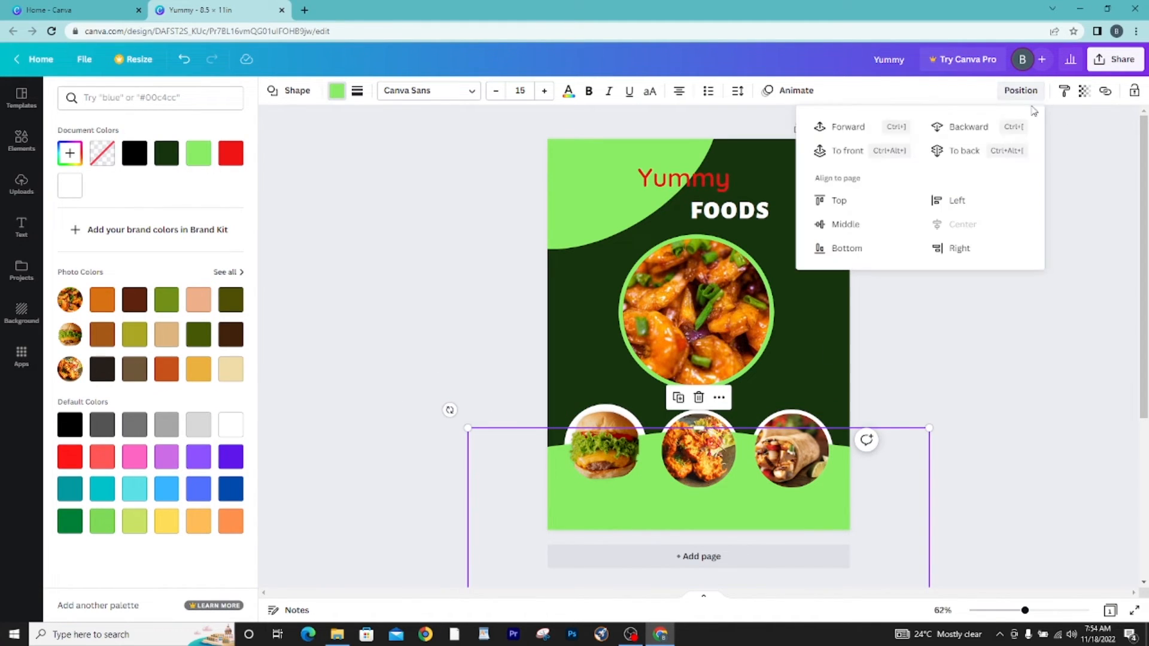
click(977, 127)
click(977, 126)
click(977, 127)
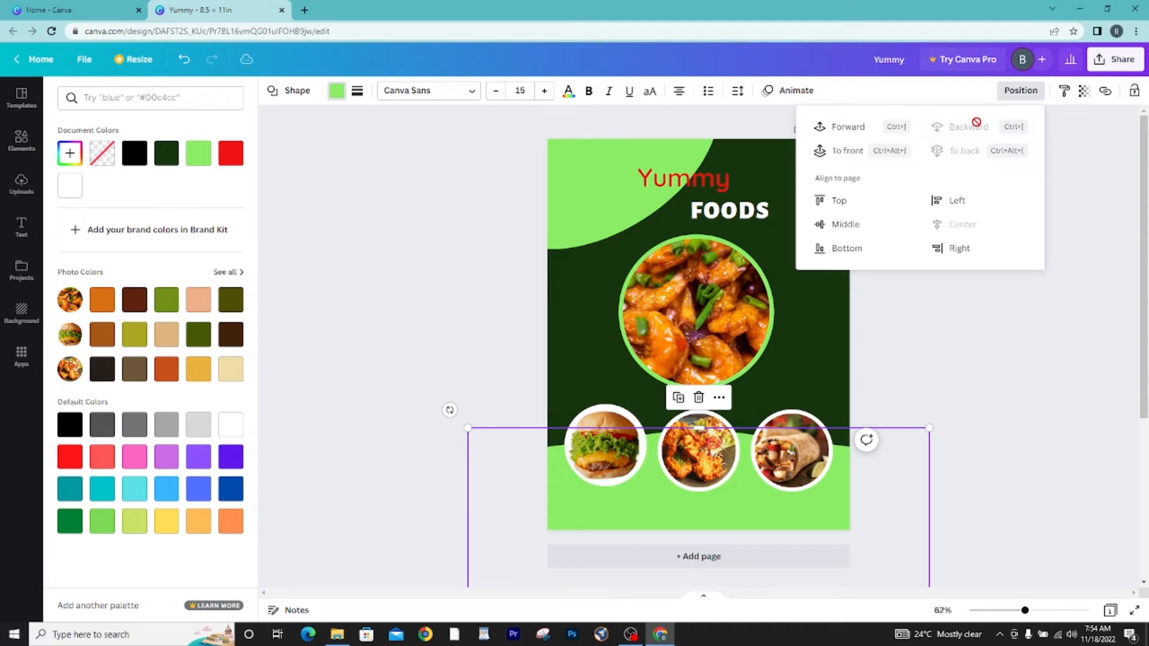
click(1027, 339)
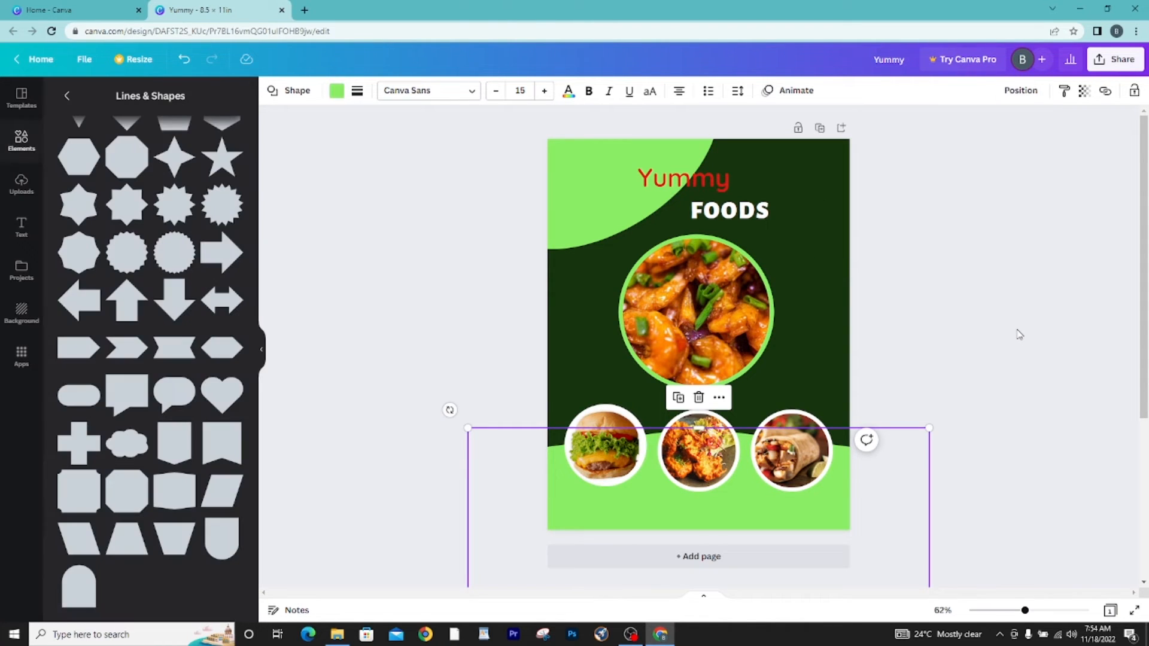
click(956, 351)
Recolor the upper-left corner shape with the orange from the shrimp photo's colors.
click(596, 211)
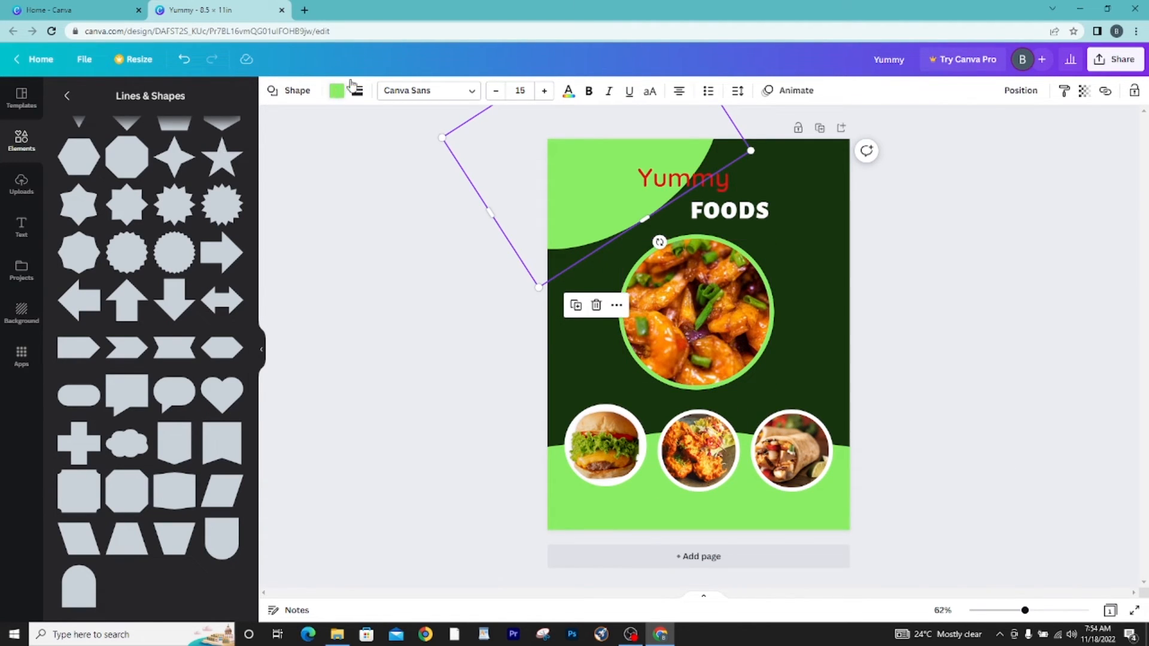
click(334, 92)
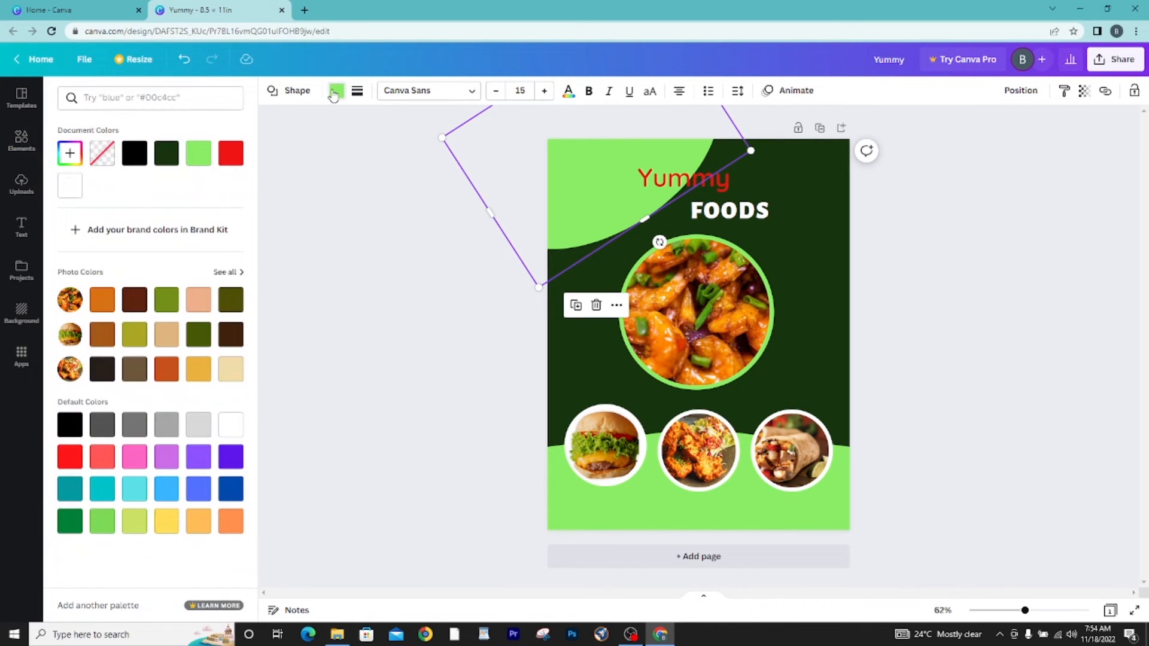
click(102, 299)
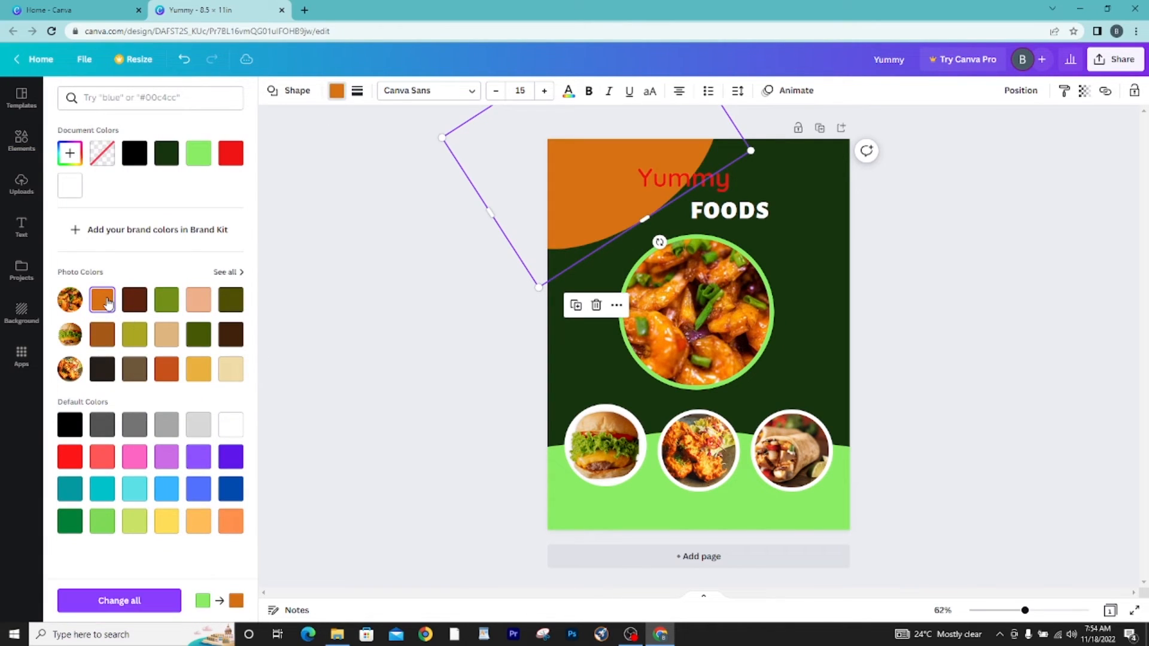
click(910, 254)
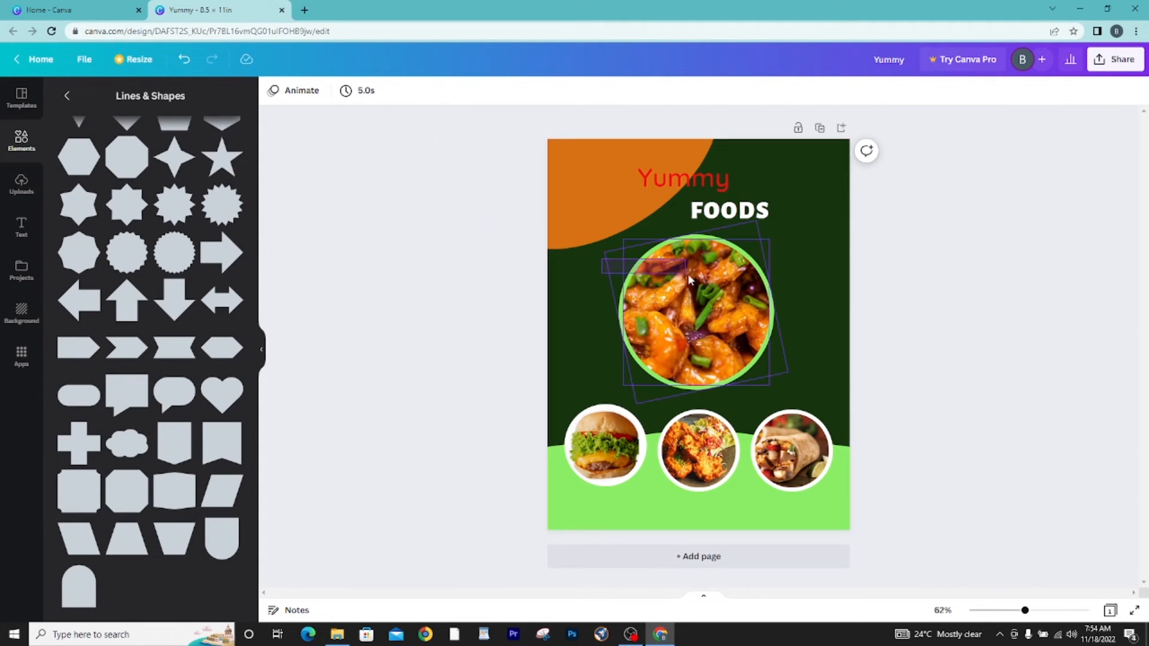
Enlarge the large round shrimp photo together with its green circle and center the pair horizontally on the page.
click(795, 326)
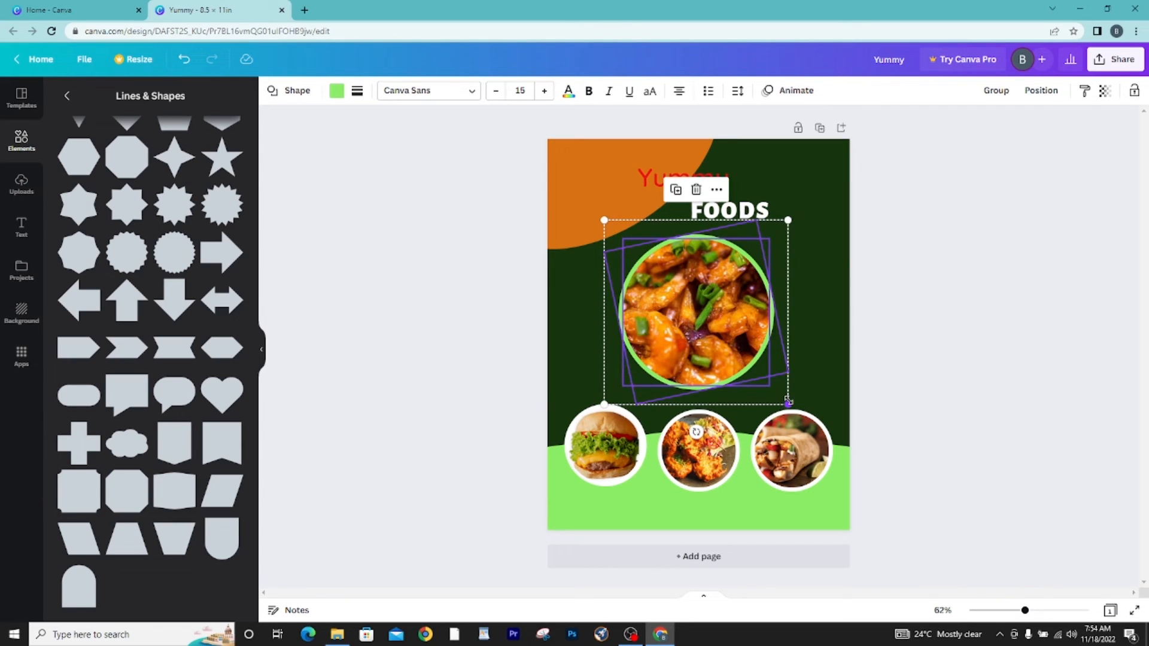
drag(788, 402, 819, 419)
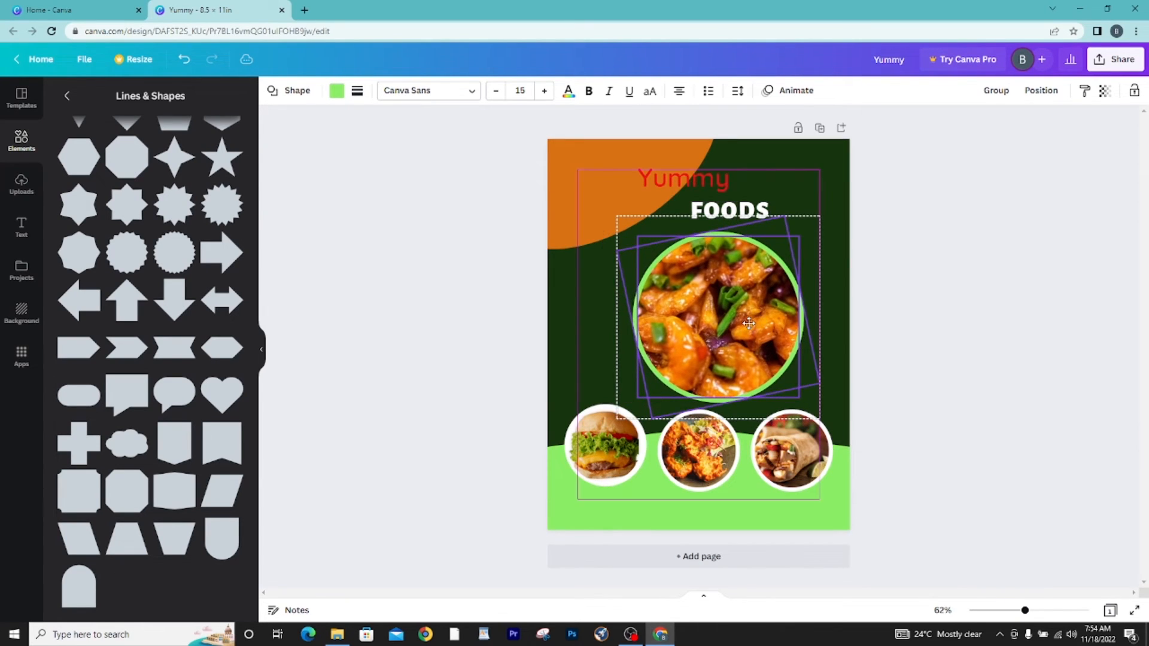
drag(747, 323, 730, 325)
click(962, 316)
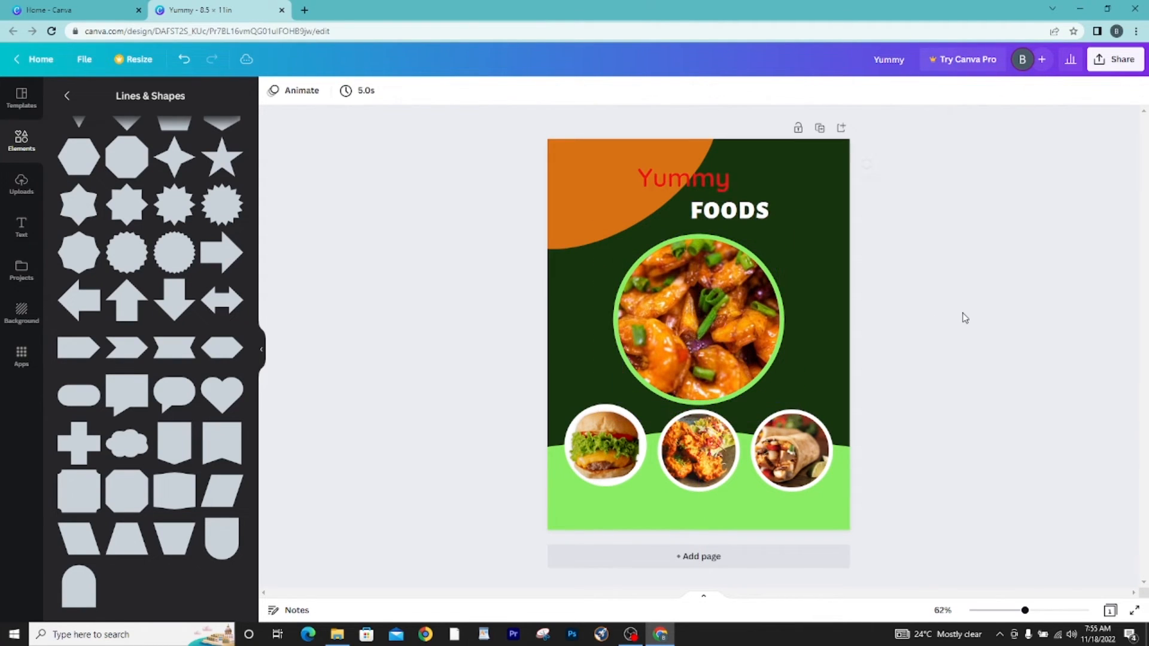
Recolor the circle behind the large shrimp photo white.
click(776, 301)
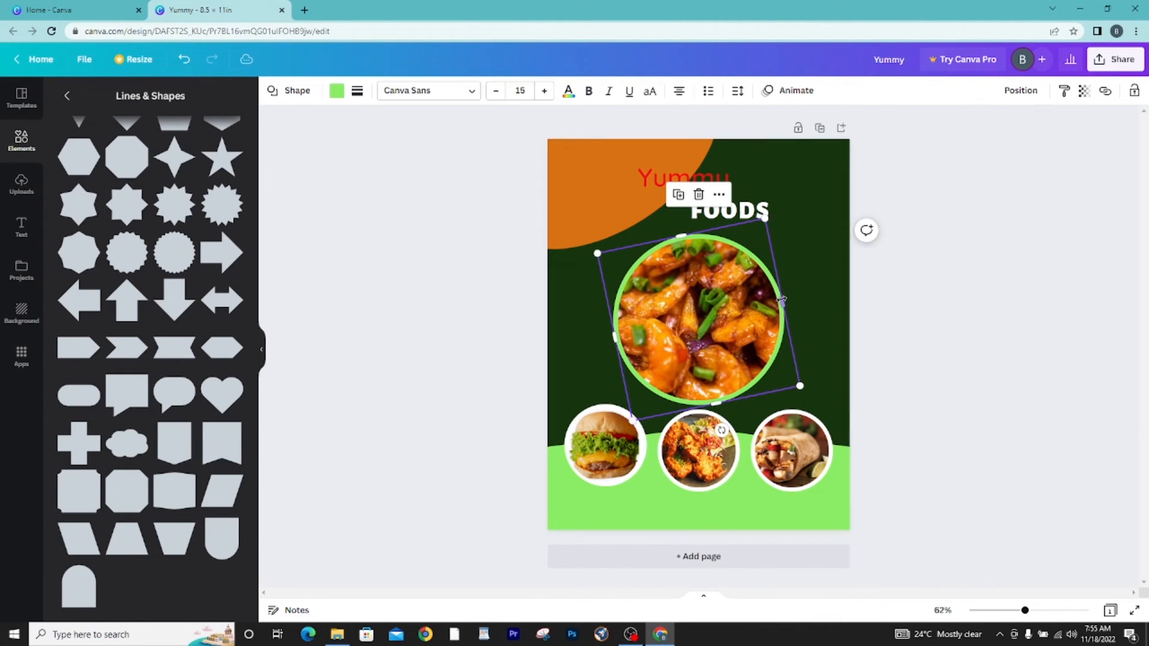
click(336, 91)
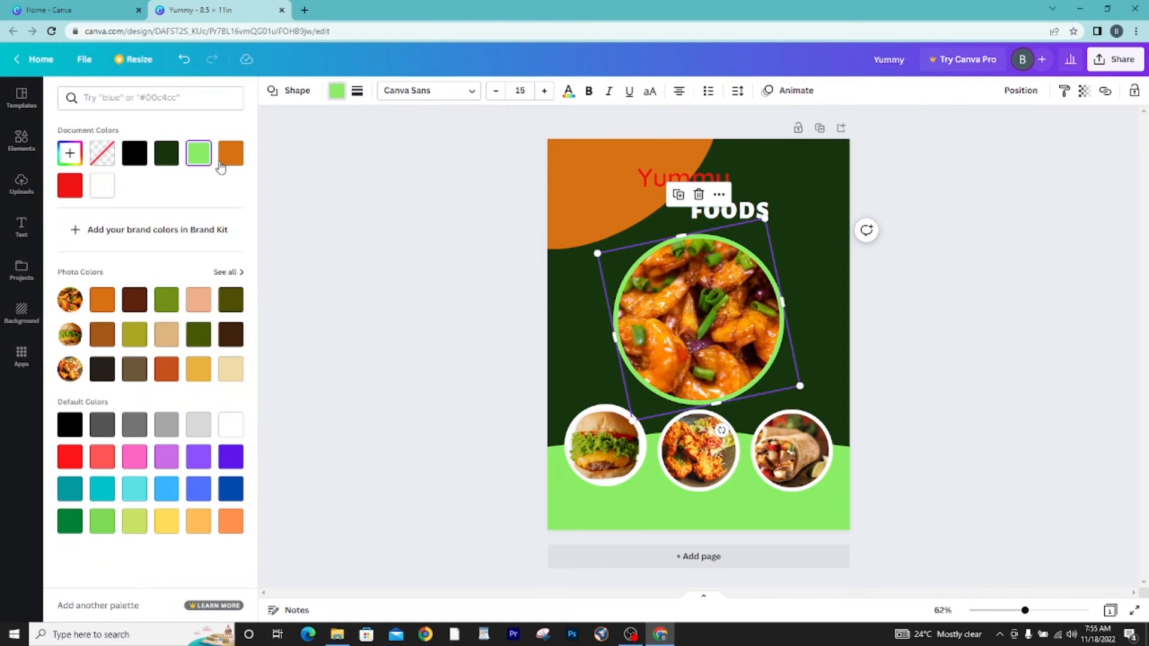
click(231, 424)
click(959, 215)
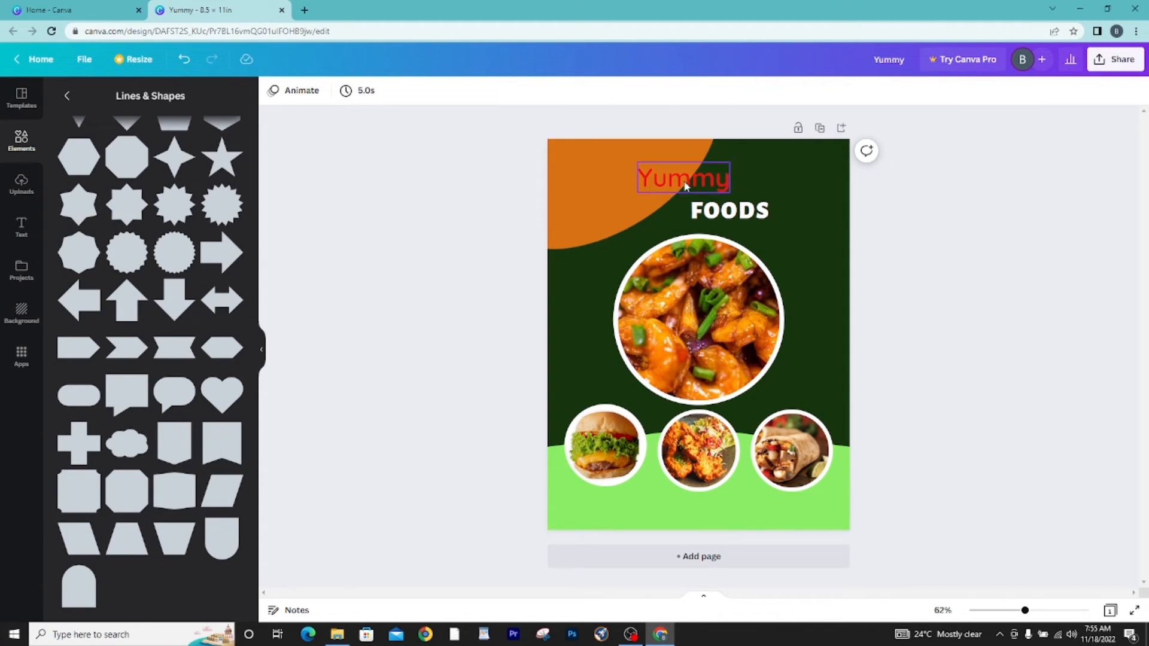
Enlarge the "FOODS" title line to size 104 and reposition it above the shrimp photo.
click(709, 219)
drag(709, 219, 704, 211)
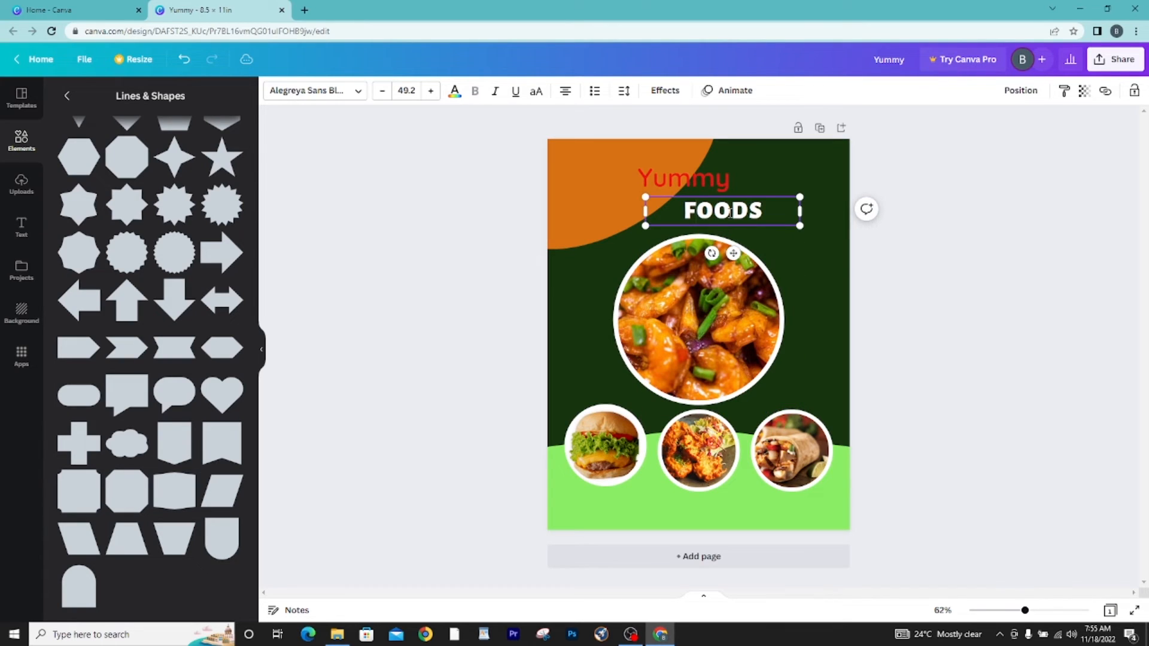
click(961, 237)
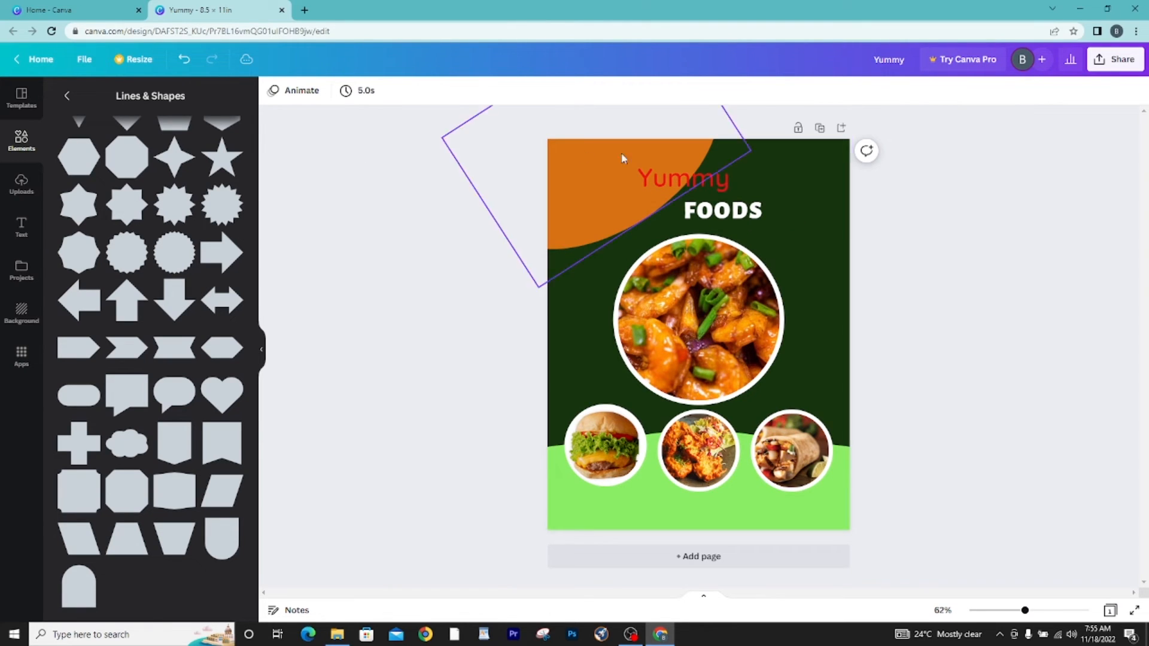
click(785, 207)
drag(799, 198, 969, 163)
drag(765, 218, 718, 232)
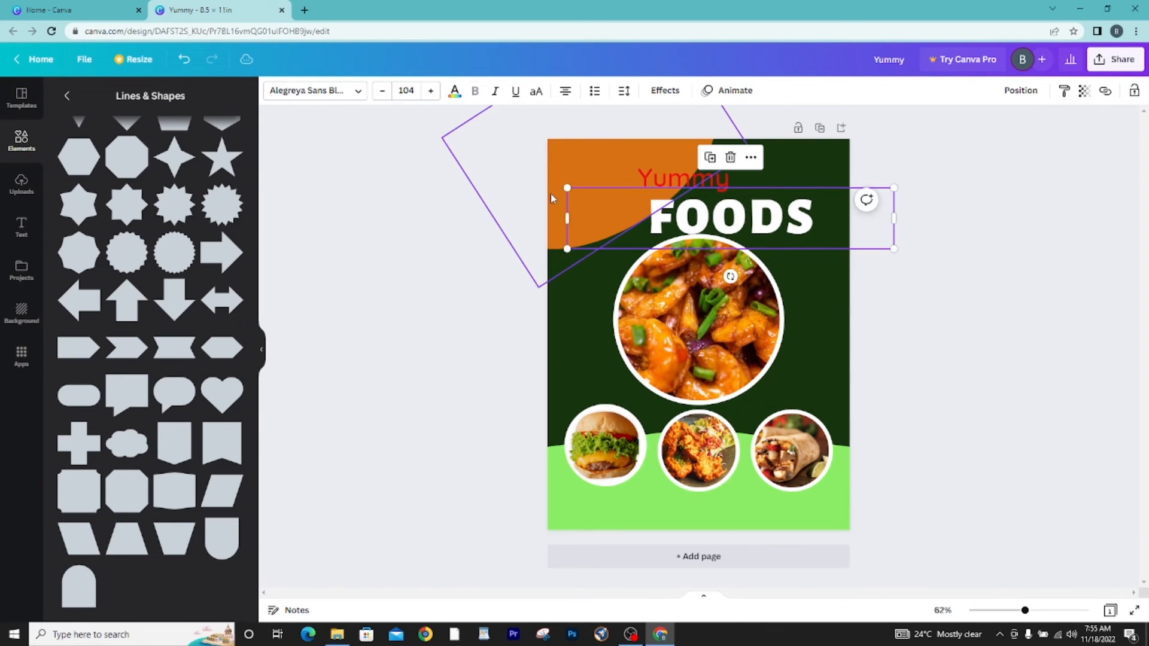
Shift the orange shape further into the page's upper-left corner and move both title lines up above the shrimp photo.
click(550, 192)
drag(550, 193, 555, 174)
click(766, 230)
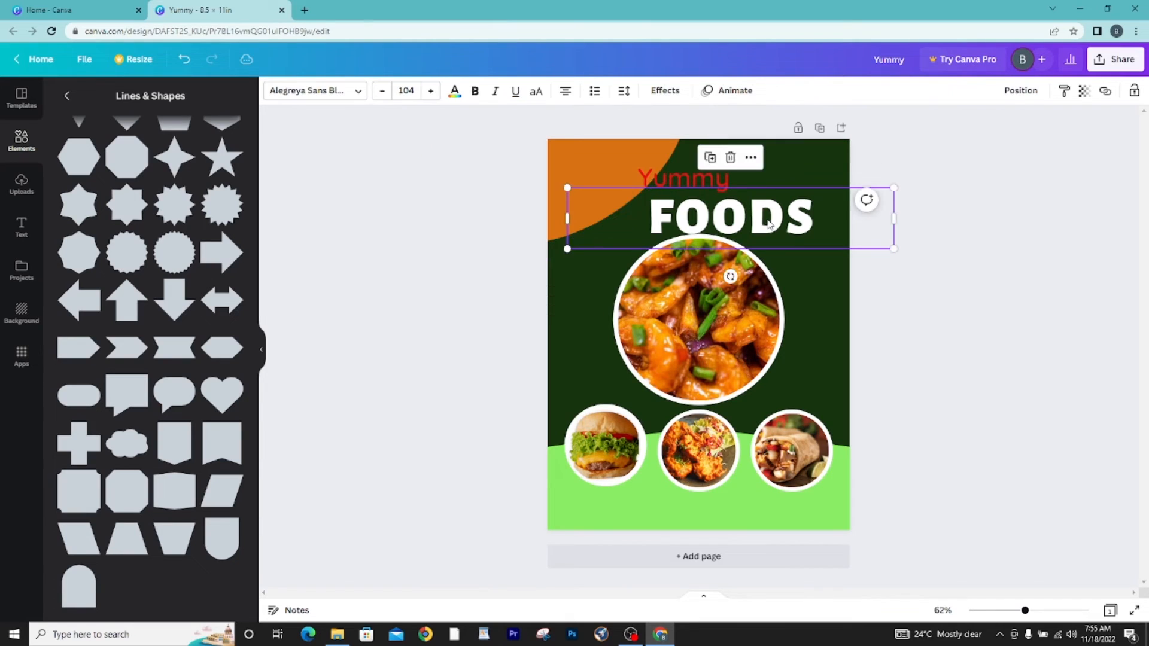
click(698, 171)
drag(759, 172, 788, 172)
Increase the "Yummy" text size to 67.1 and set its font to Anahaw.
click(431, 91)
click(430, 91)
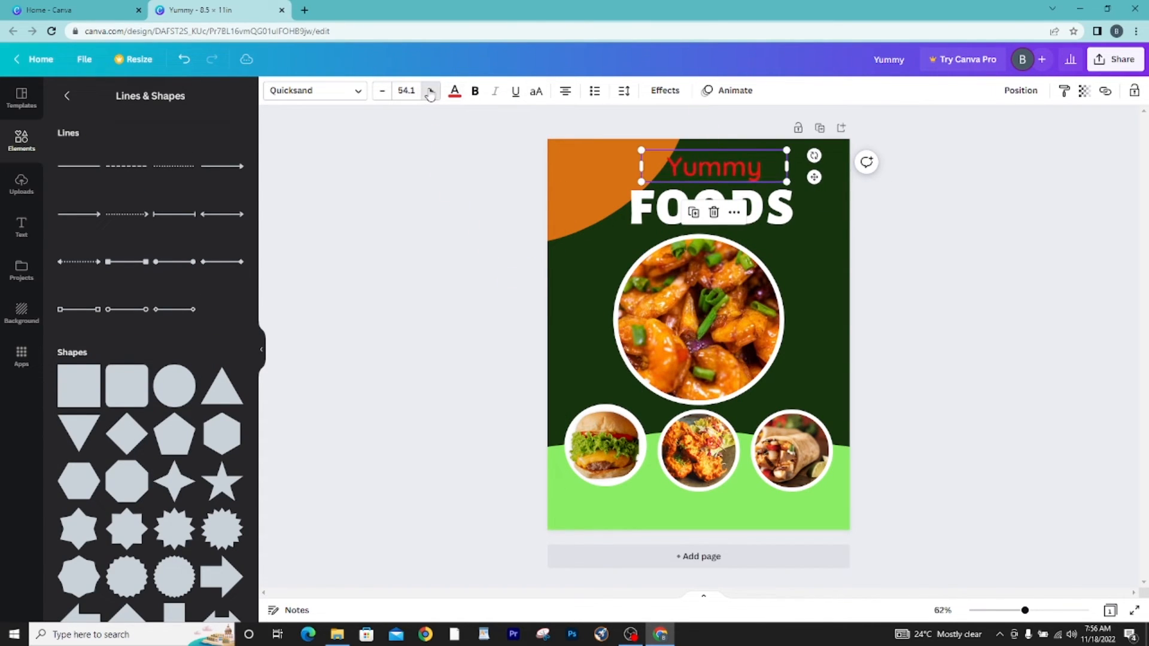
click(430, 91)
click(430, 91)
click(430, 91)
click(430, 91)
click(430, 91)
click(430, 91)
click(430, 91)
click(430, 91)
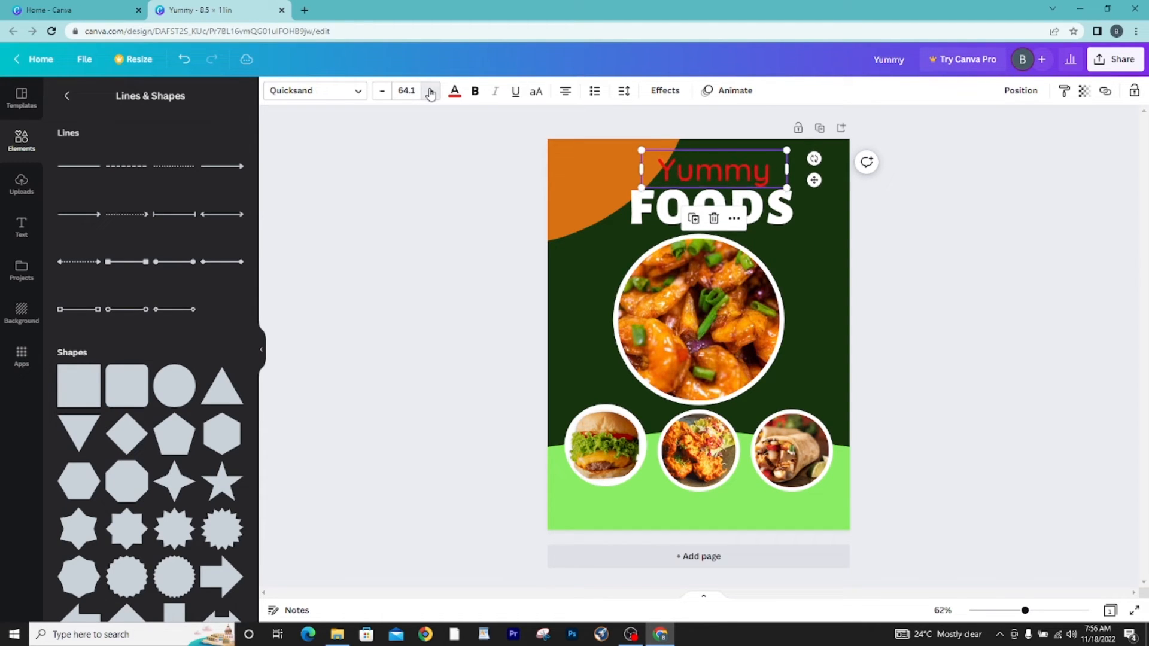
click(430, 91)
click(430, 91)
click(430, 91)
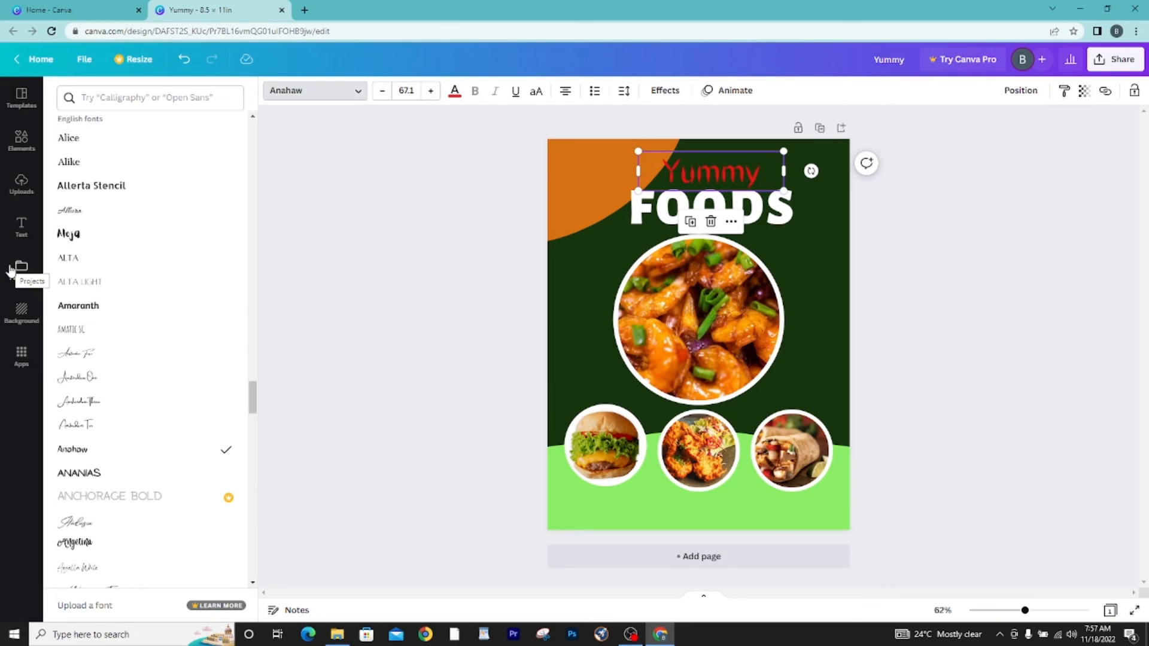
Recolor "Yummy" with the pale beige from the fried chicken photo's colors and give it a Lift effect with intensity 85.
click(454, 92)
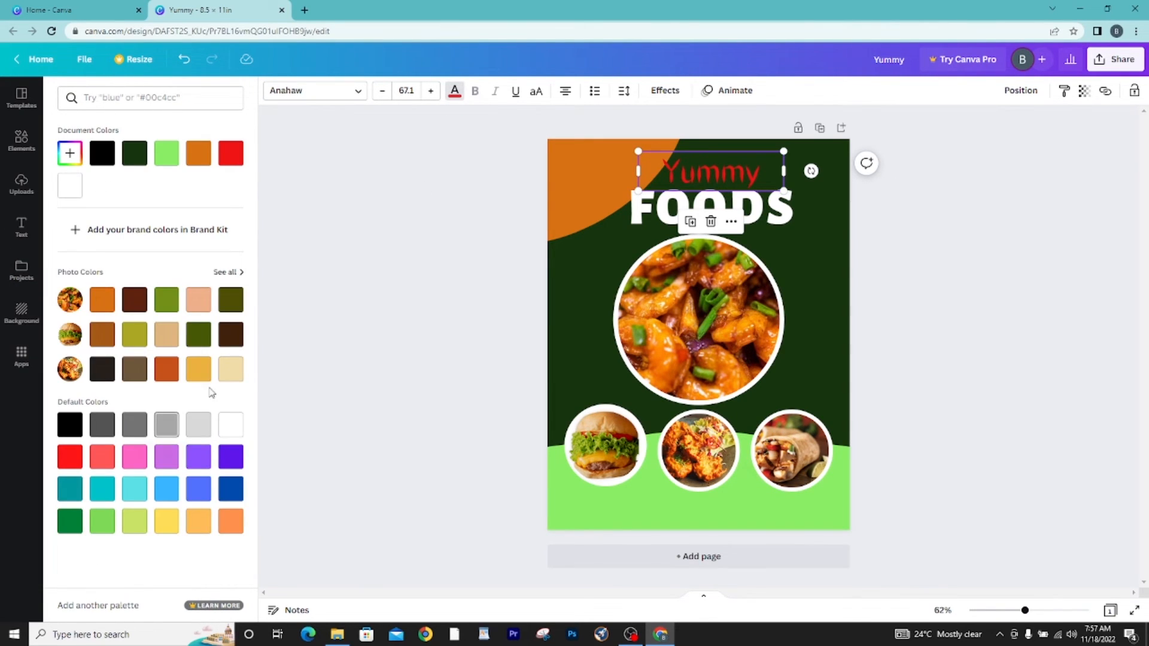
click(228, 375)
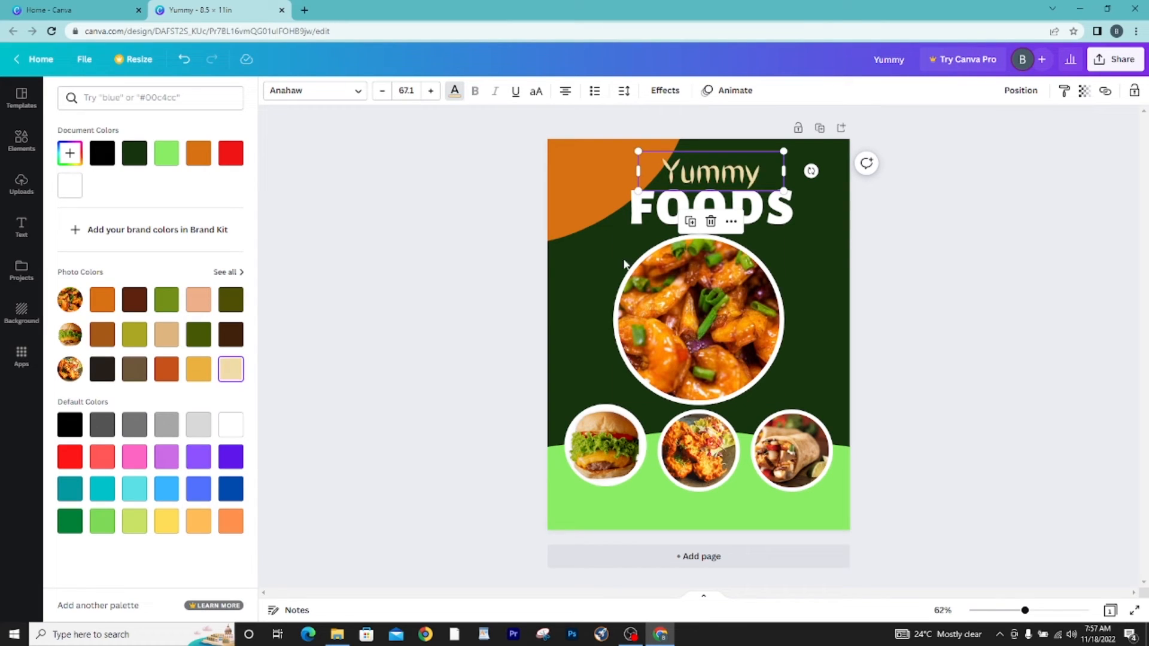
click(662, 91)
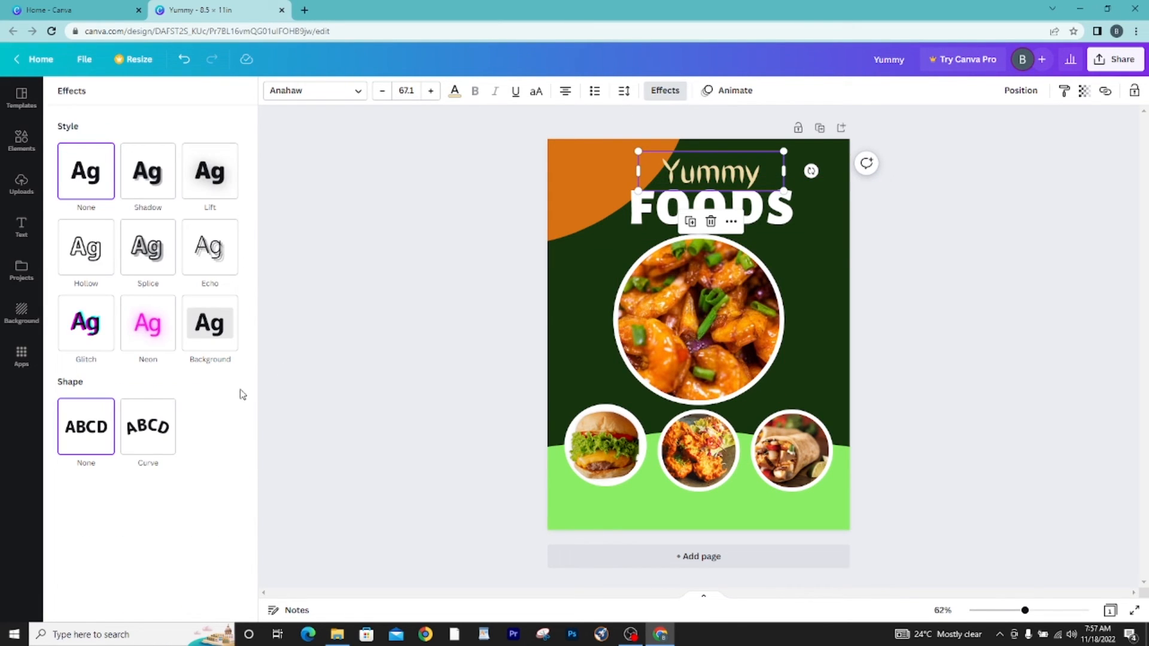
click(146, 323)
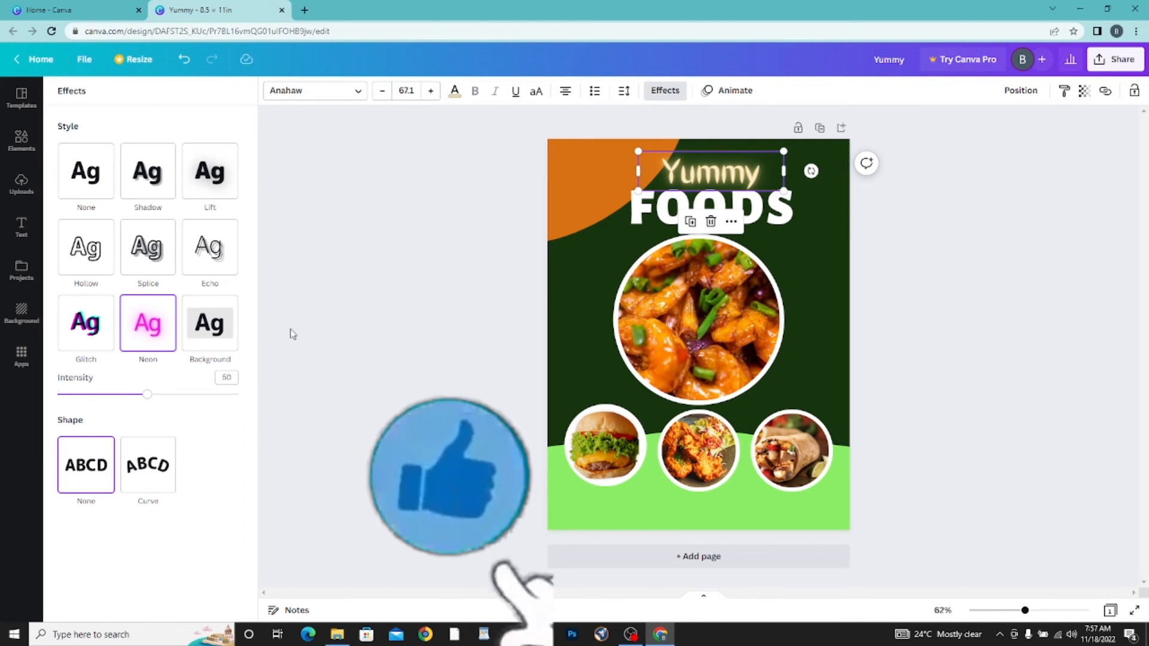
click(195, 197)
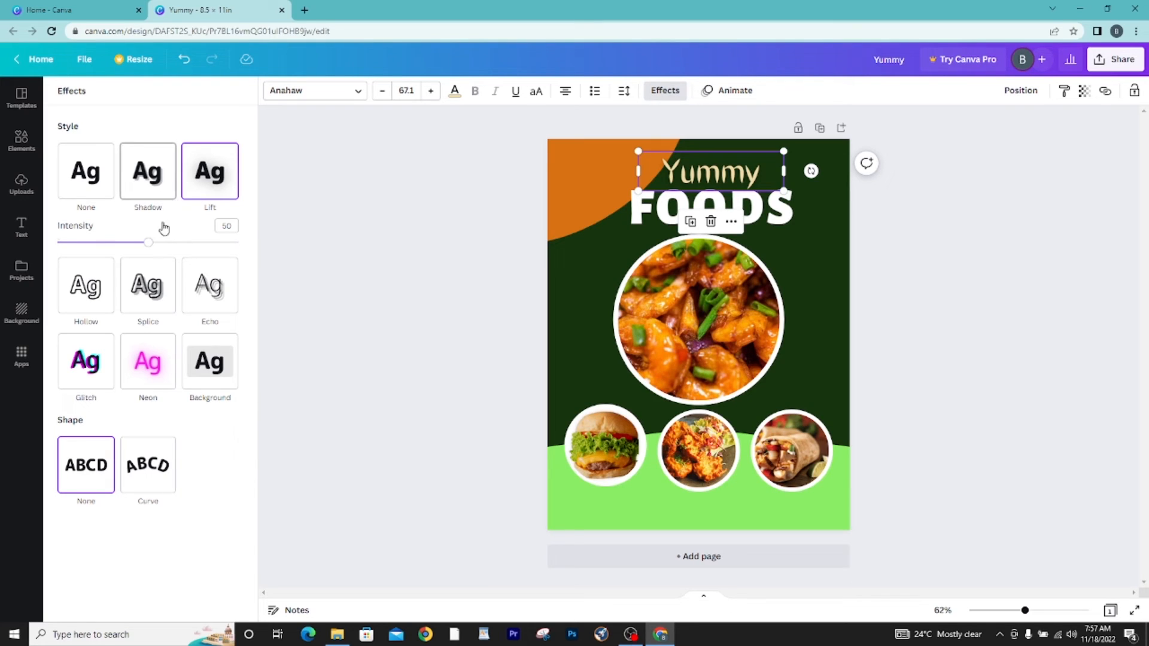
drag(147, 245, 213, 248)
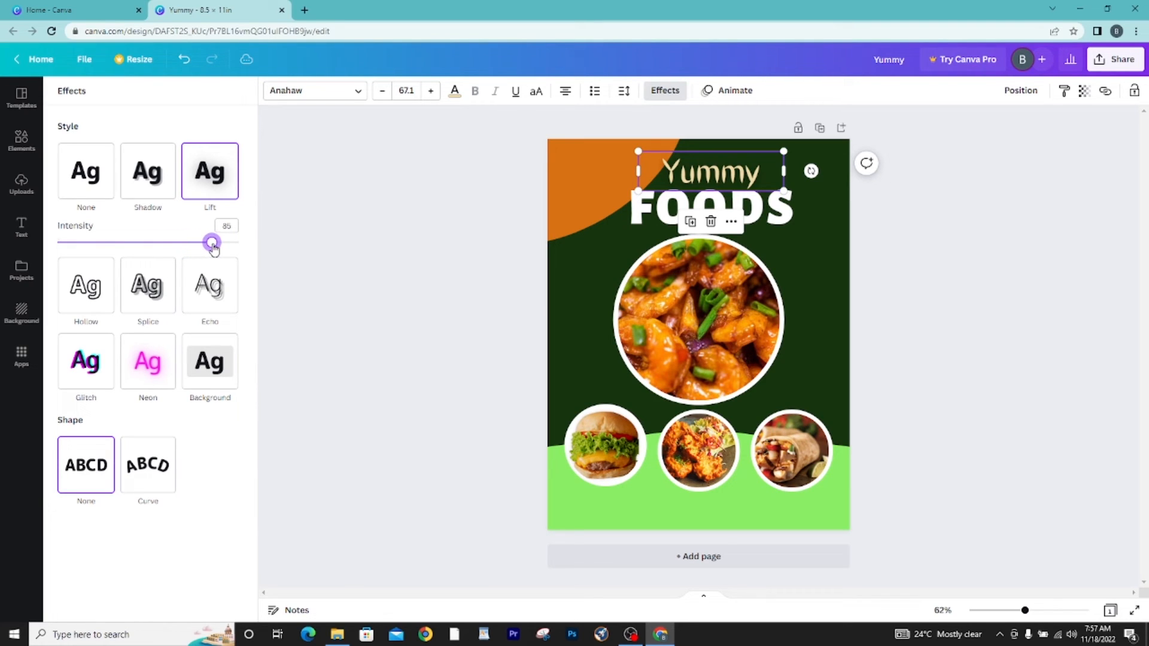
Increase the letter spacing of "Yummy" and widen its text box so the word fits on one line.
click(623, 91)
drag(664, 148, 707, 141)
click(1066, 278)
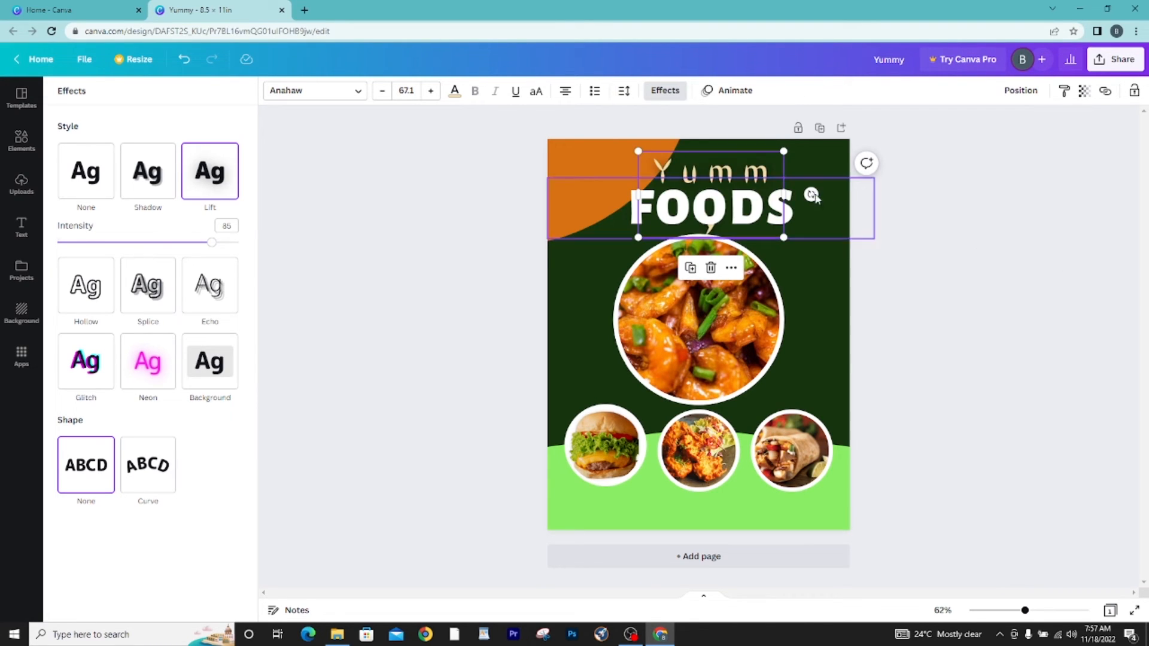
drag(784, 195, 815, 198)
Reposition "Yummy" and "FOODS" so the two title lines sit clear of each other above the shrimp photo.
click(670, 215)
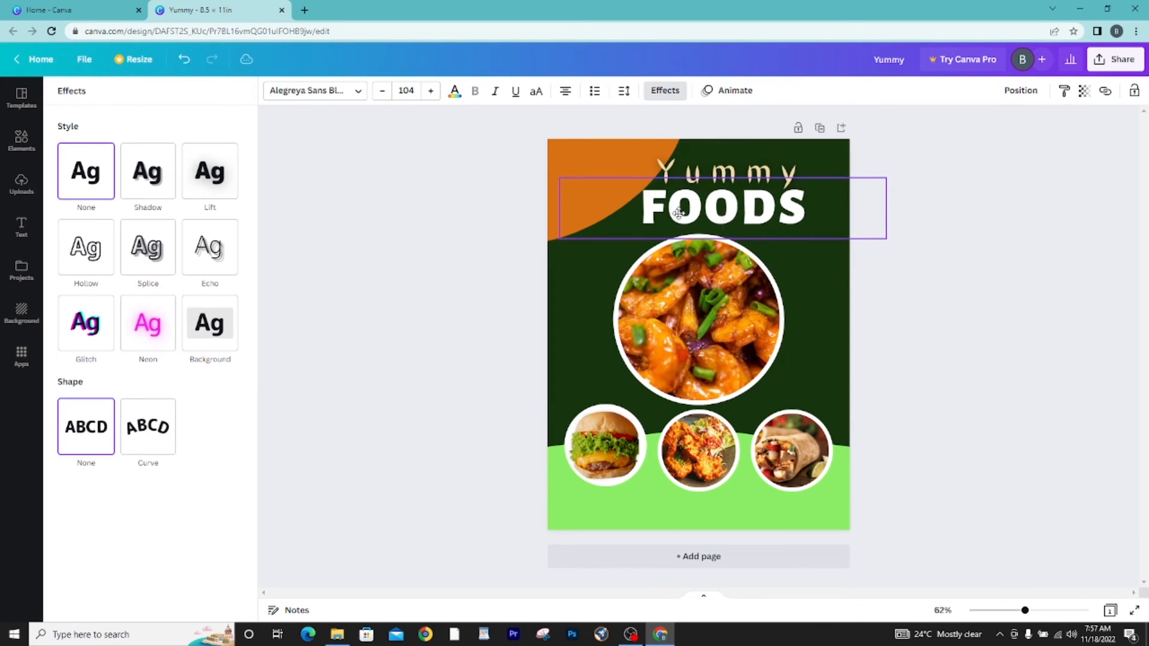
mouse_move(713, 167)
mouse_down()
mouse_move(655, 165)
mouse_move(695, 166)
mouse_up()
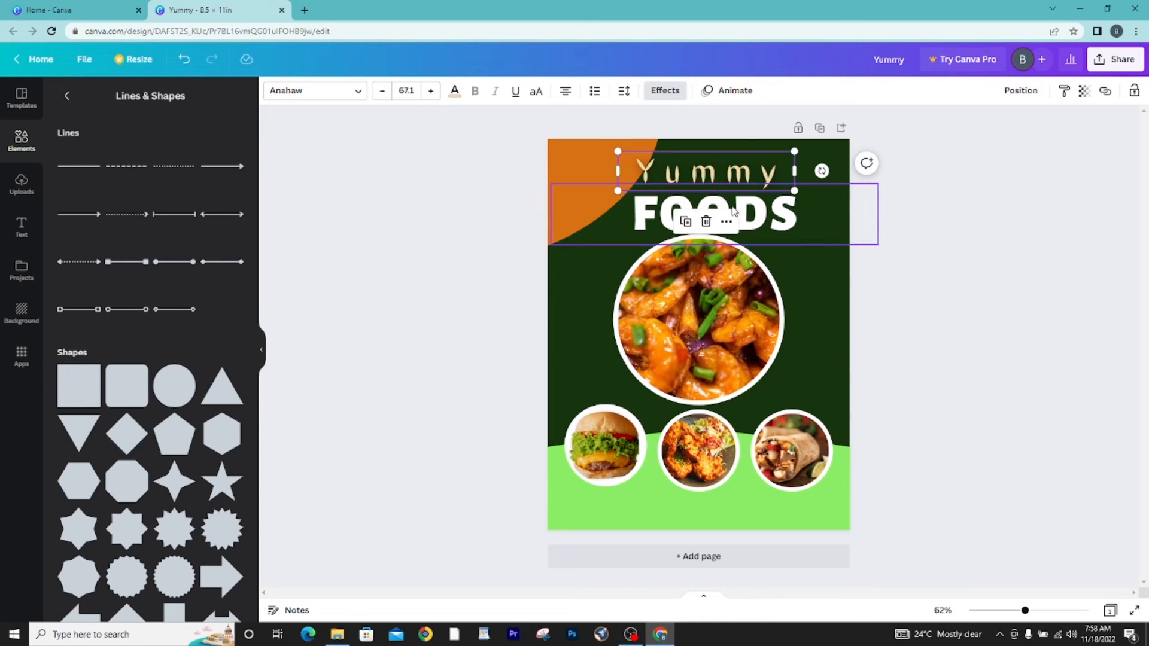
drag(731, 207, 727, 206)
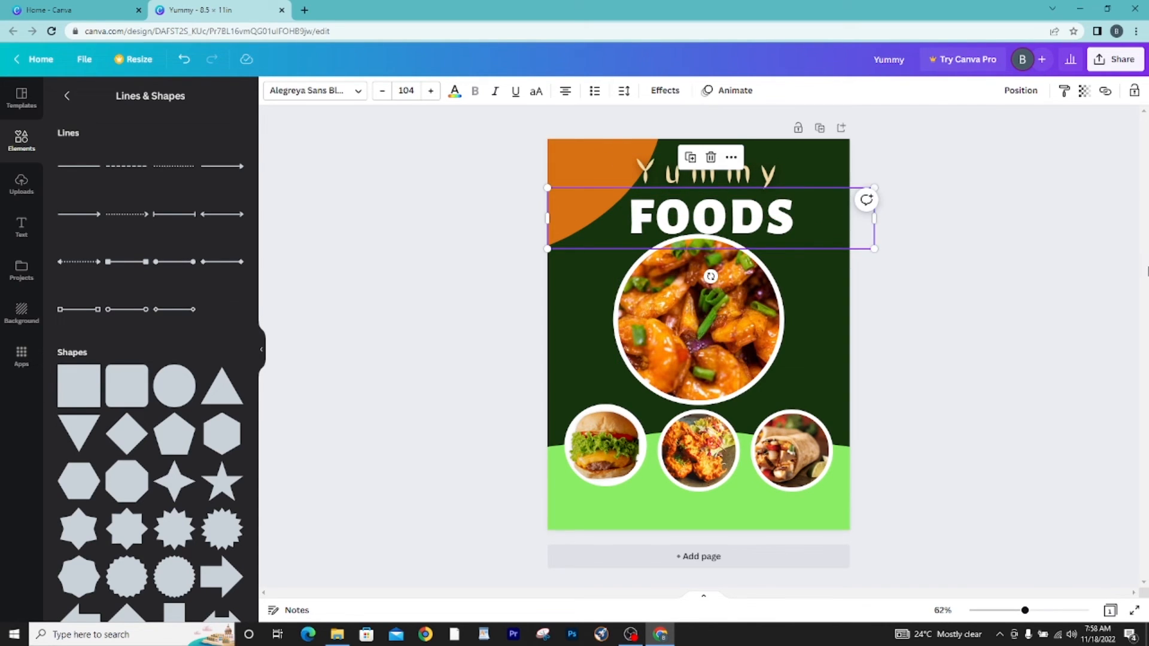
click(1076, 271)
drag(678, 175, 704, 178)
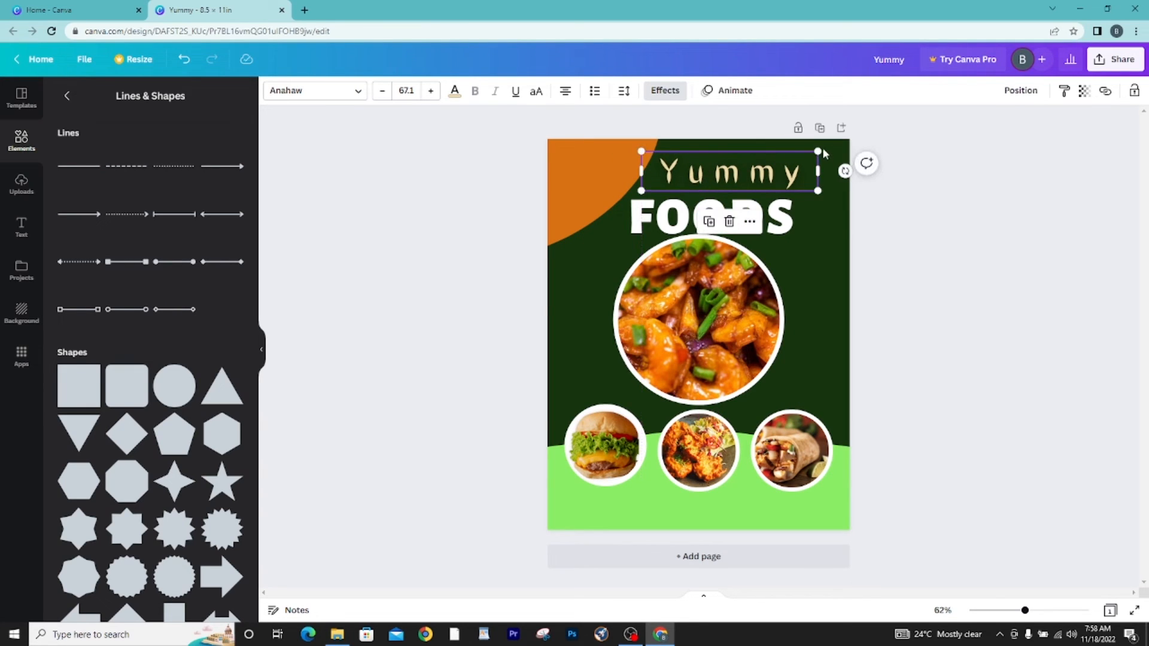
Shrink "Yummy" to size 39.4 and center it closely above "FOODS", lifting "FOODS" slightly off the shrimp photo.
drag(817, 149, 742, 180)
click(729, 188)
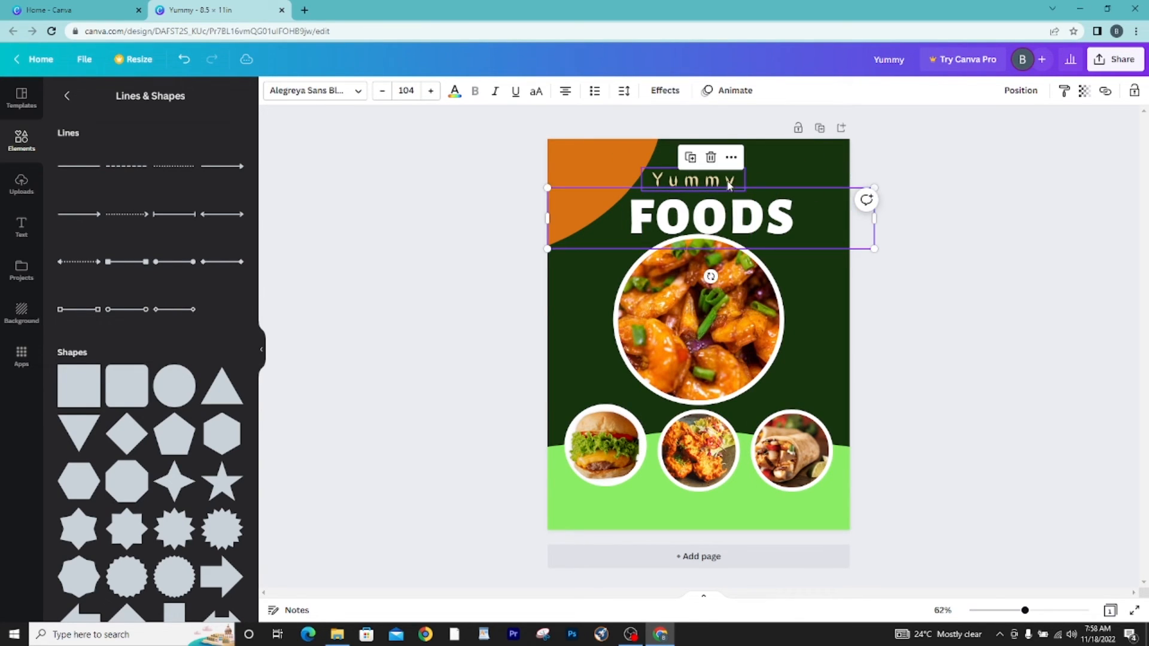
click(815, 164)
drag(707, 184, 715, 179)
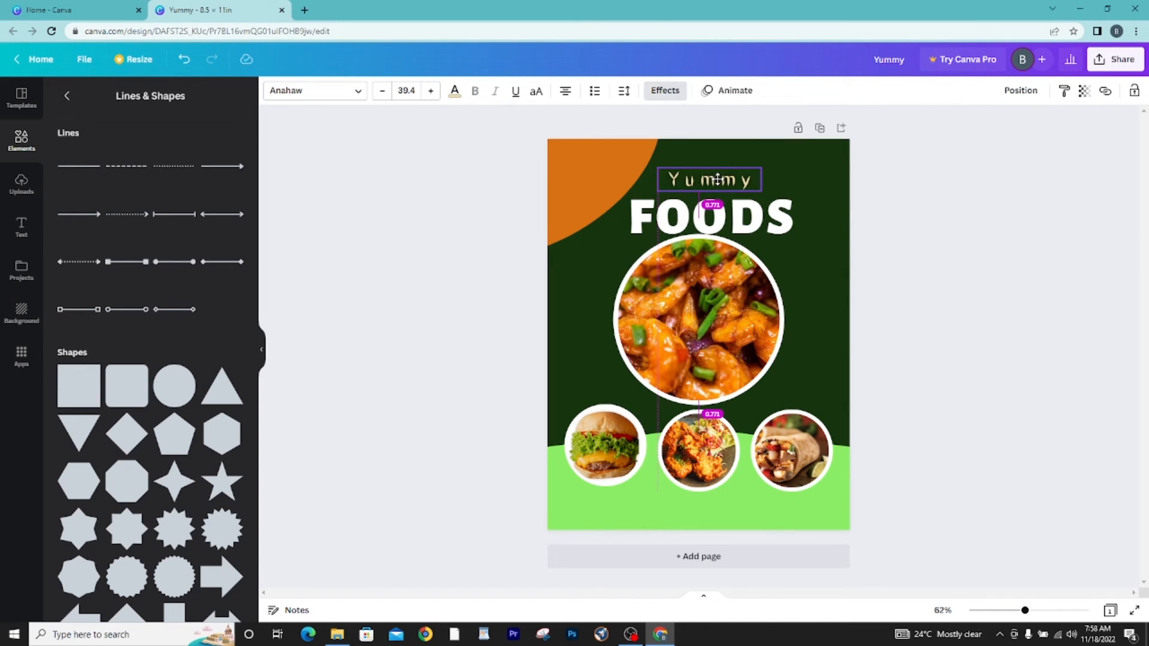
drag(718, 180, 730, 217)
click(731, 216)
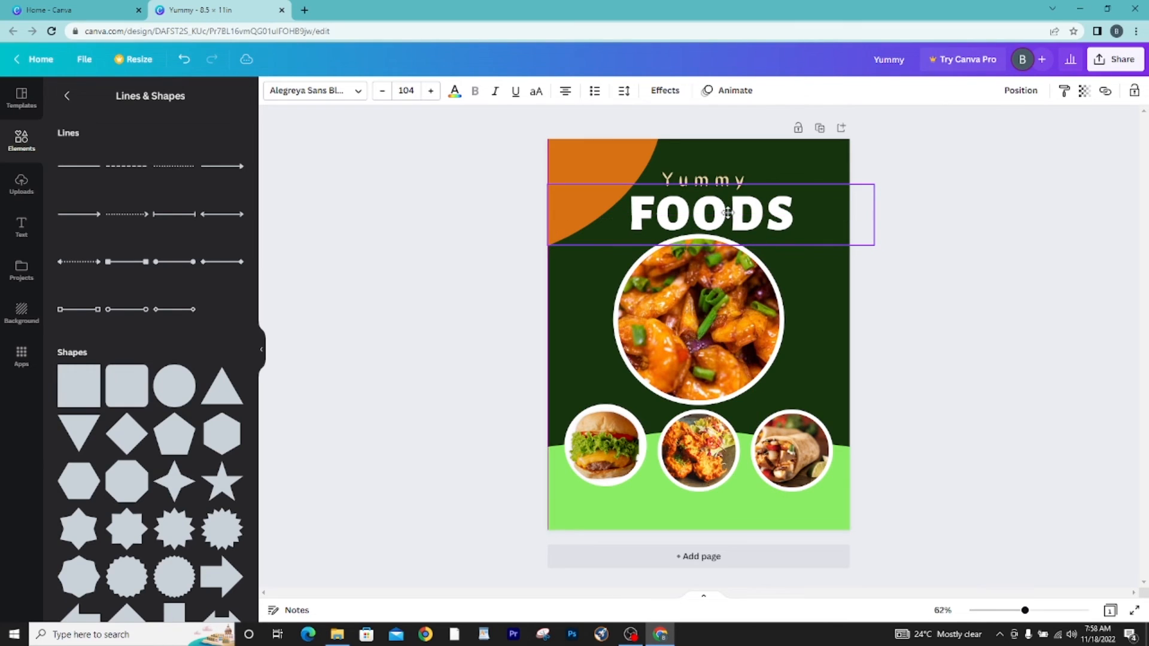
click(1006, 206)
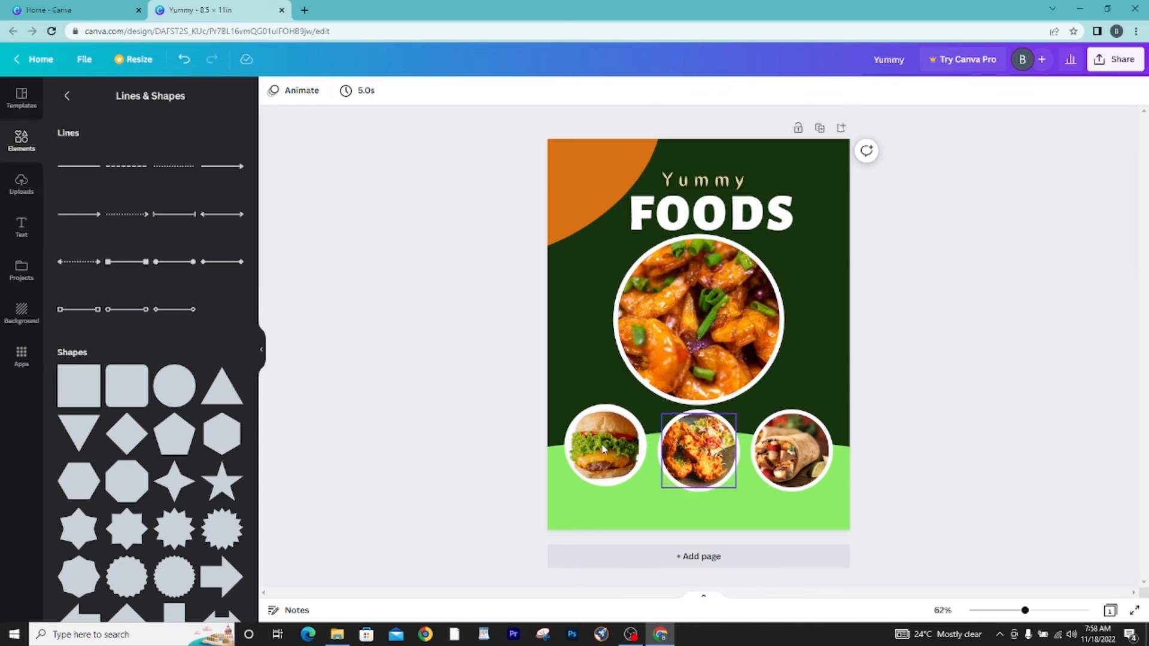
Add a subheading reading "50% Off" and place it on the green shape below the fried chicken photo.
click(23, 227)
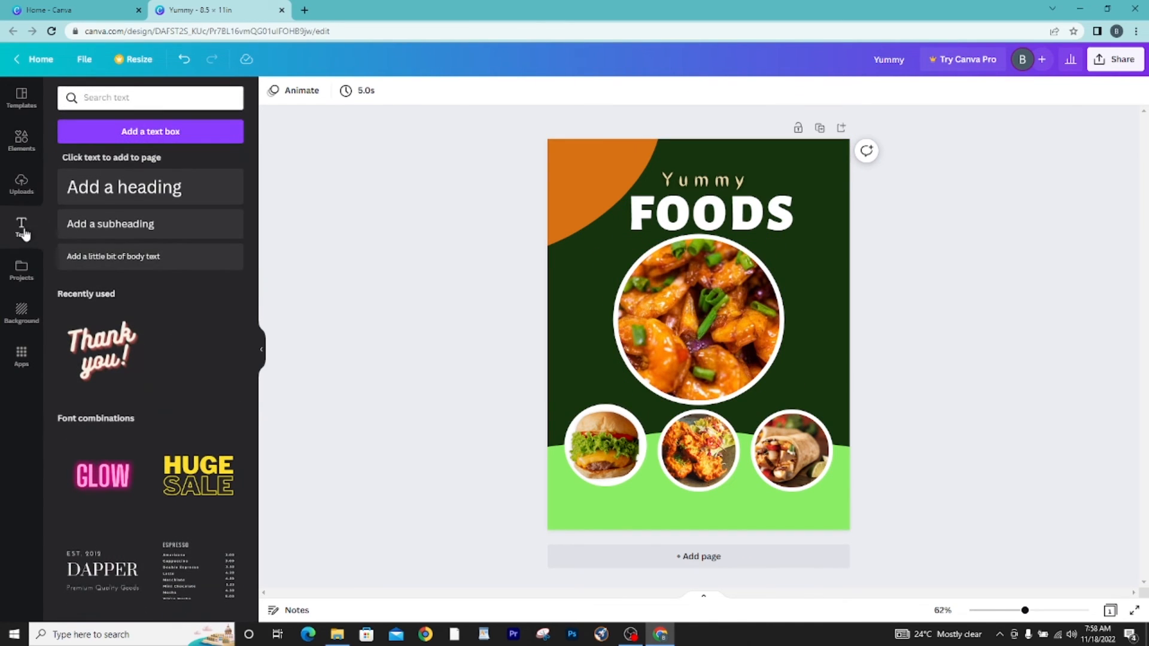
click(122, 232)
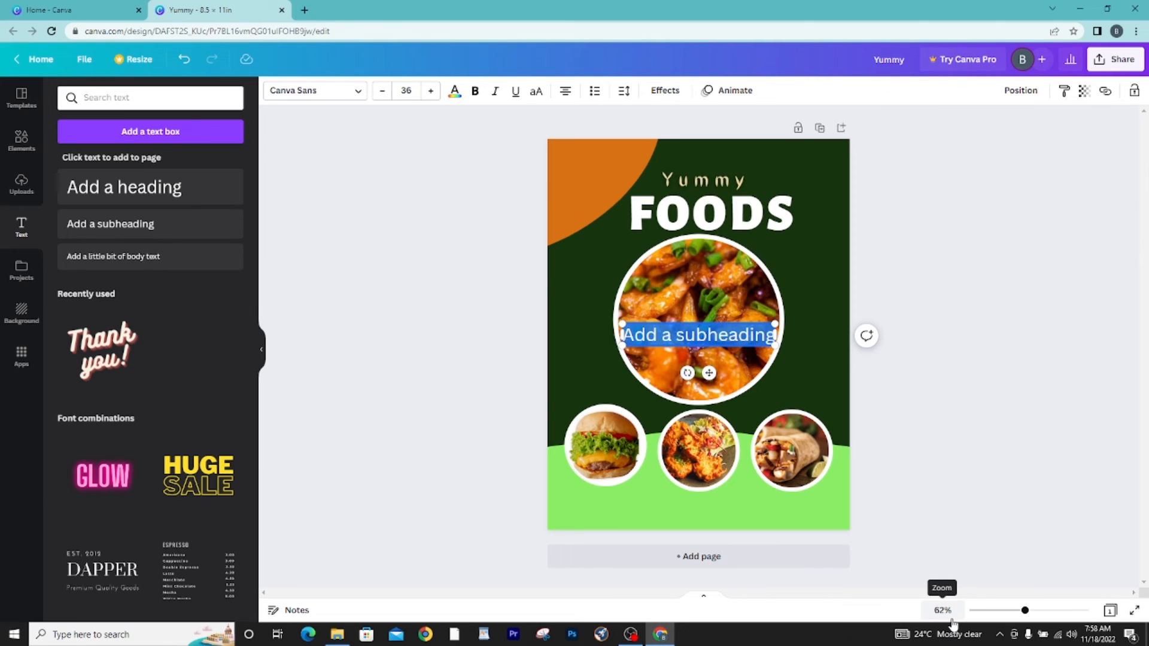
text(50% Off)
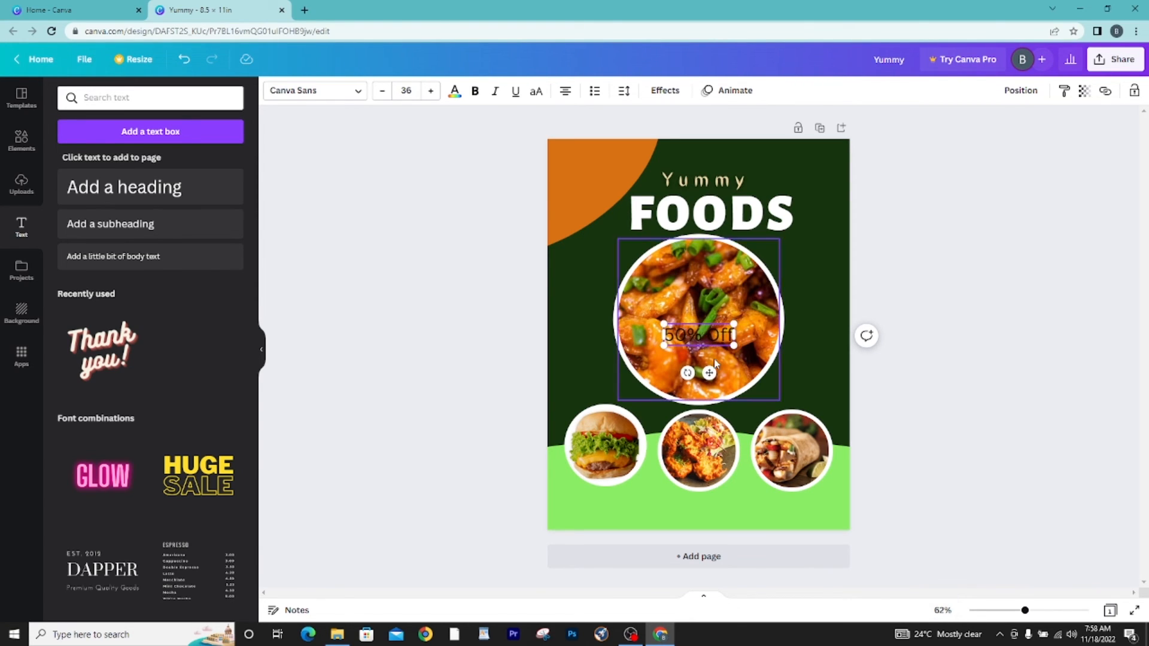
drag(709, 372, 705, 539)
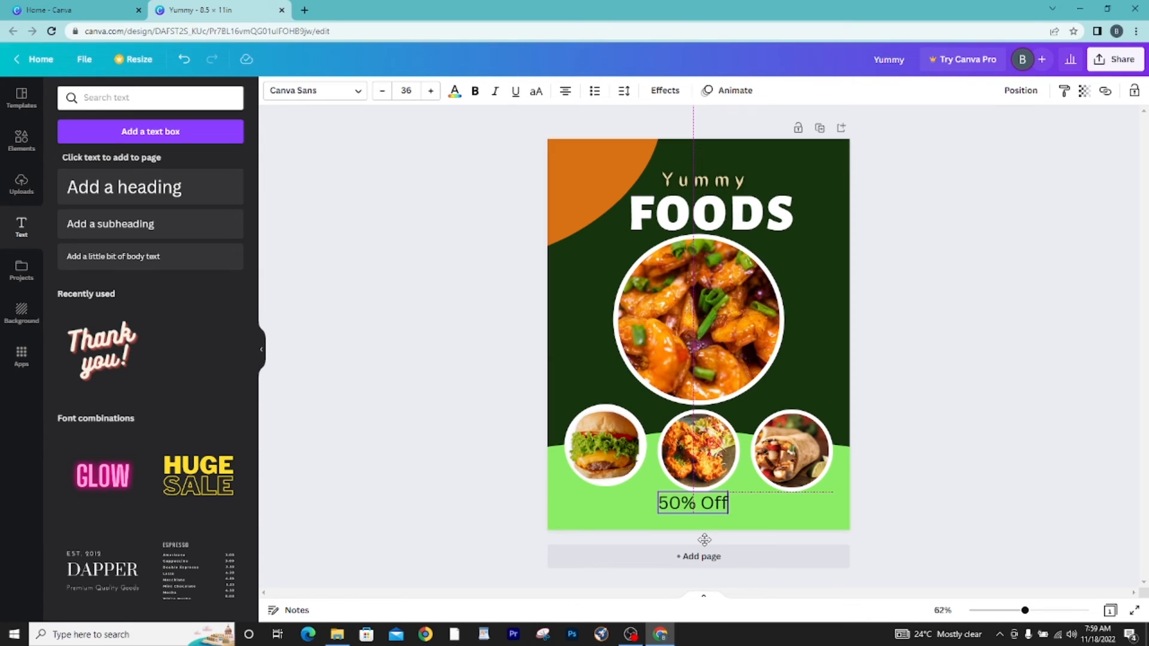
drag(704, 540, 705, 539)
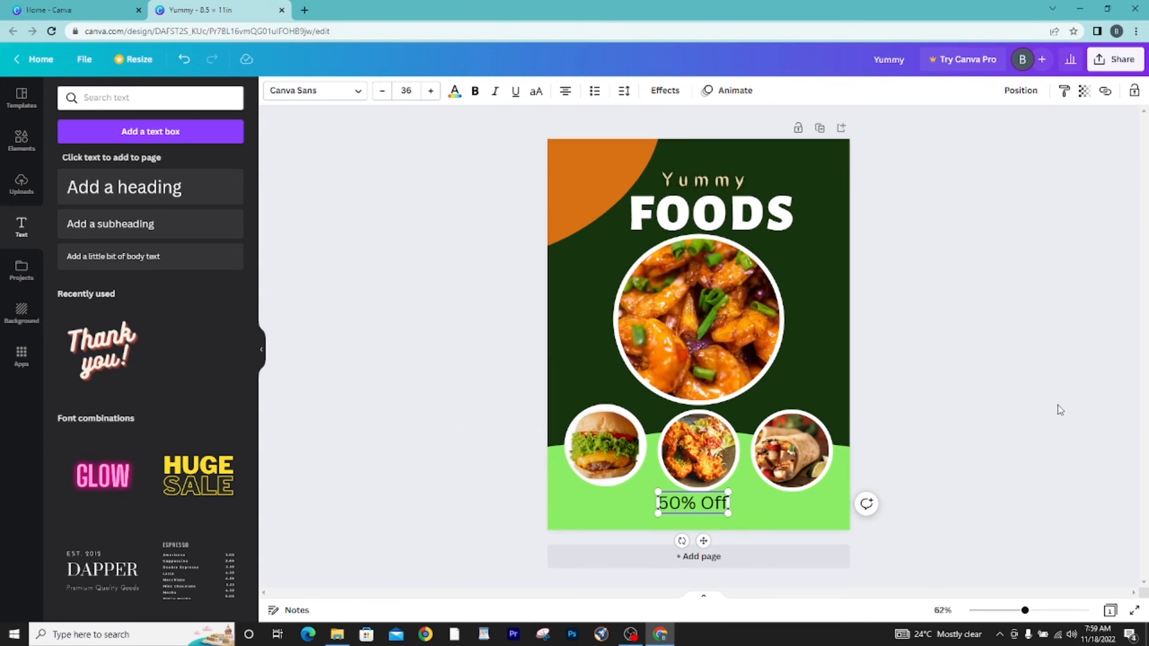
click(1057, 405)
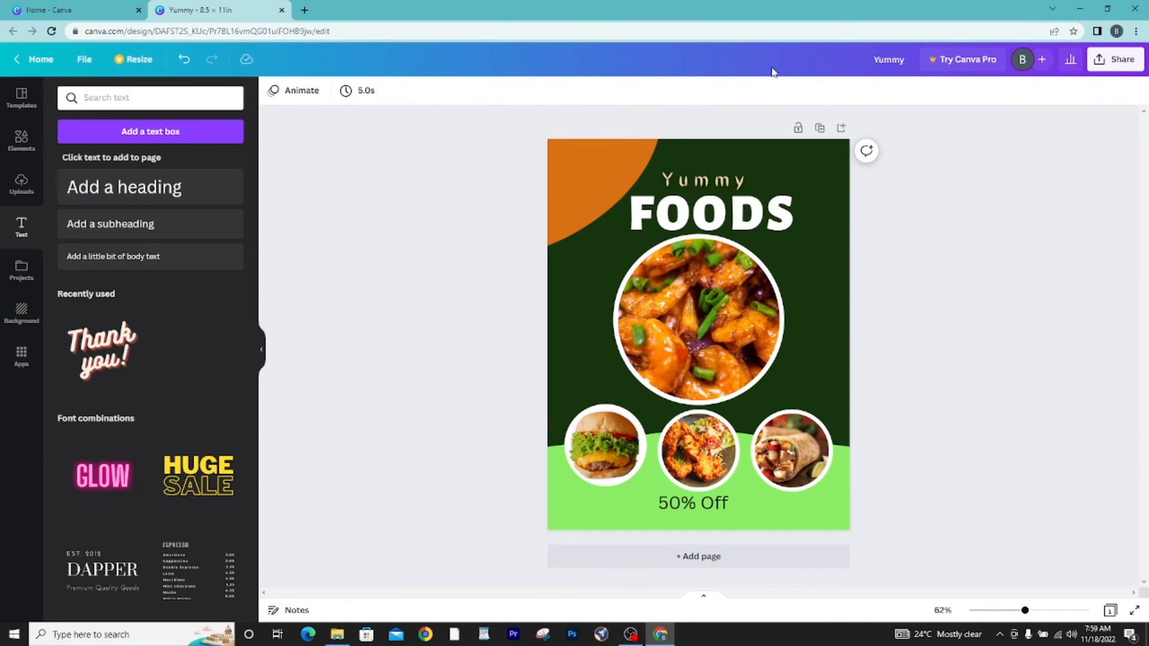
click(772, 292)
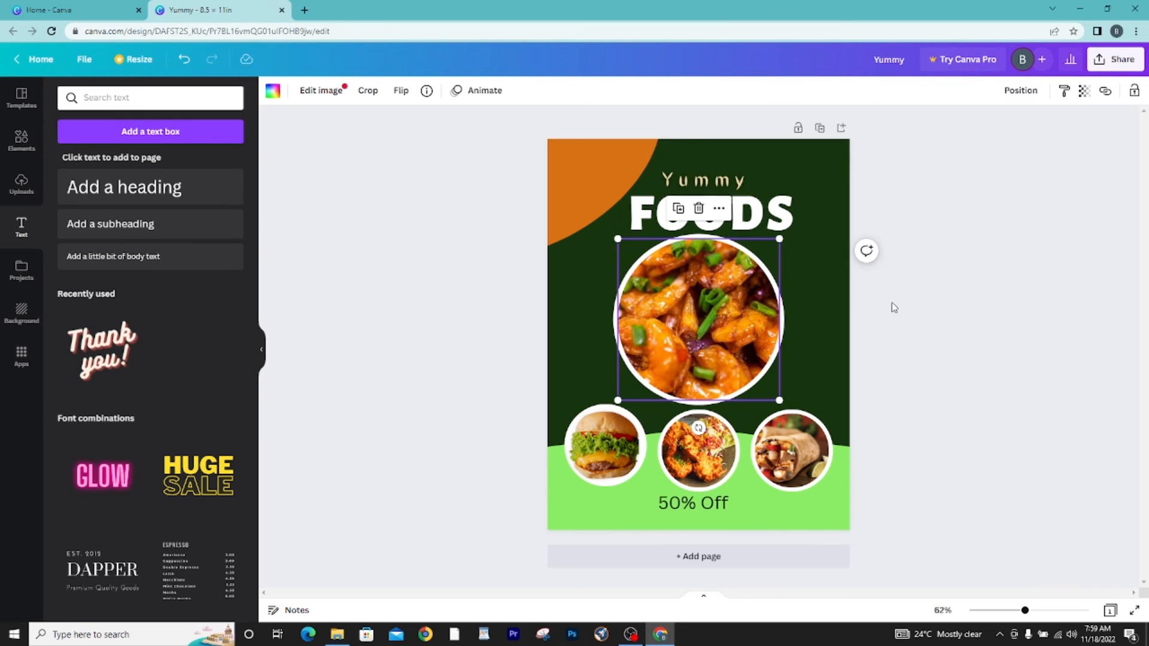
click(997, 310)
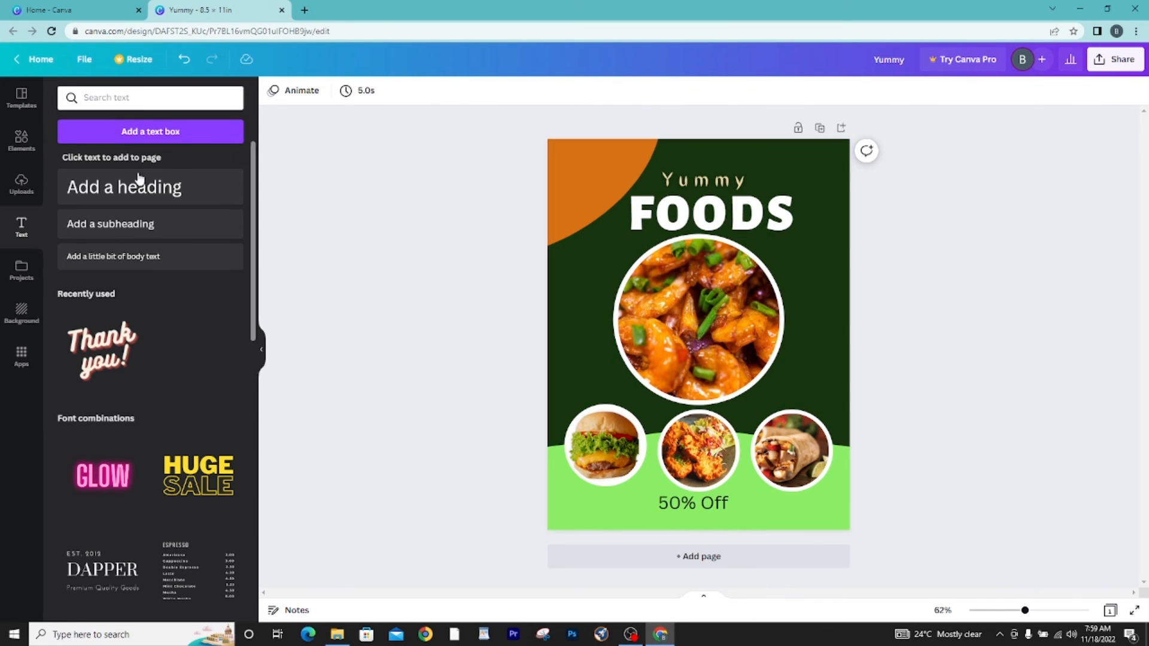
Add a subheading reading "Order Now", rotate it diagonally, shrink it to size 26.8 and fit it on two lines inside the orange shape.
click(99, 225)
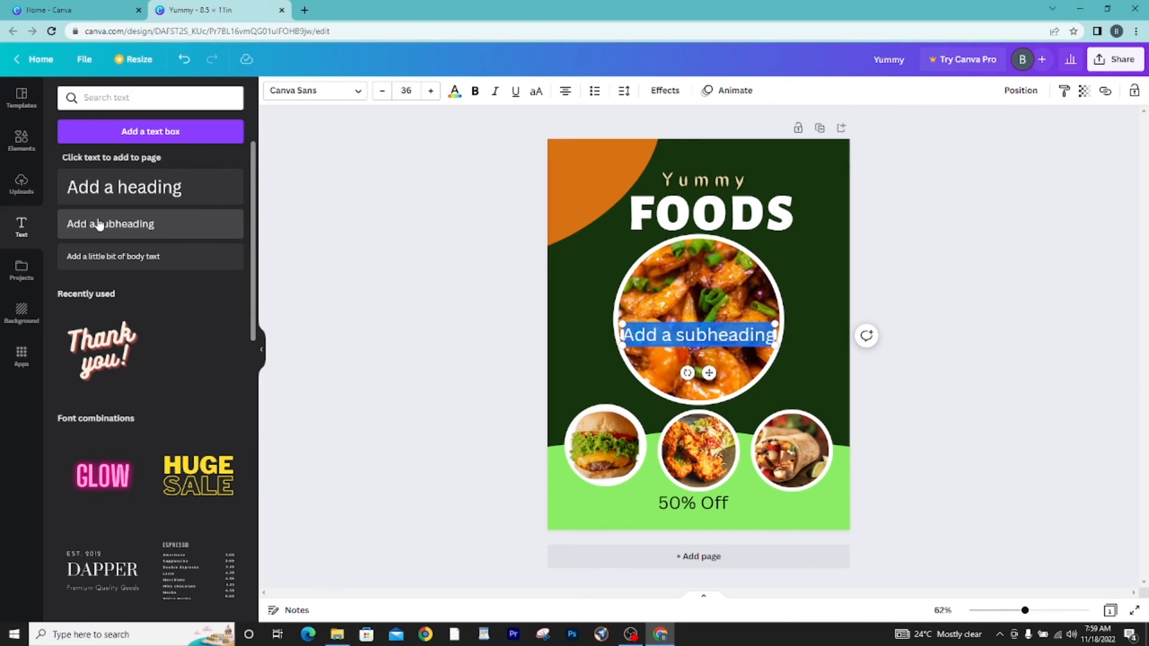
text(Order)
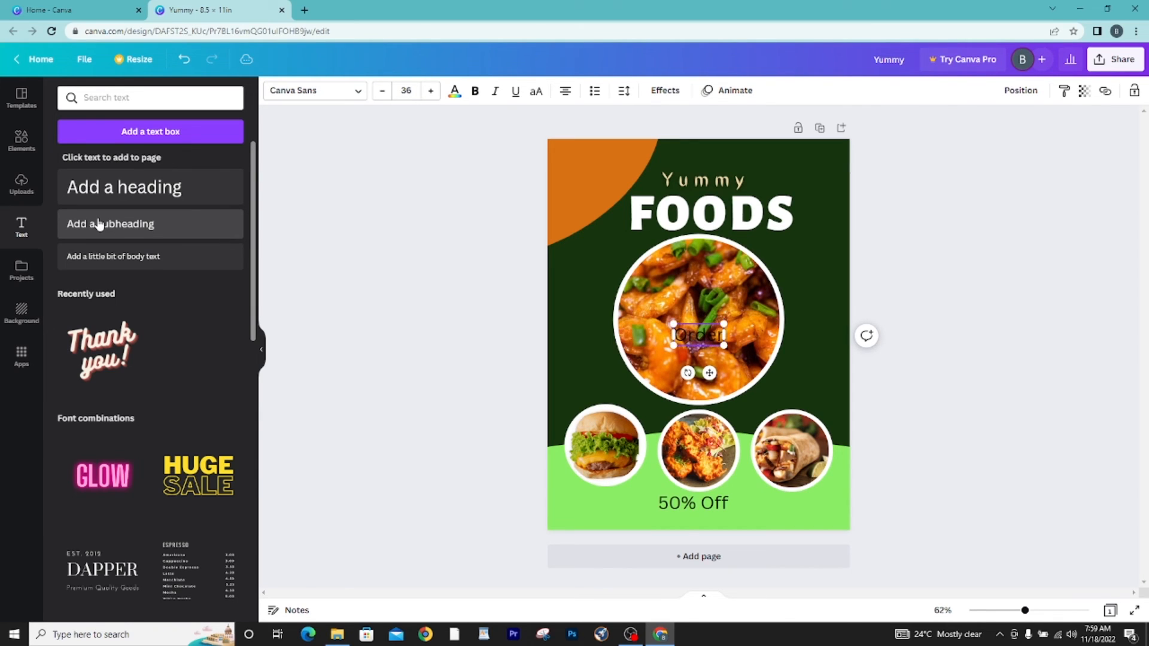
text( Now)
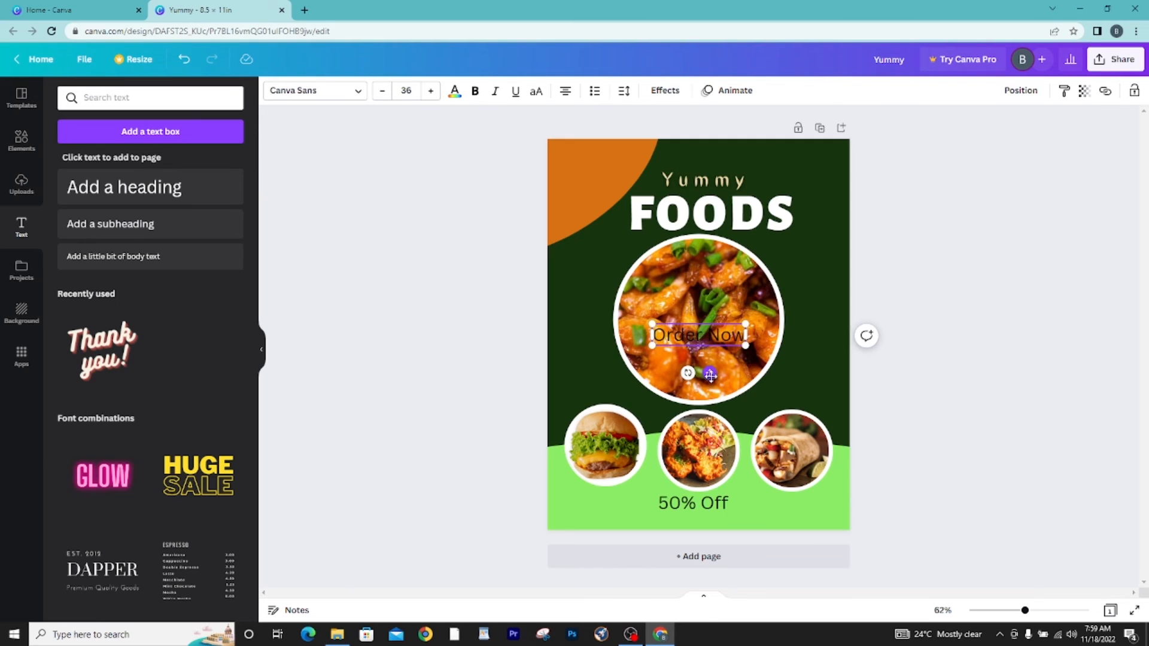
drag(710, 372, 630, 201)
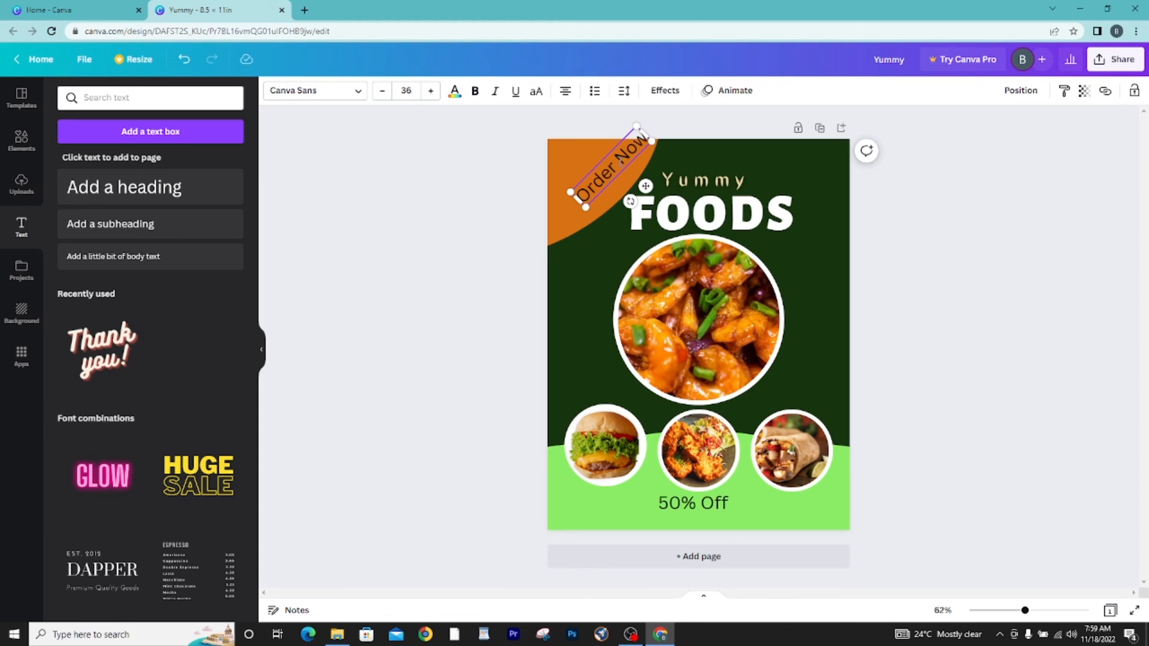
drag(643, 134, 629, 147)
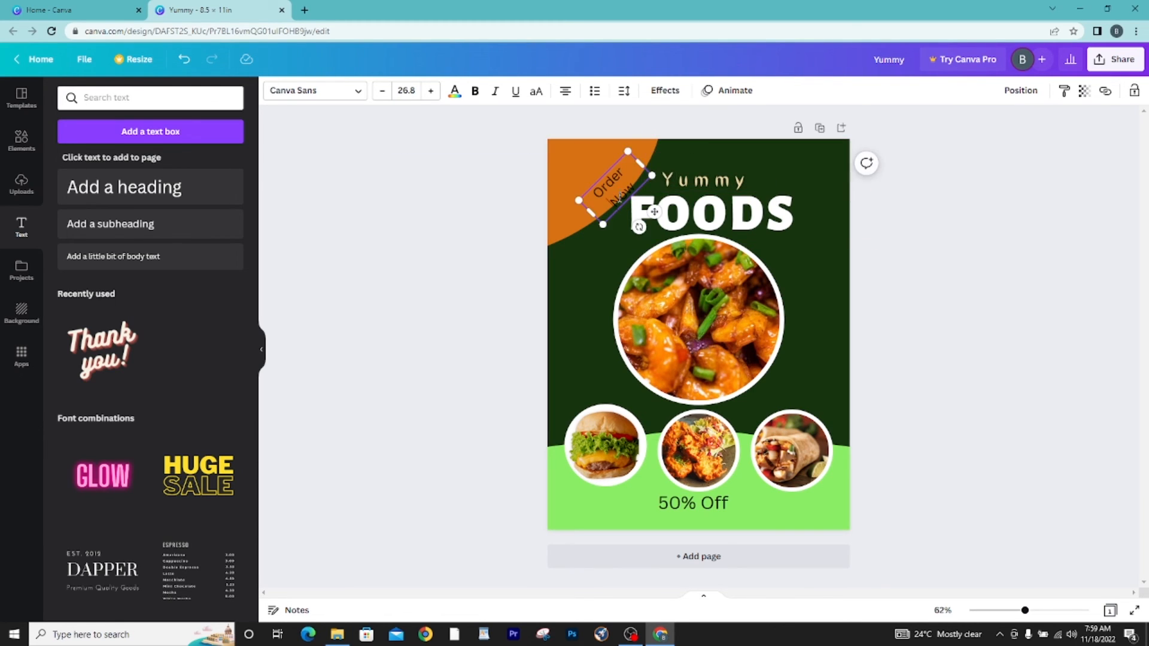
drag(654, 211, 629, 204)
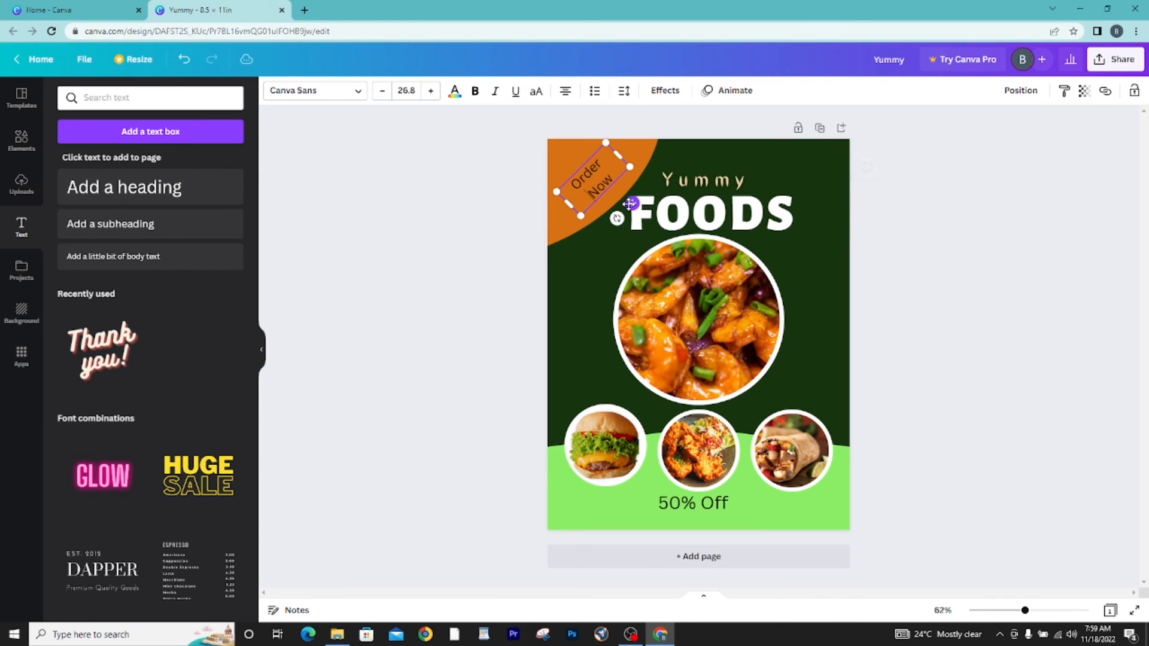
Style "Order Now" in the Bernoru font with white color and tighten its text box within the orange shape.
click(355, 96)
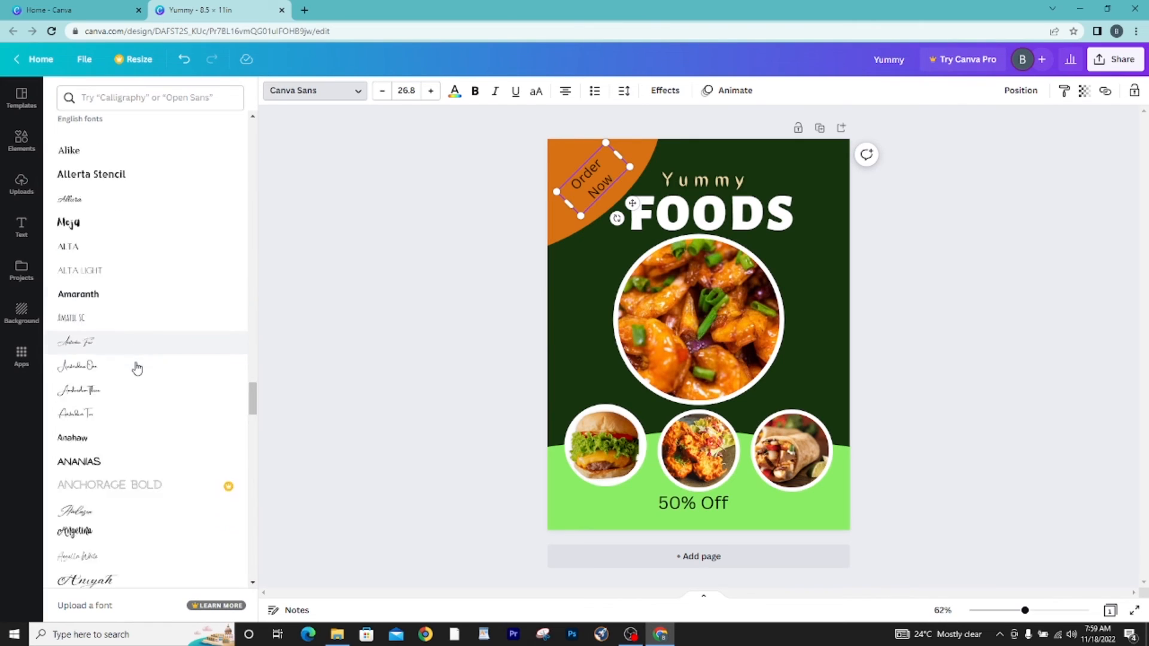
scroll(137, 368, down, 20)
click(96, 344)
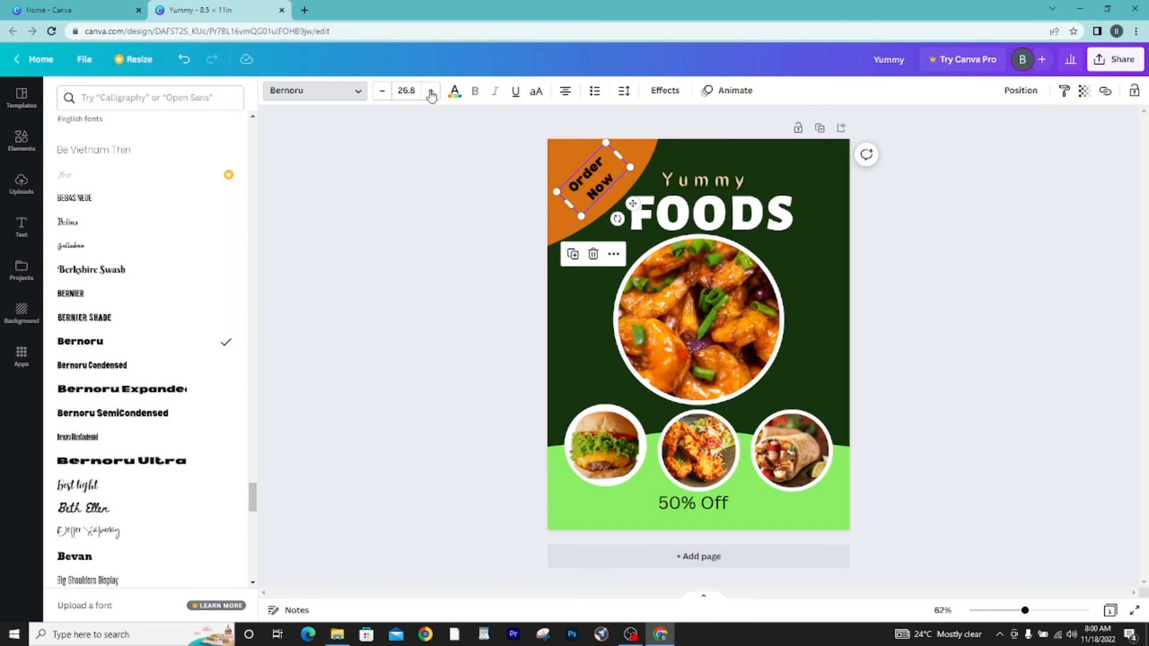
click(454, 93)
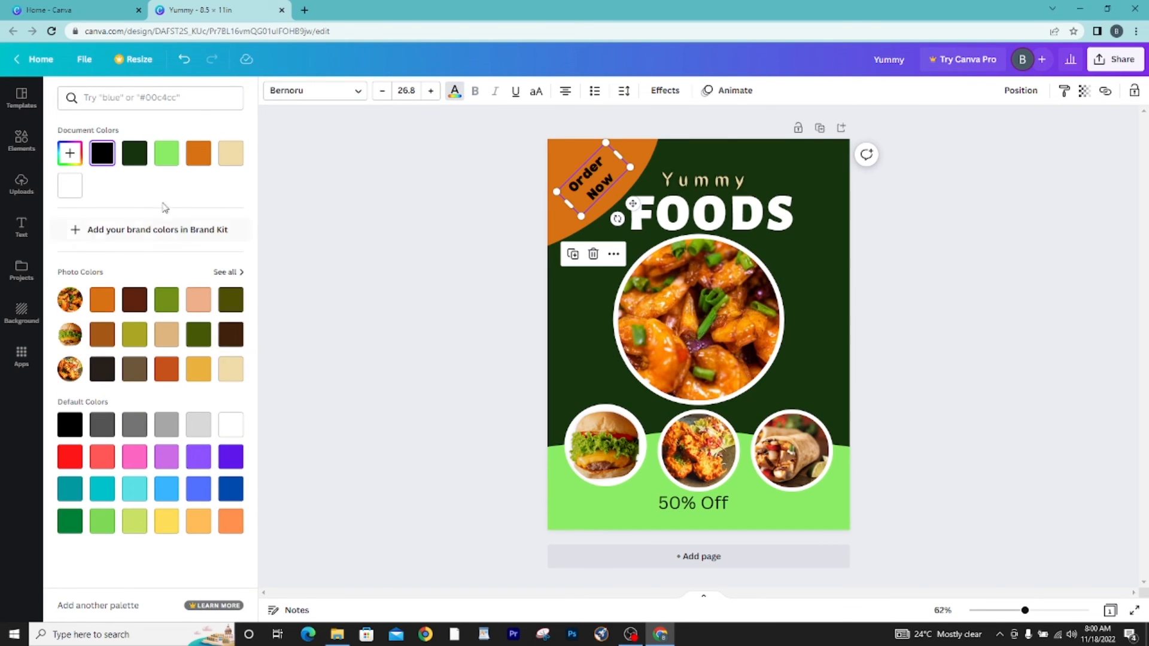
click(166, 154)
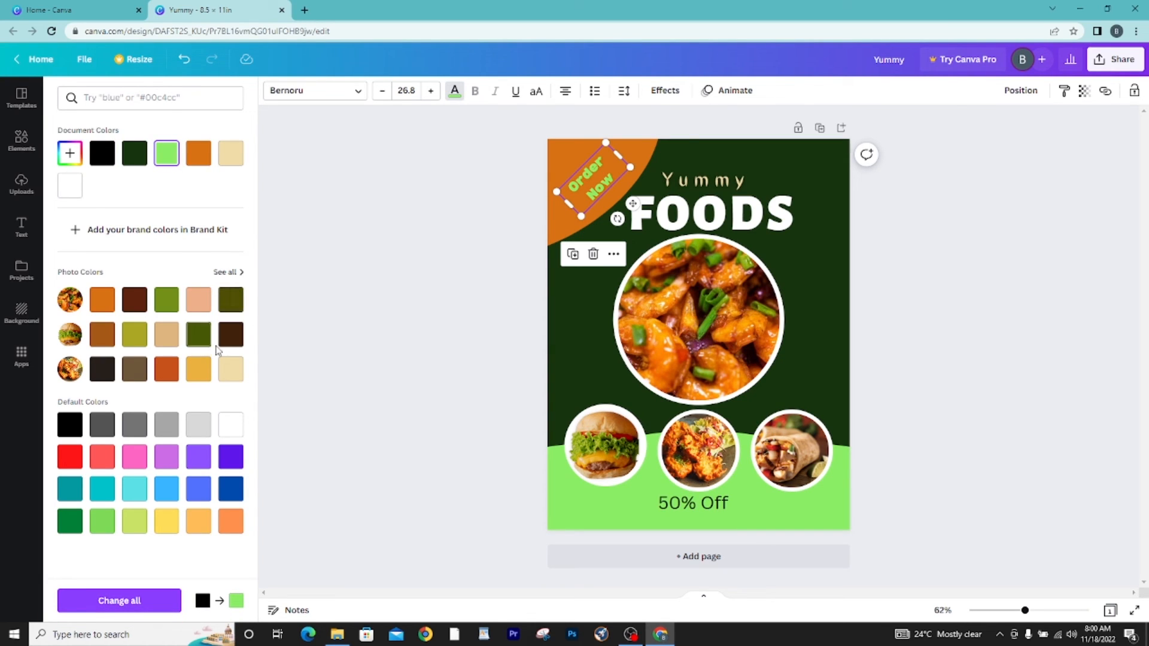
click(232, 419)
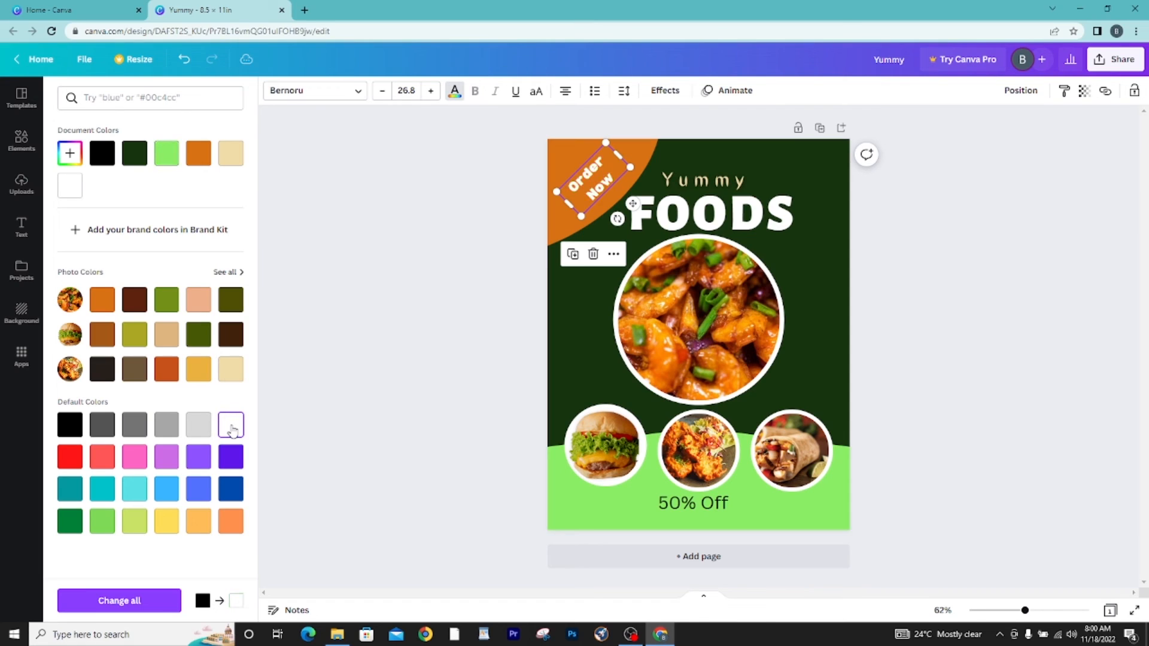
drag(620, 147, 598, 173)
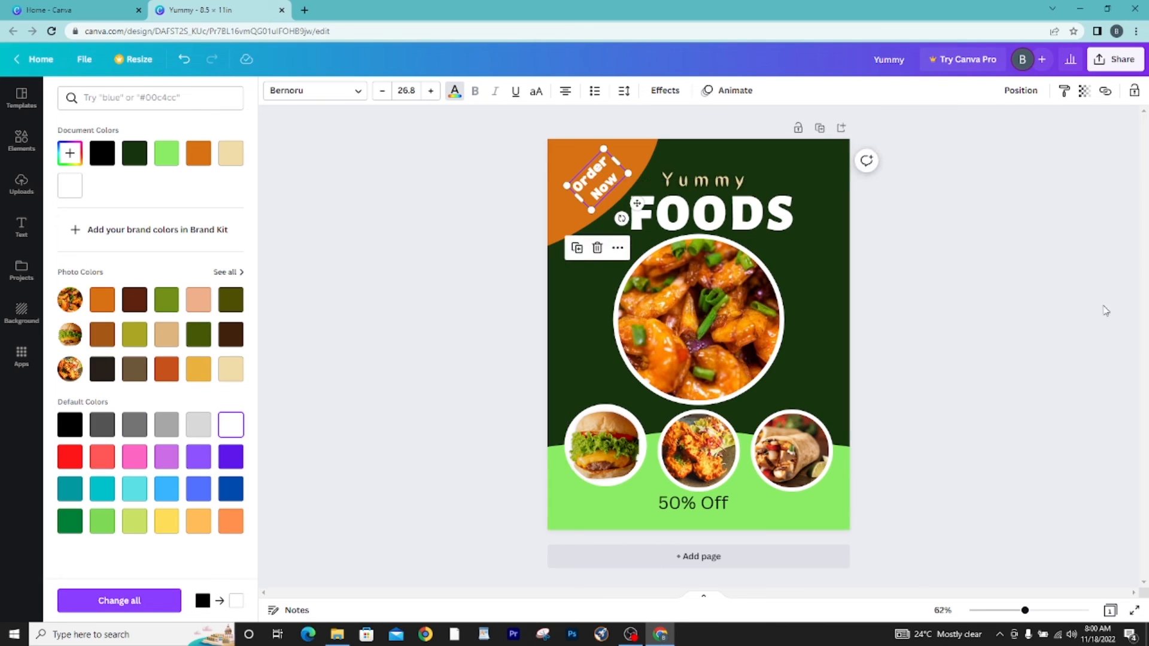
click(1044, 290)
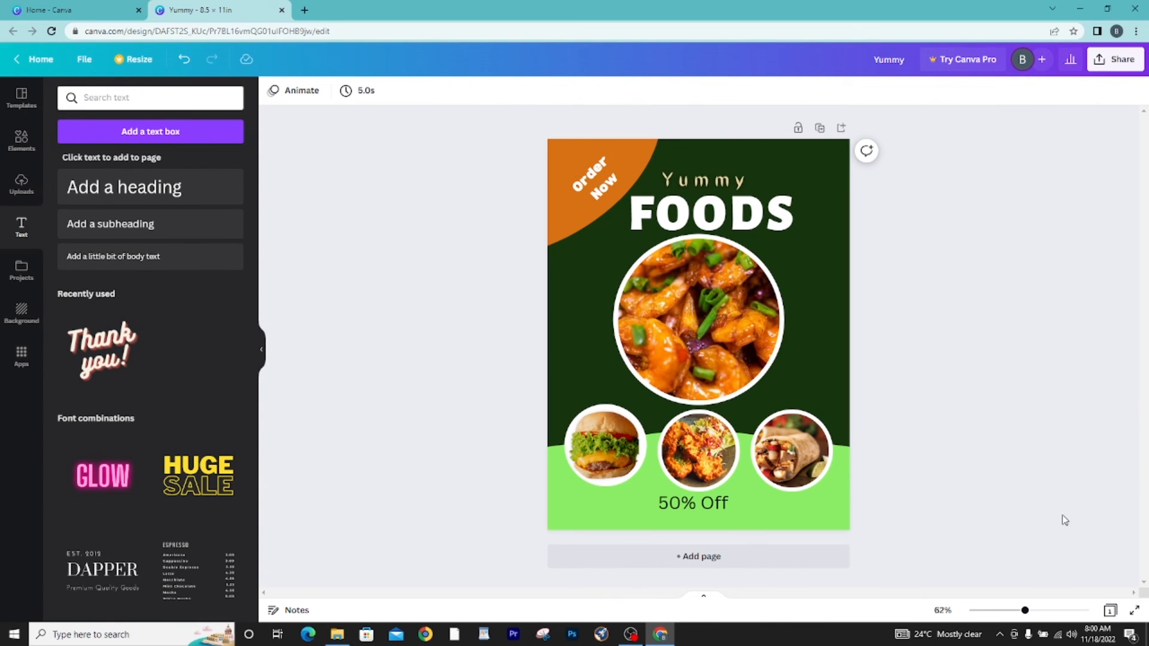
Nudge the "50% Off" text slightly sideways toward the wrap photo on the green shape.
drag(928, 587, 466, 425)
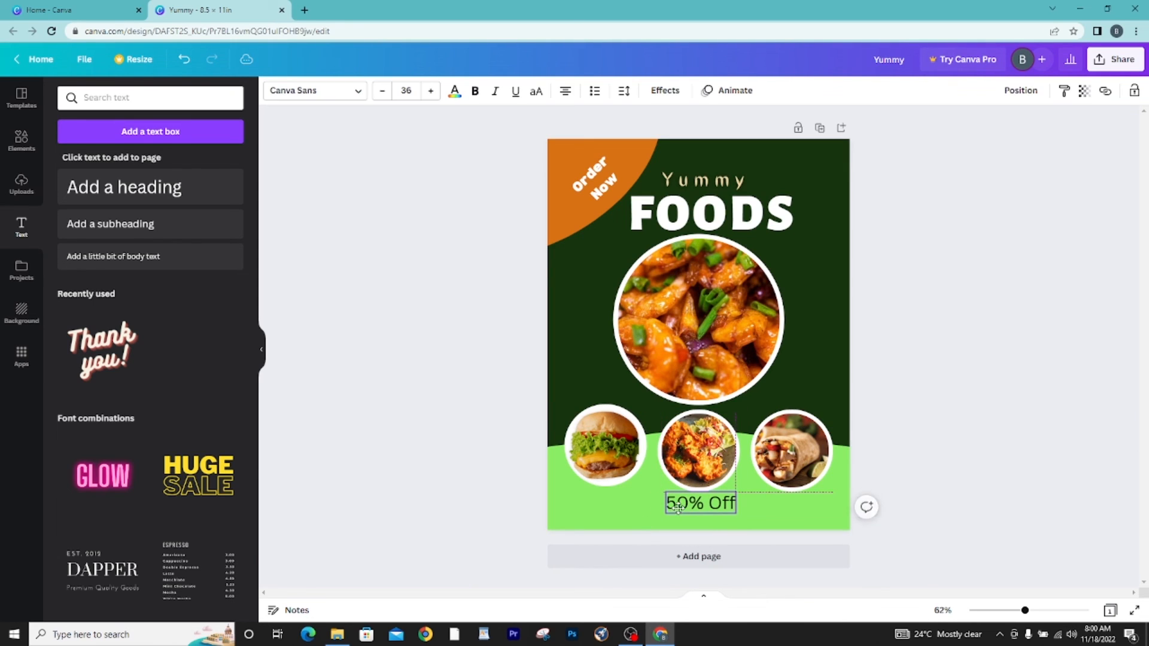
click(678, 508)
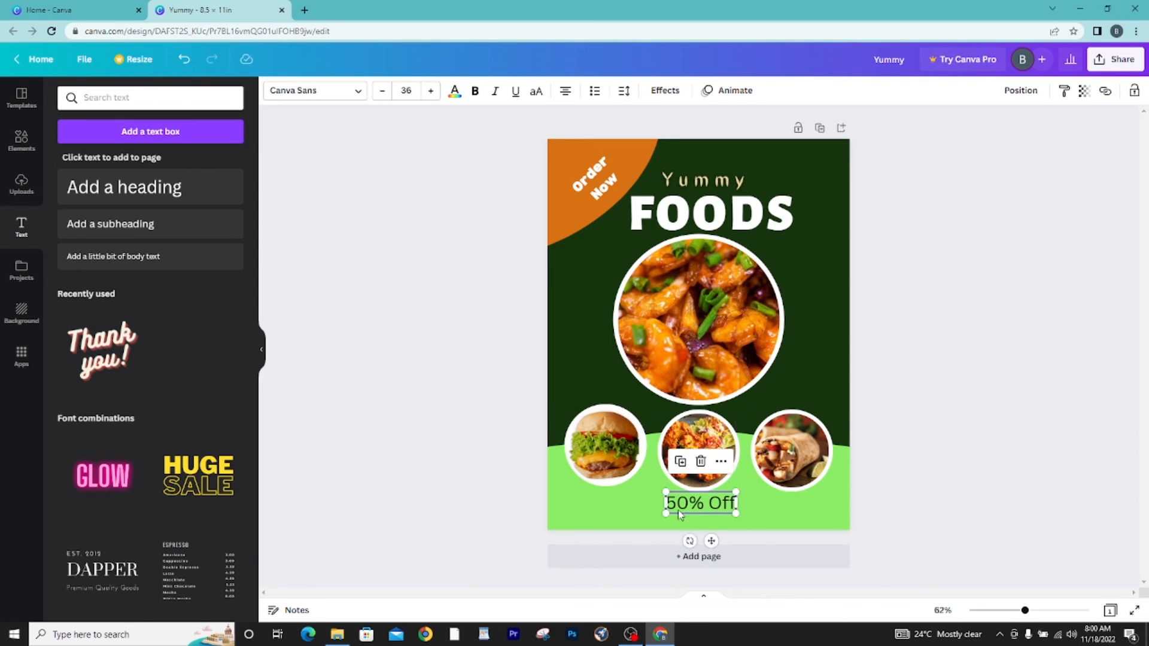
click(990, 334)
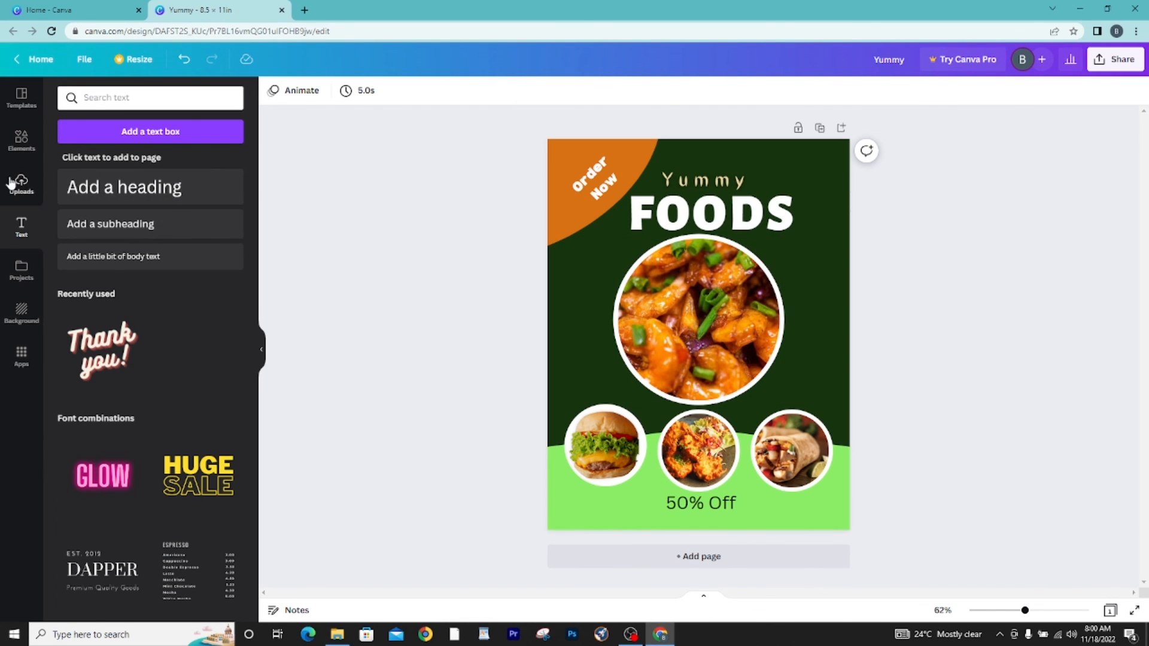
Add a square shape and stretch it into a thin horizontal band spanning the page across the middle of the shrimp photo.
click(21, 140)
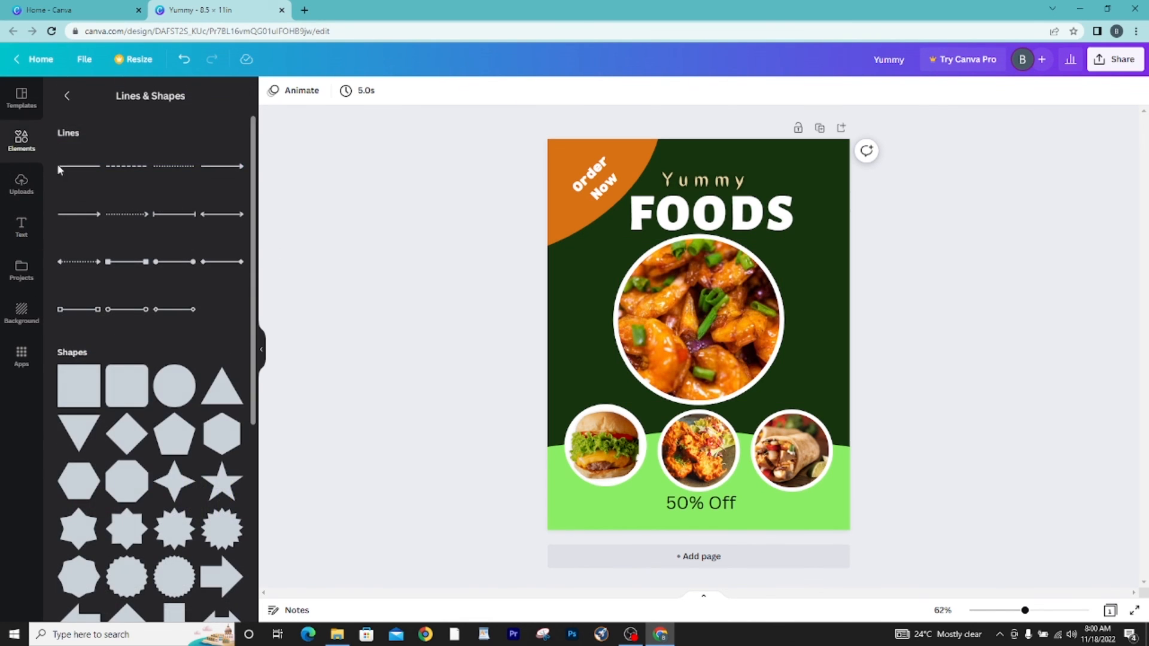
click(71, 384)
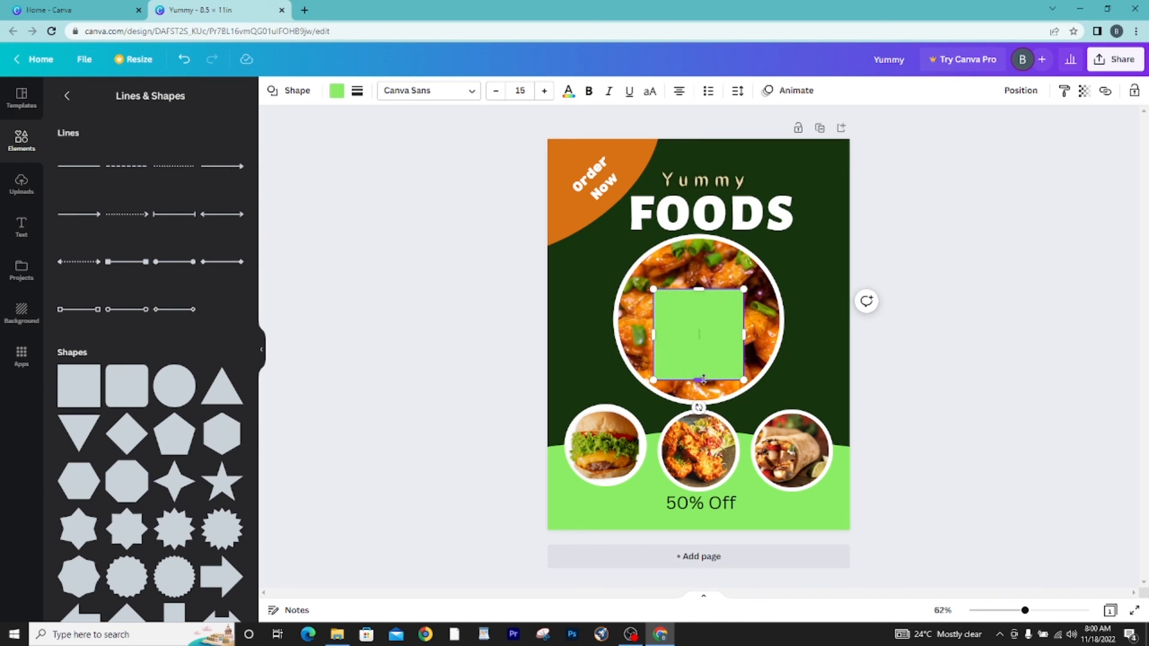
drag(699, 384, 712, 336)
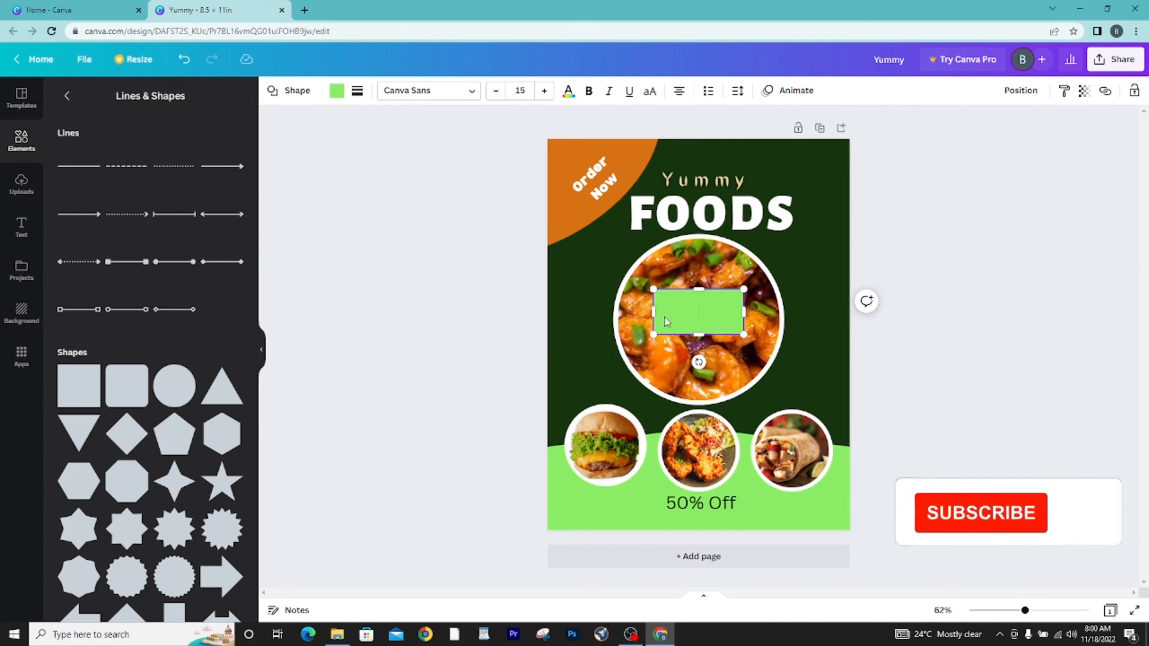
drag(655, 311, 443, 312)
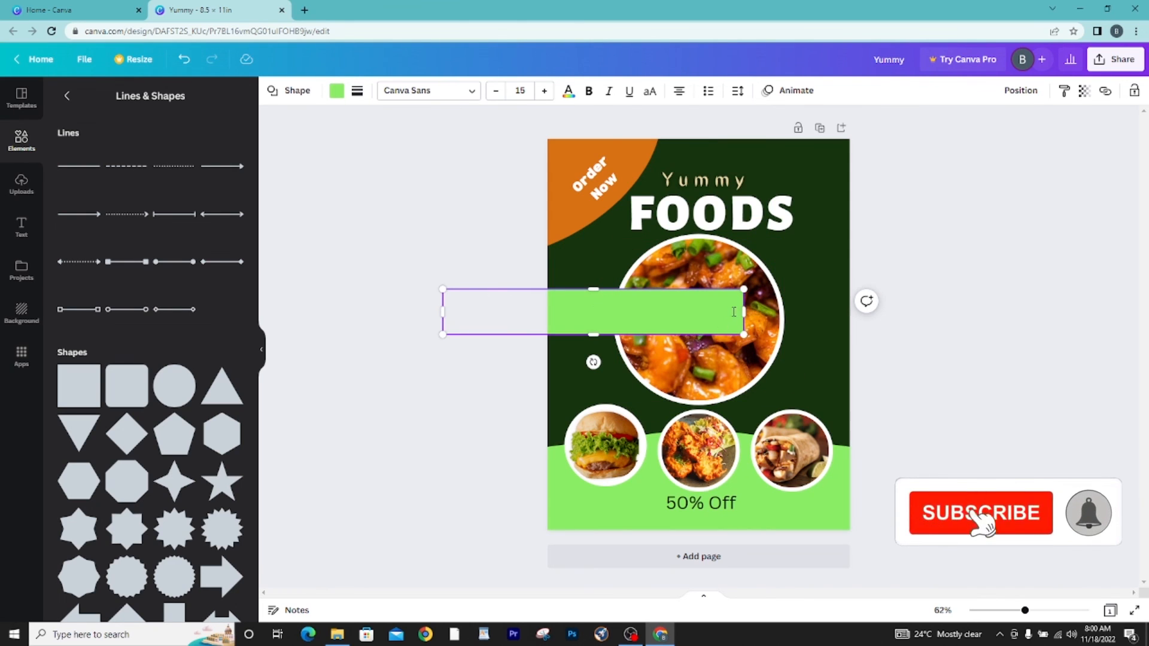
drag(744, 311, 991, 312)
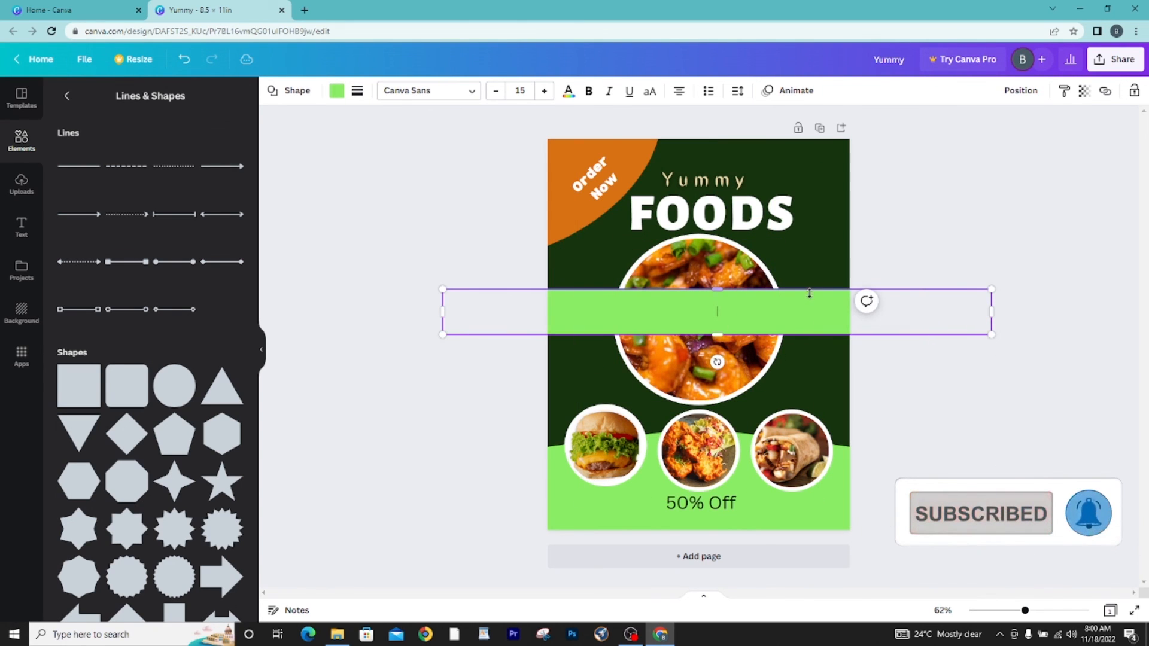
click(949, 398)
drag(815, 313, 816, 320)
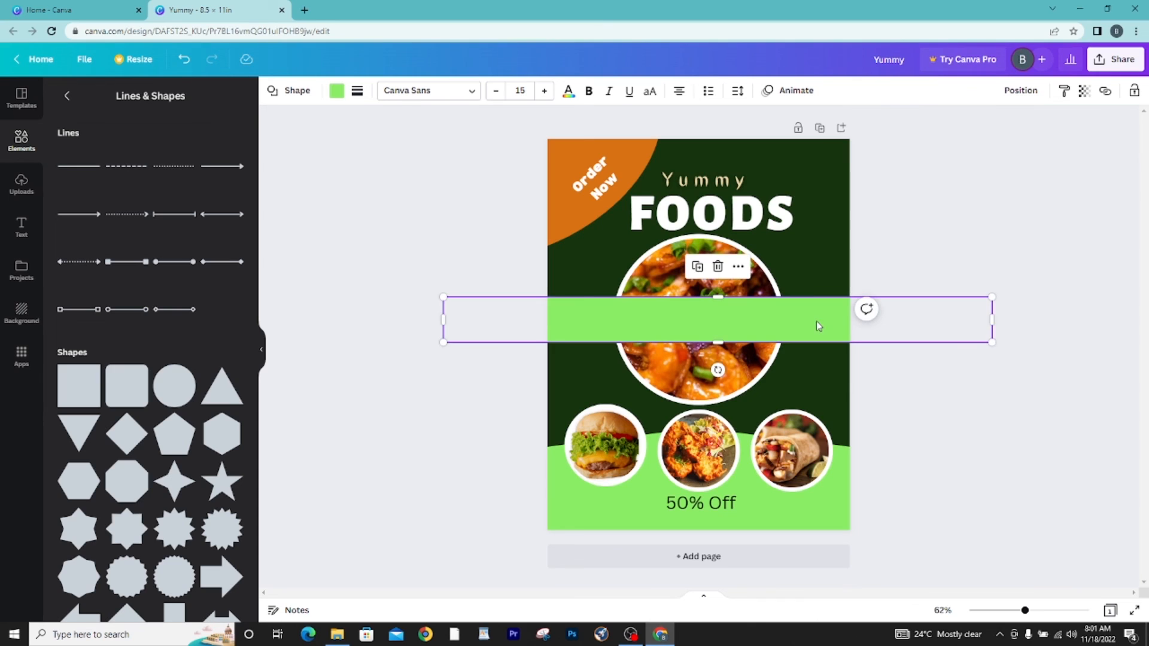
Send the horizontal band backward behind the shrimp photo and fill it with white.
click(1021, 90)
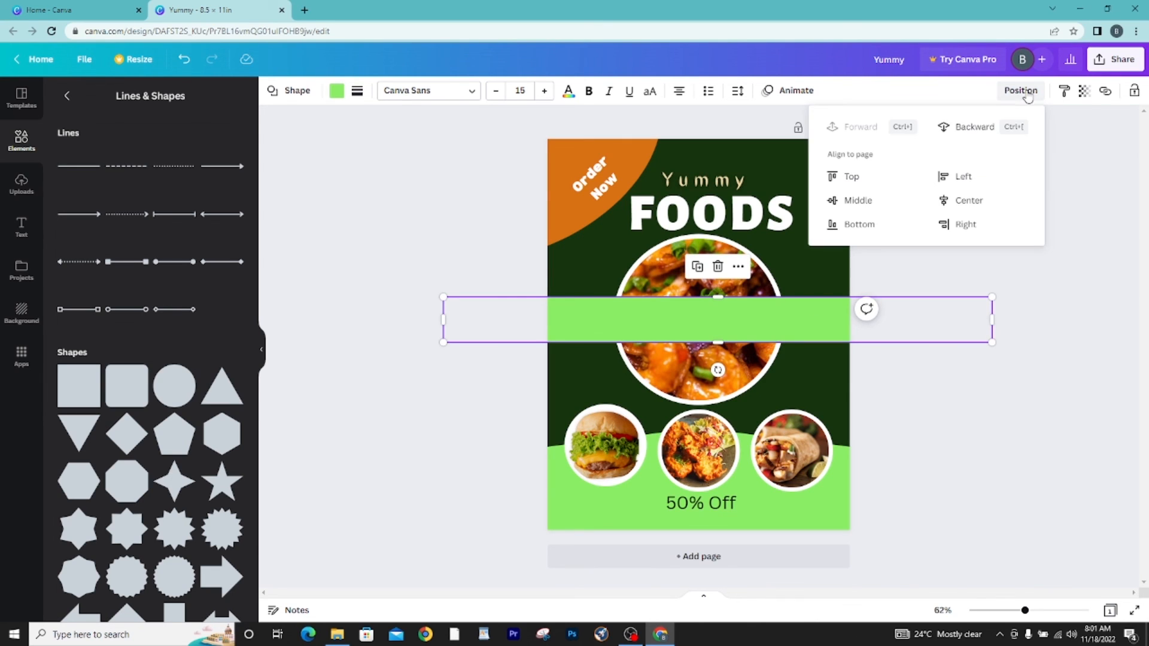
click(974, 128)
click(974, 128)
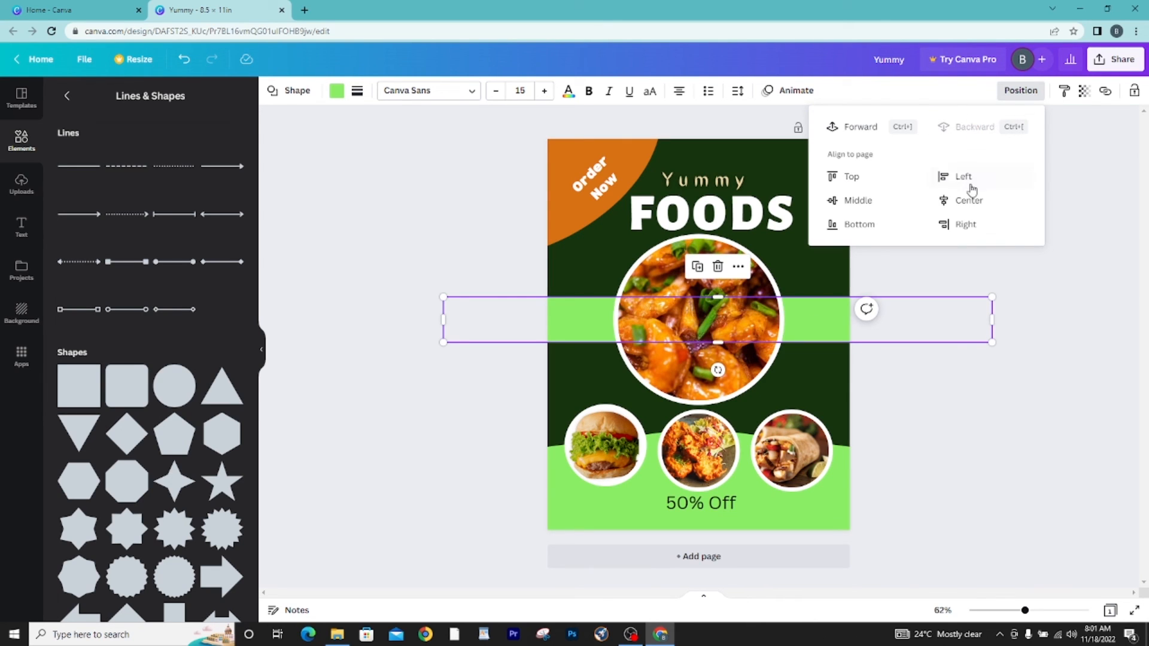
click(336, 91)
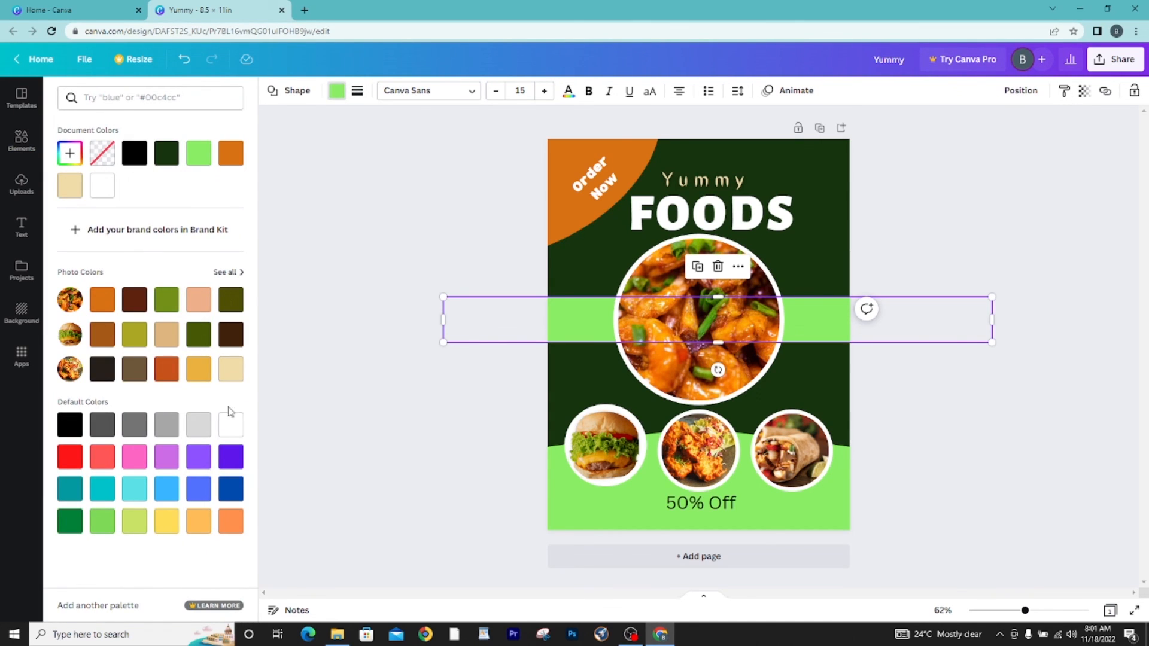
click(231, 425)
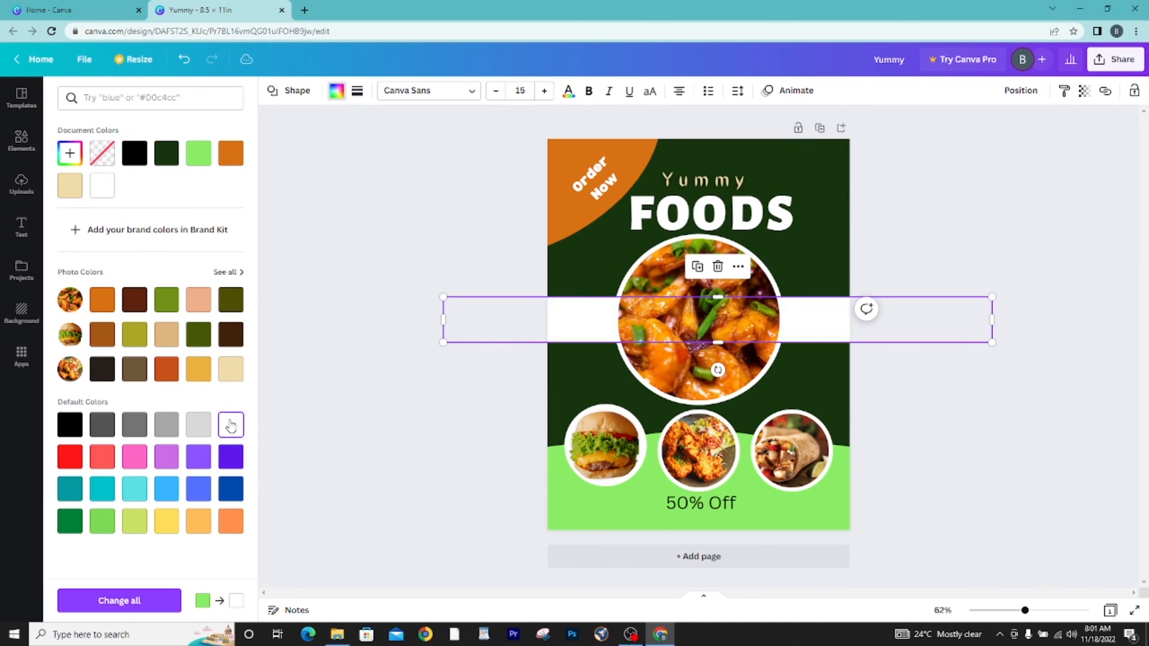
click(952, 427)
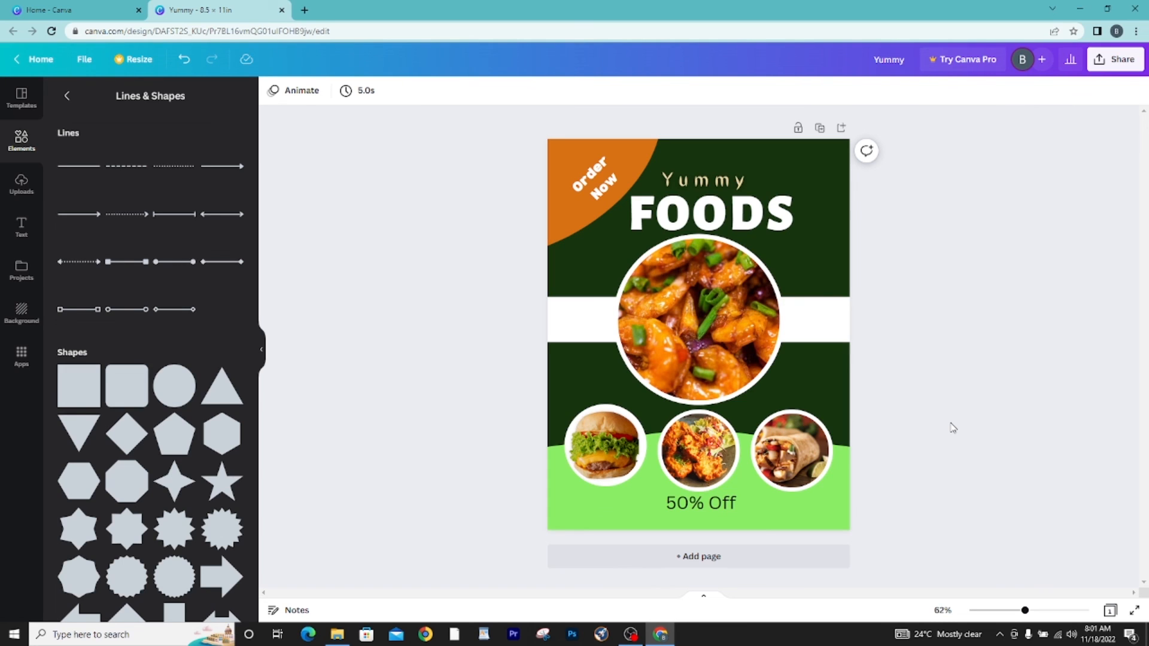
Widen the "Yummy" text box, increase its letter spacing and center the word above "FOODS".
click(708, 179)
drag(755, 179, 819, 180)
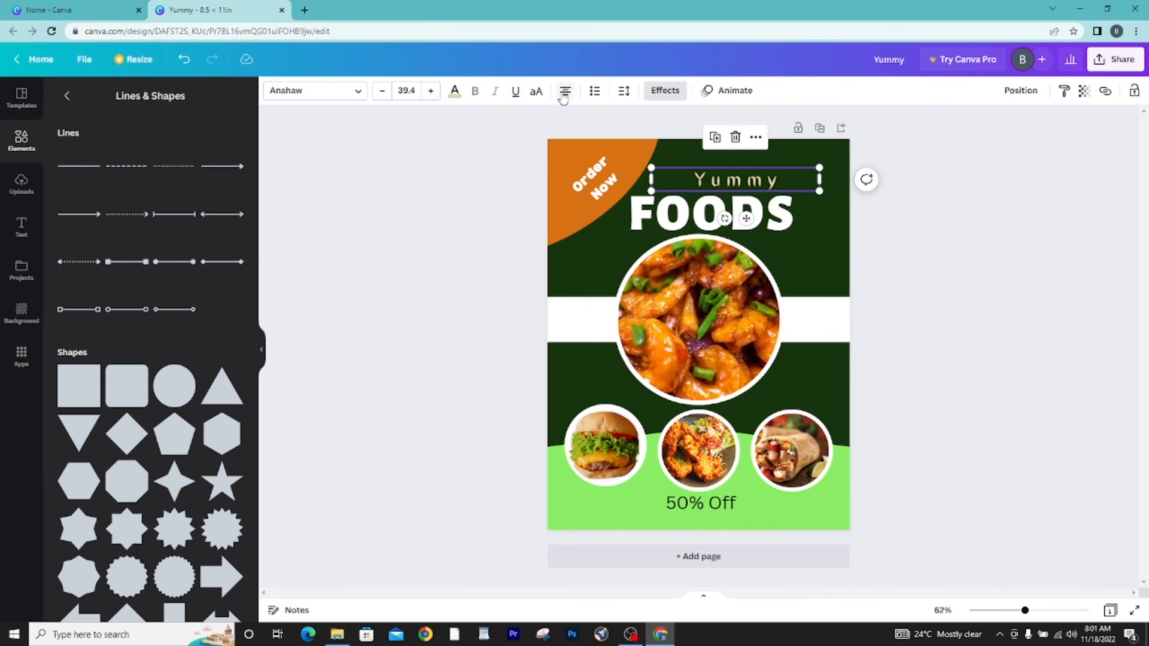
click(626, 91)
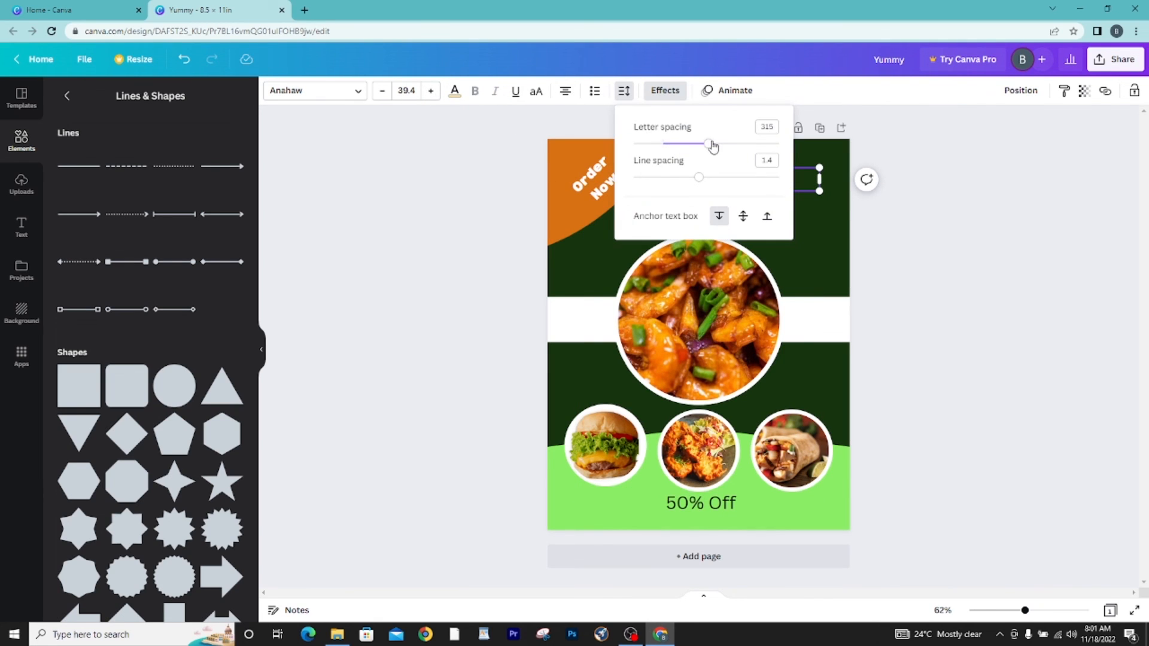
drag(713, 145, 735, 171)
click(1015, 218)
click(891, 196)
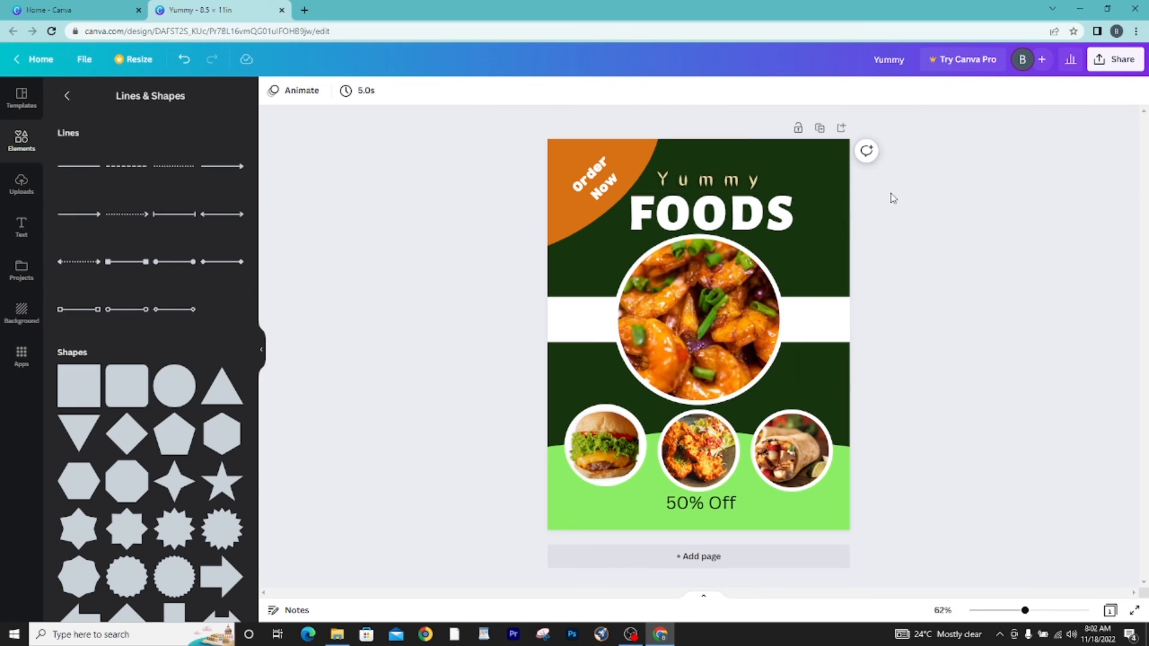